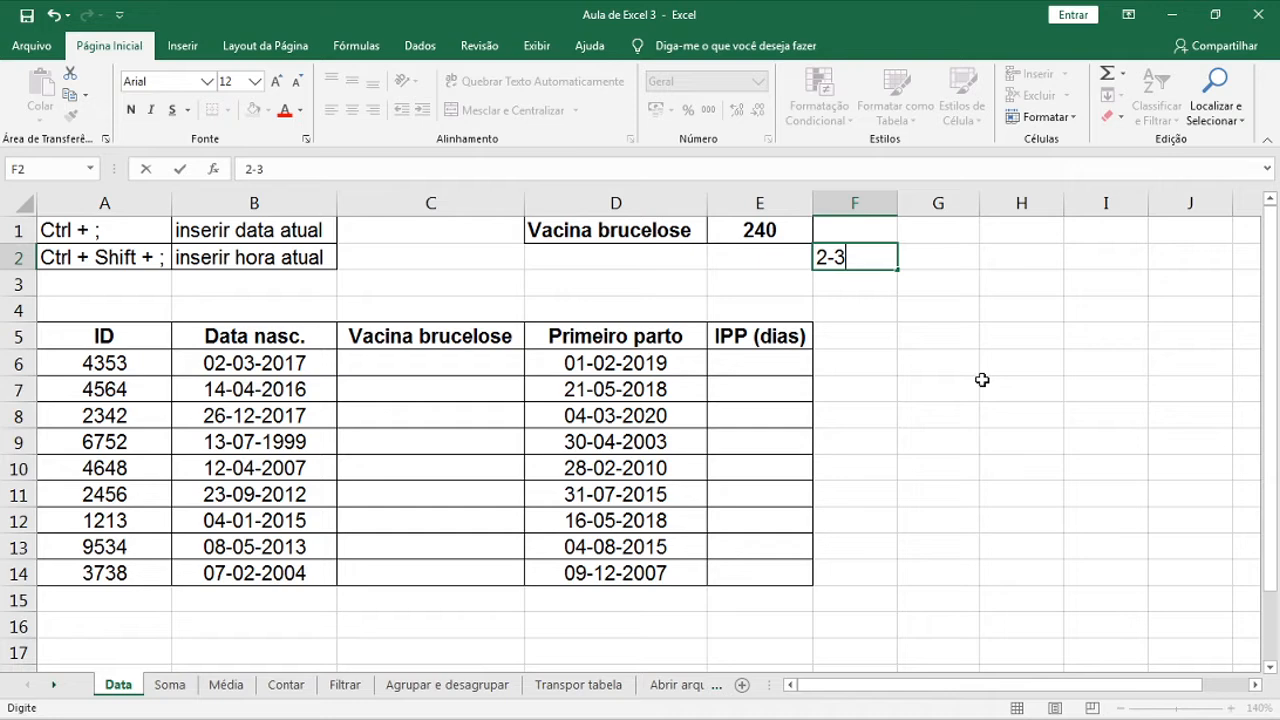
Commit 2-3 in F2 so Excel stores it as the date 02-mar, then reselect F2
key("Return")
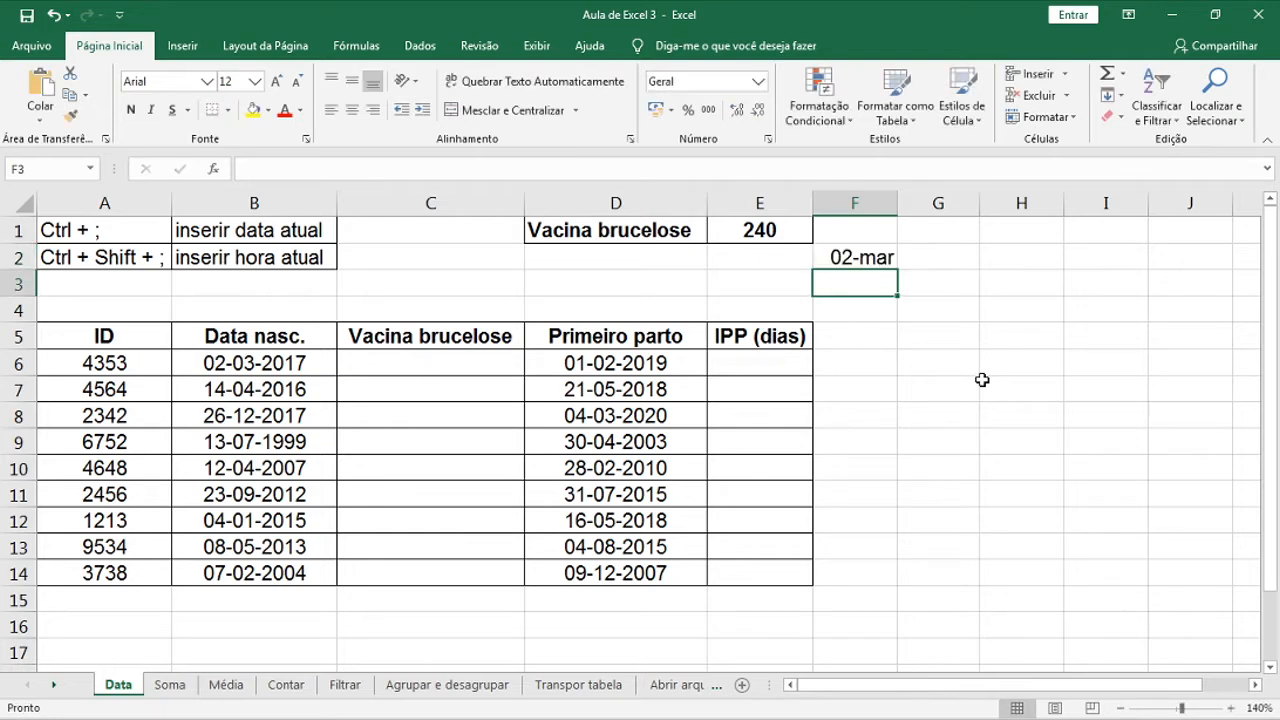
left_click(887, 261)
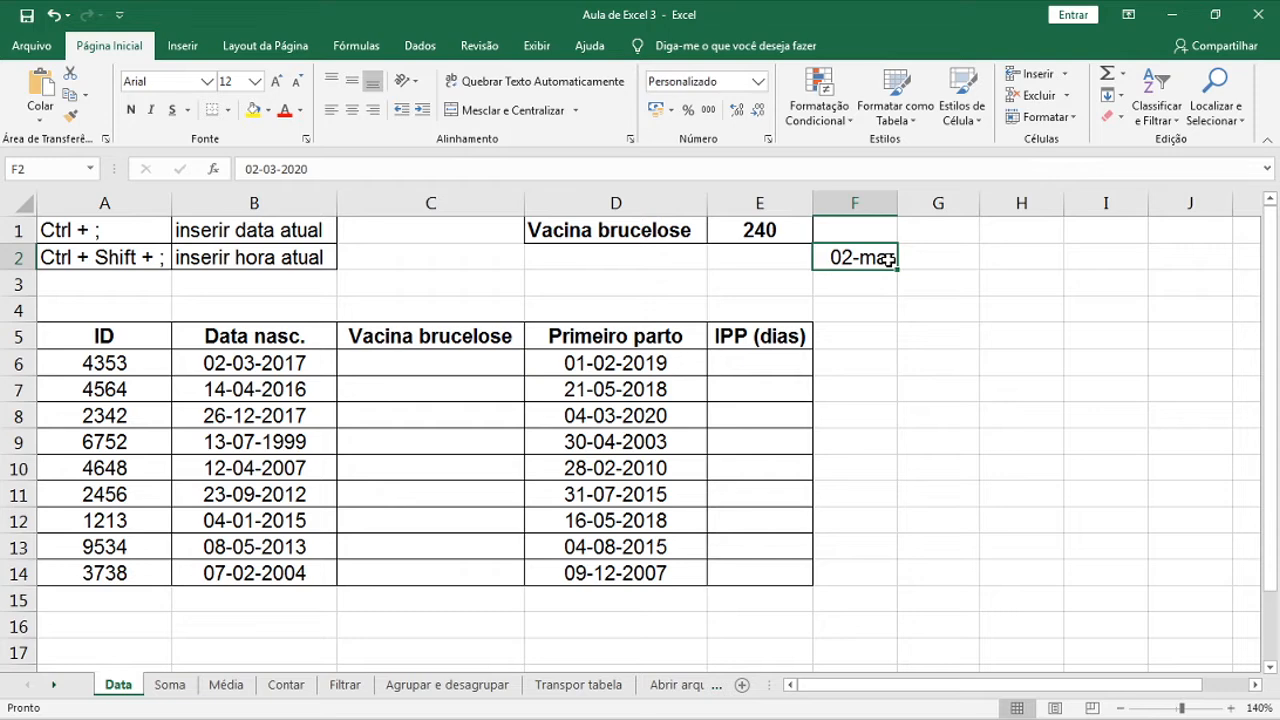
Format F2 as Data Abreviada, then as Data Completa: segunda-feira, 2 de março de 2020
left_click(757, 82)
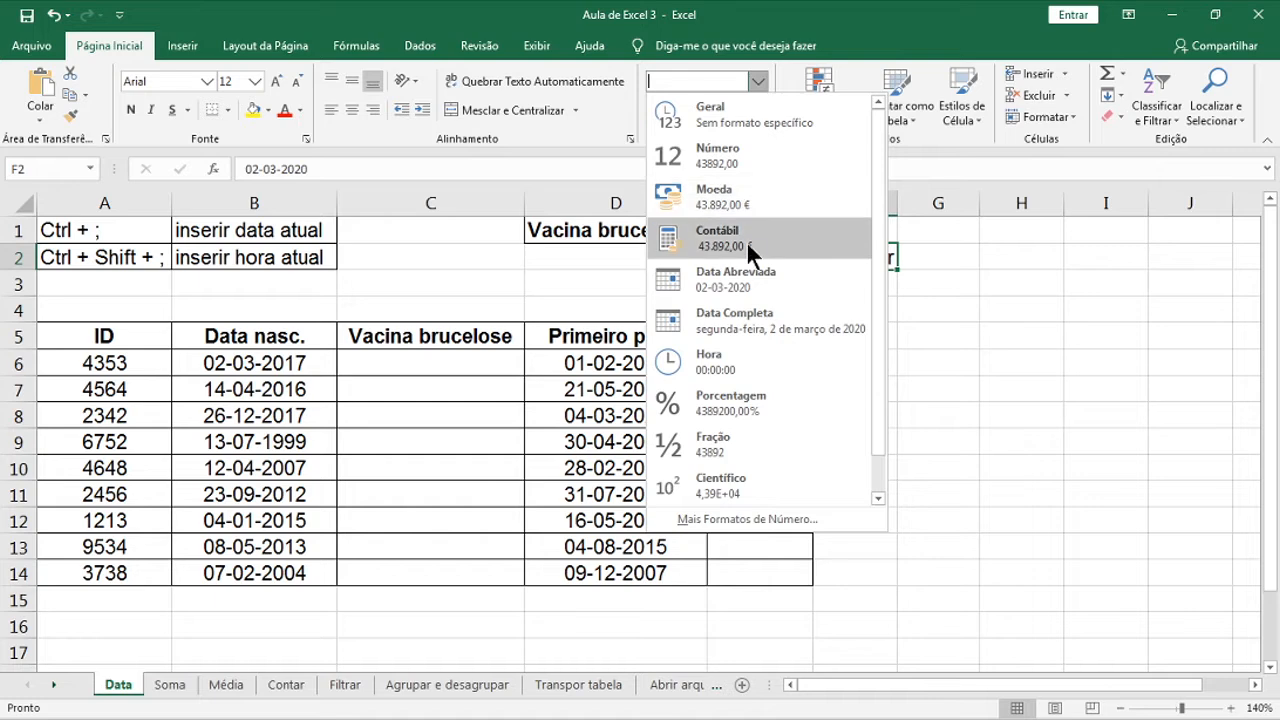
left_click(778, 279)
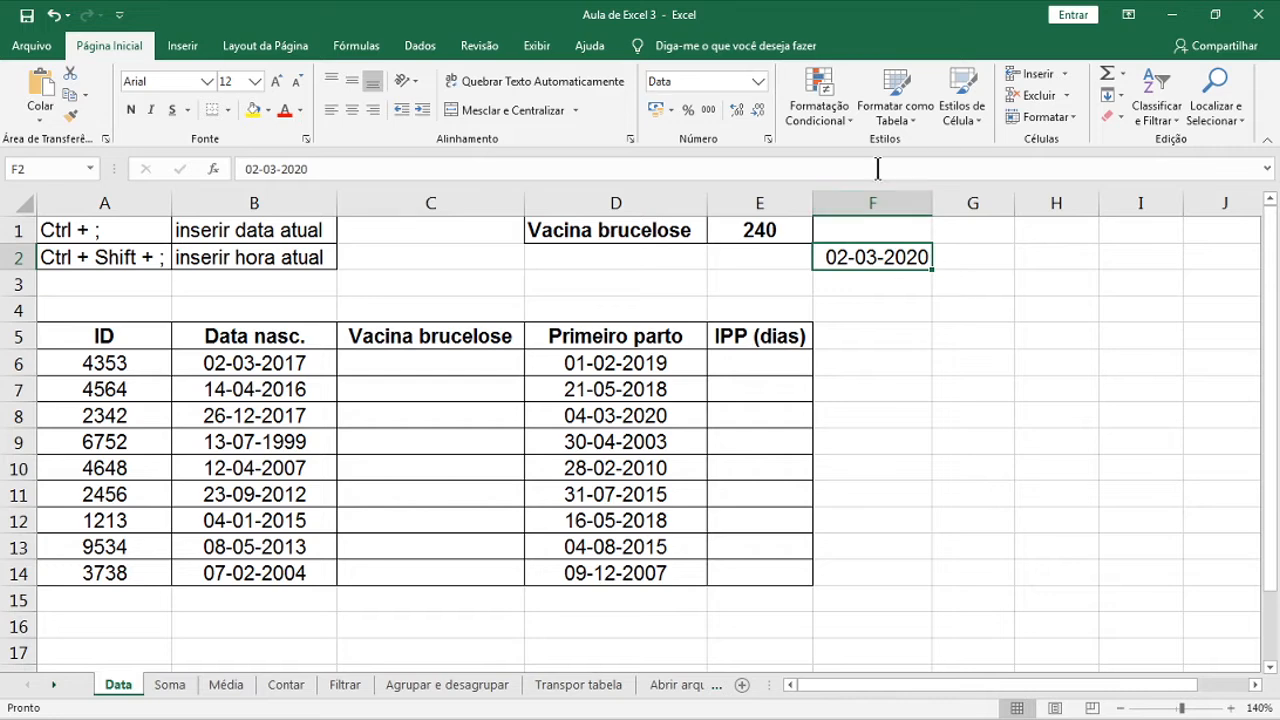
left_click(758, 81)
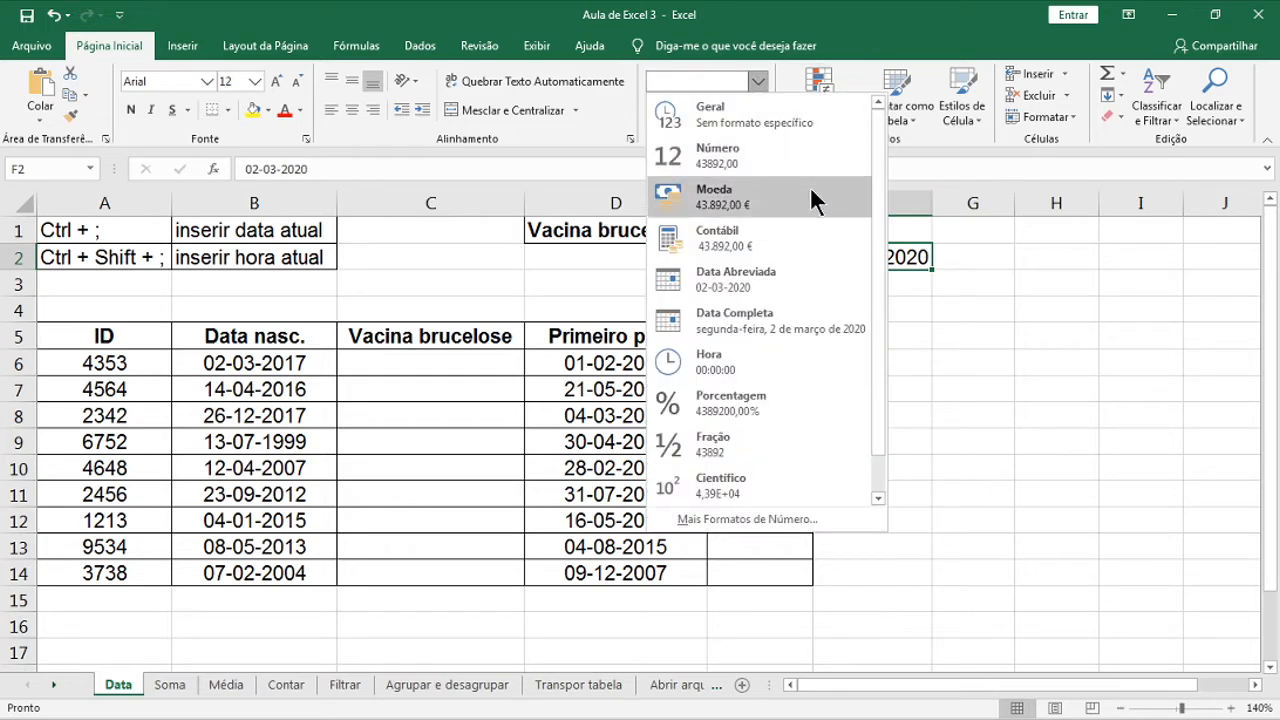
left_click(843, 325)
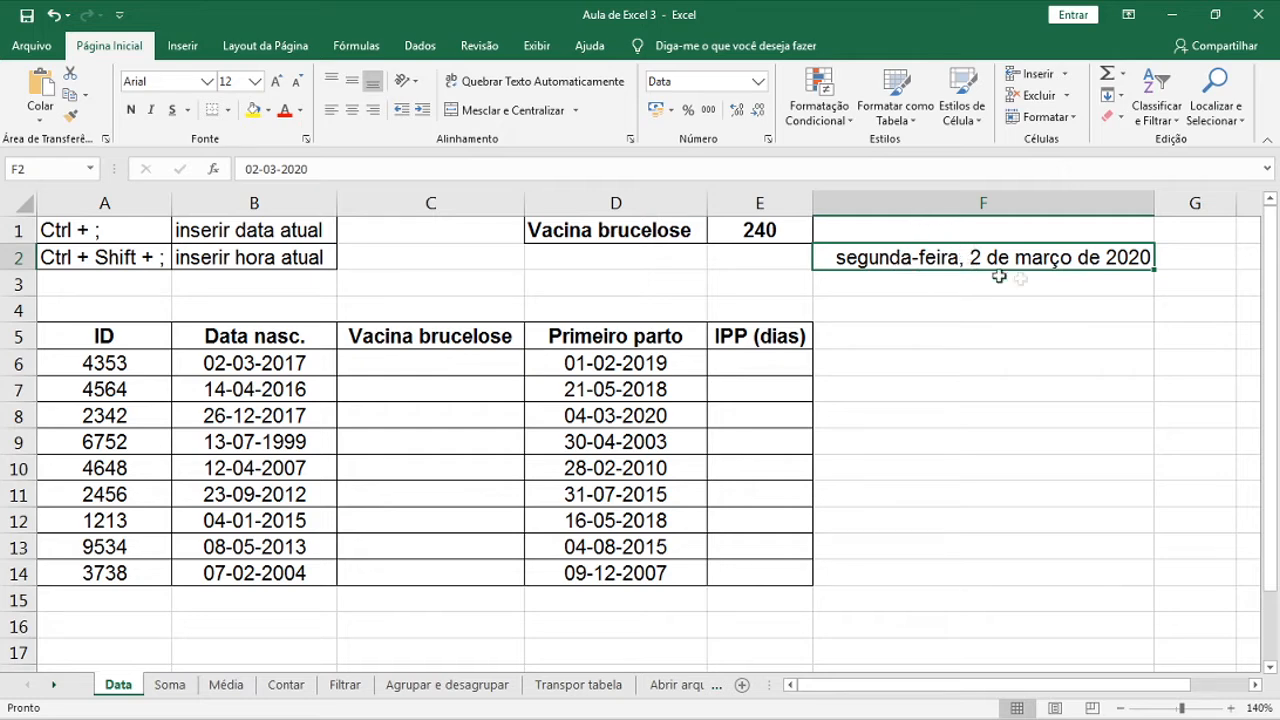
left_click(1110, 282)
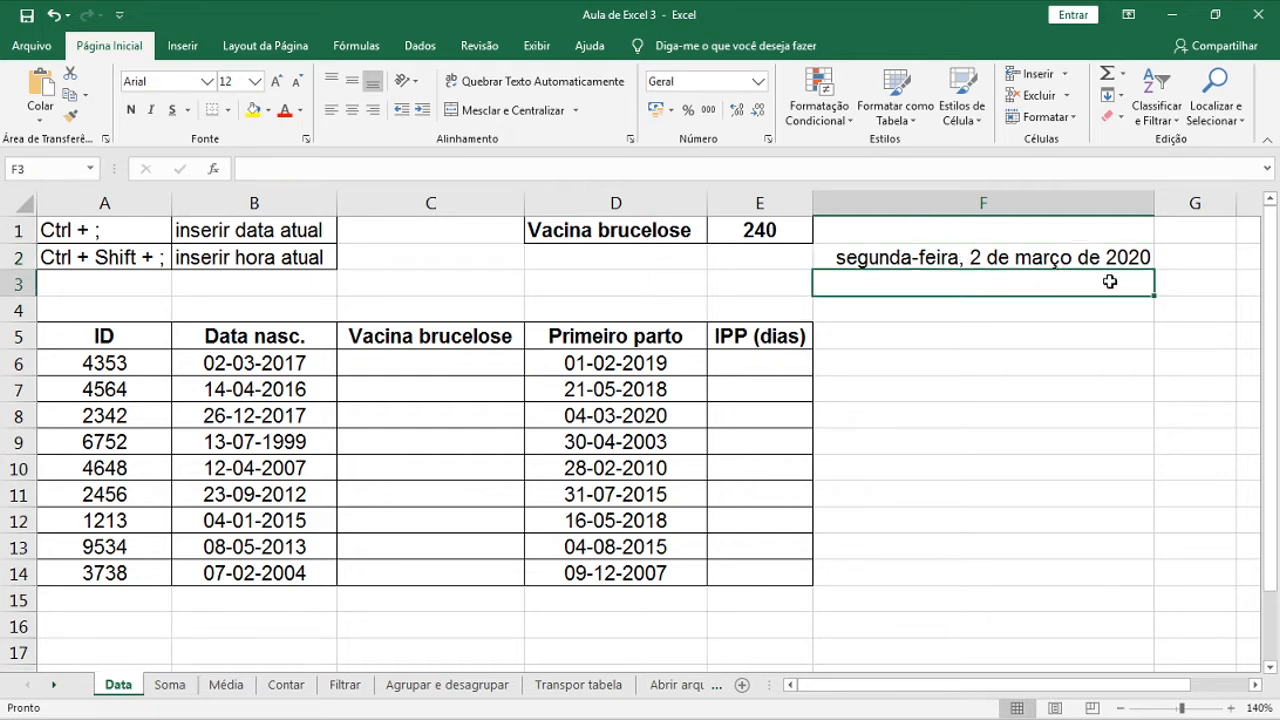
Enter 2-3-99 in F3 and format it as Data Completa: terça-feira, 2 de março de 1999
type("2-3")
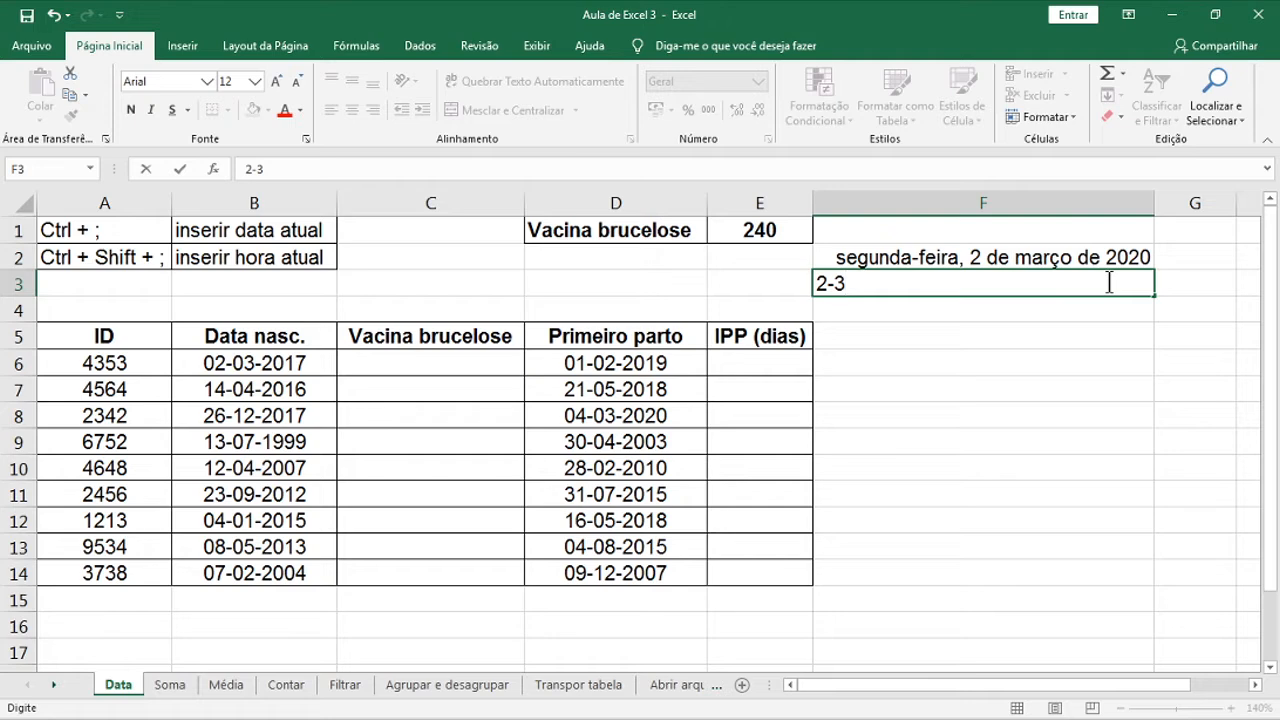
type("-99")
key("Return")
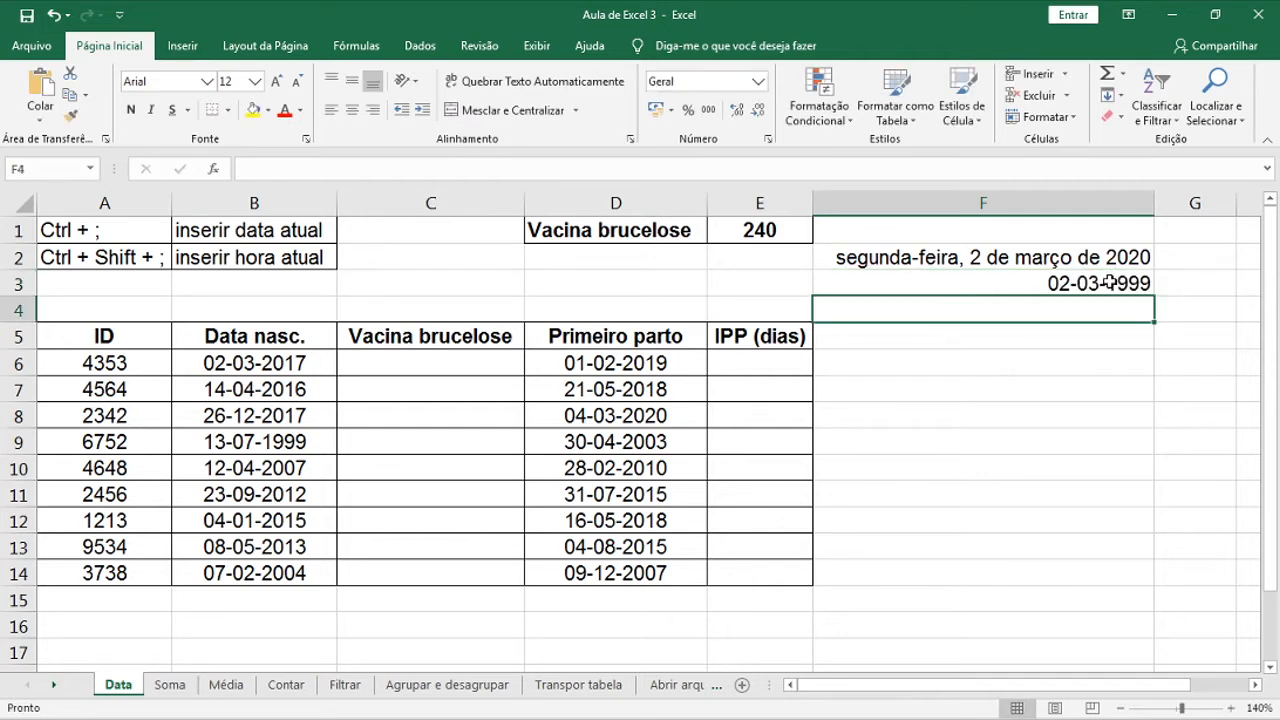
left_click(1108, 283)
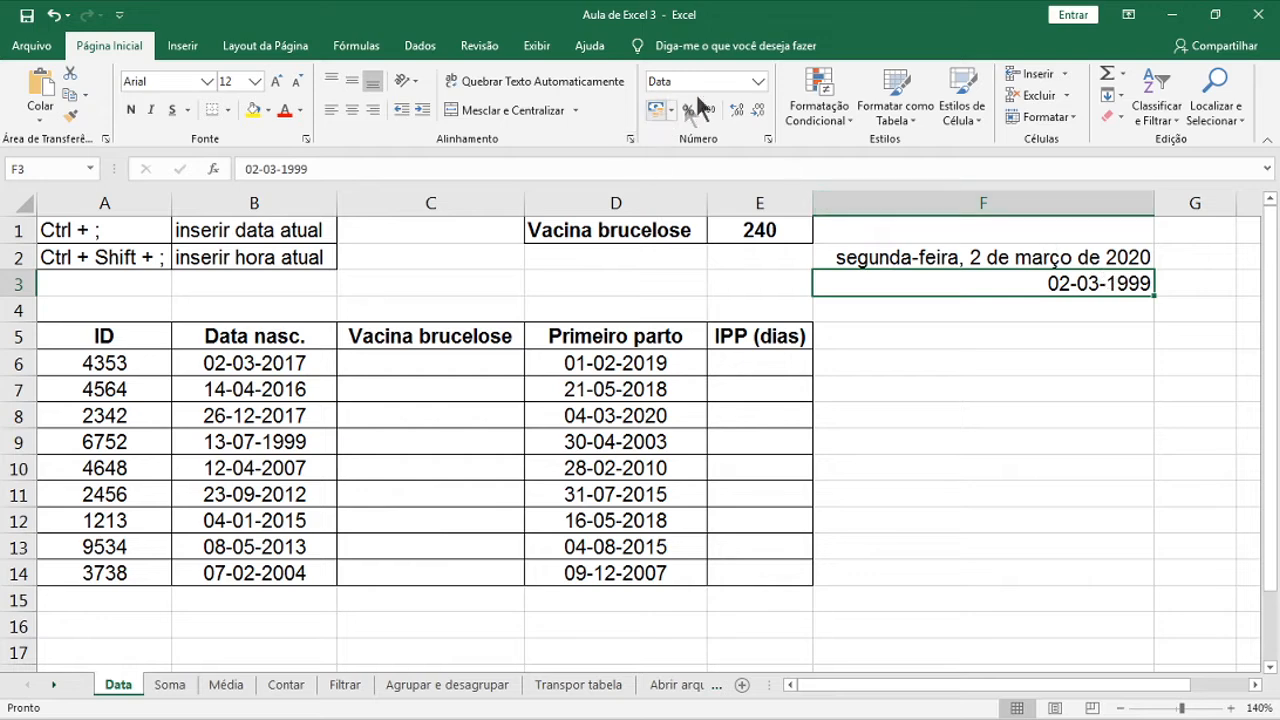
left_click(758, 82)
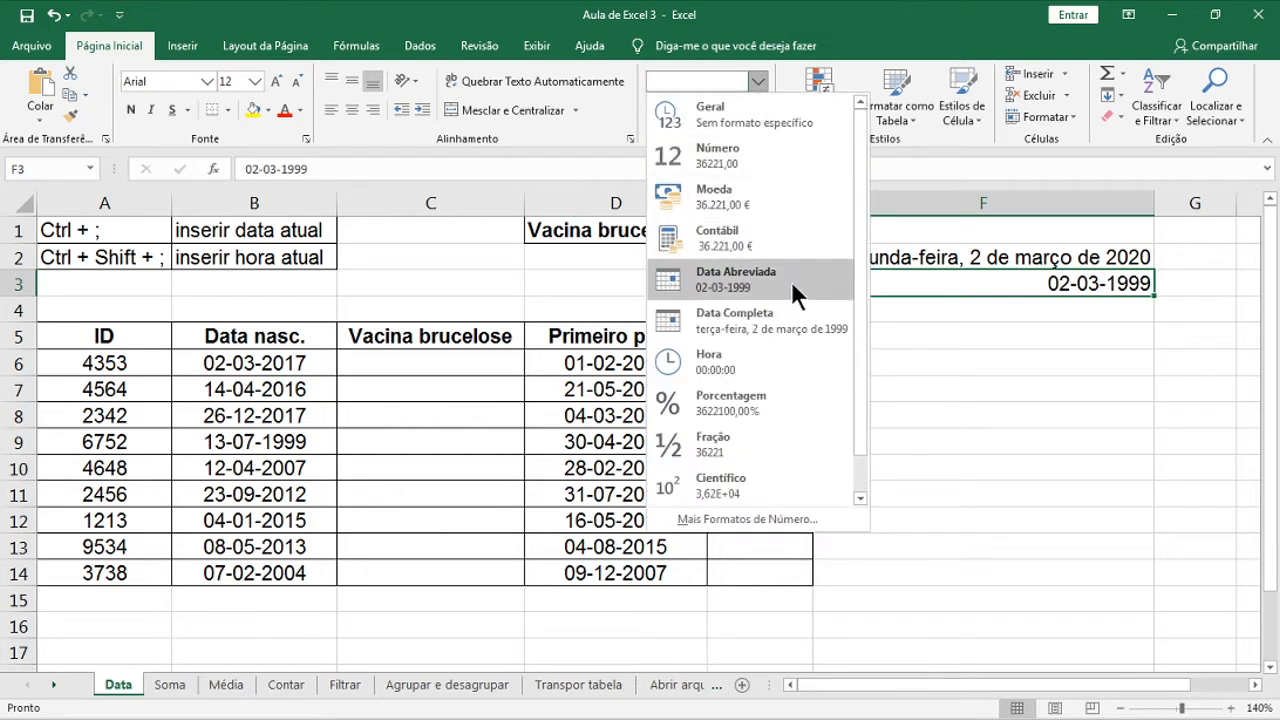
left_click(795, 324)
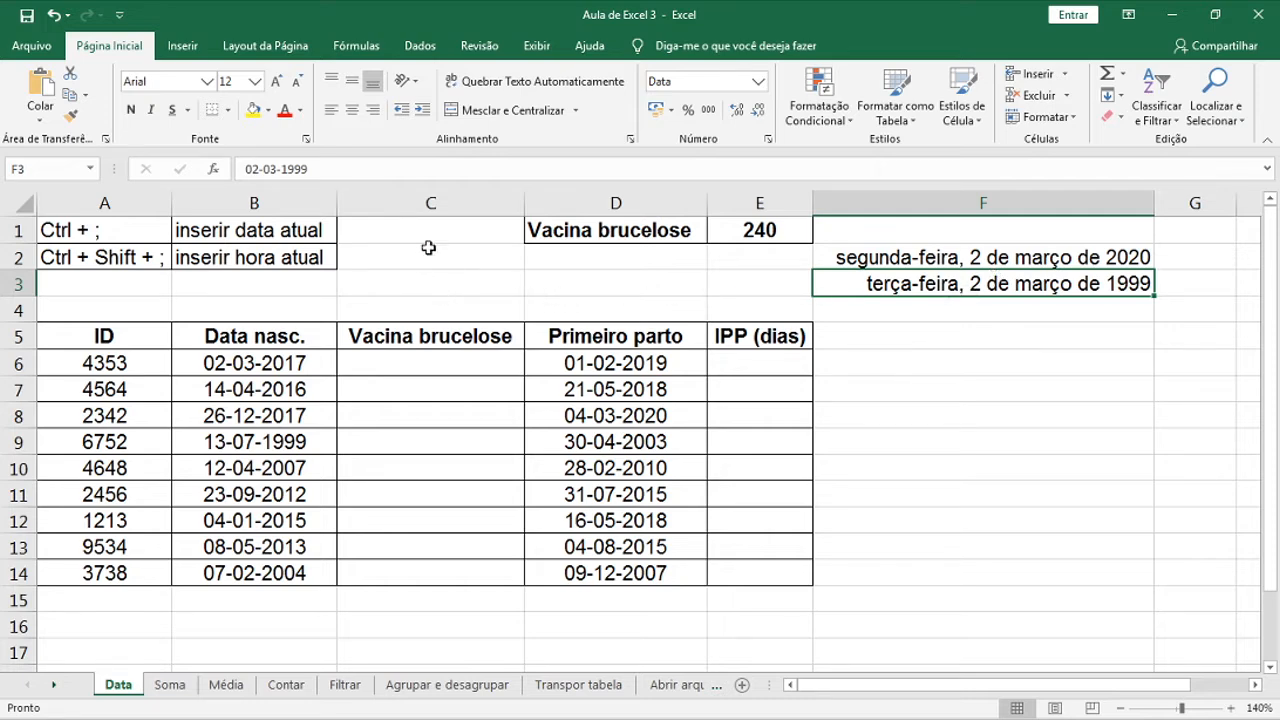
left_click(964, 309)
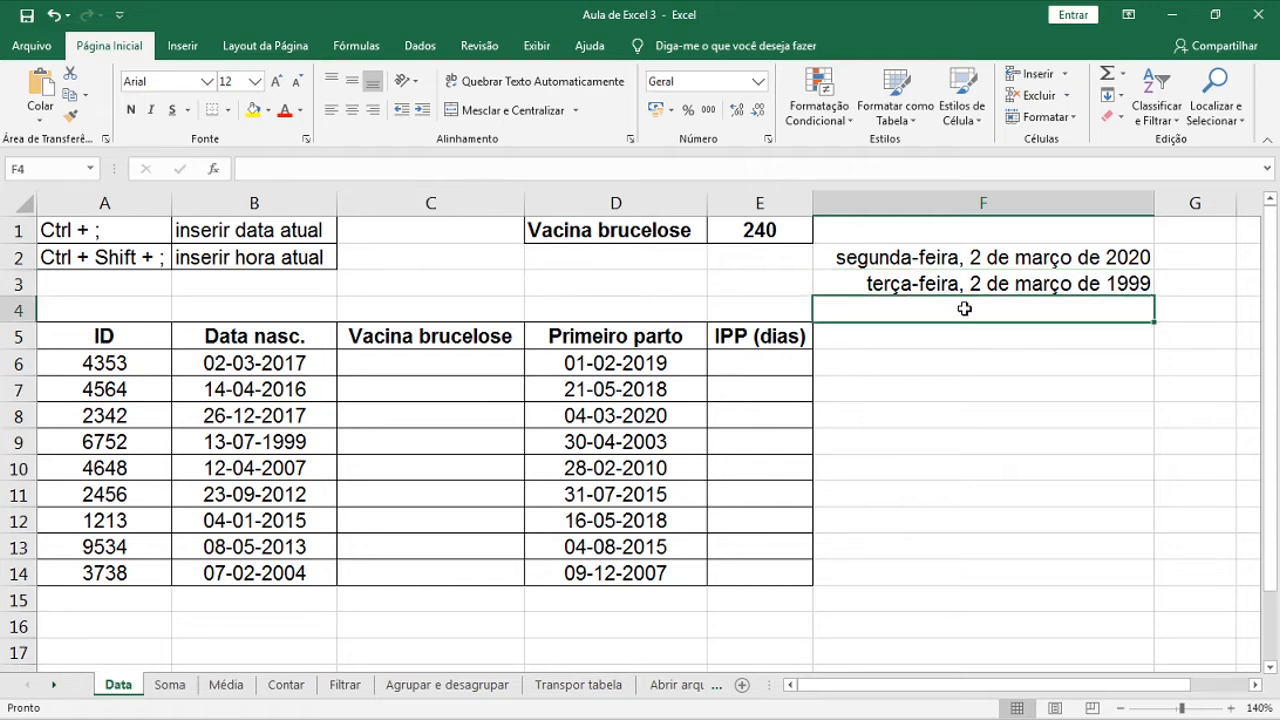
Enter the =HOJE() formula in F4 to show today's date, 28-08-2020
type("=")
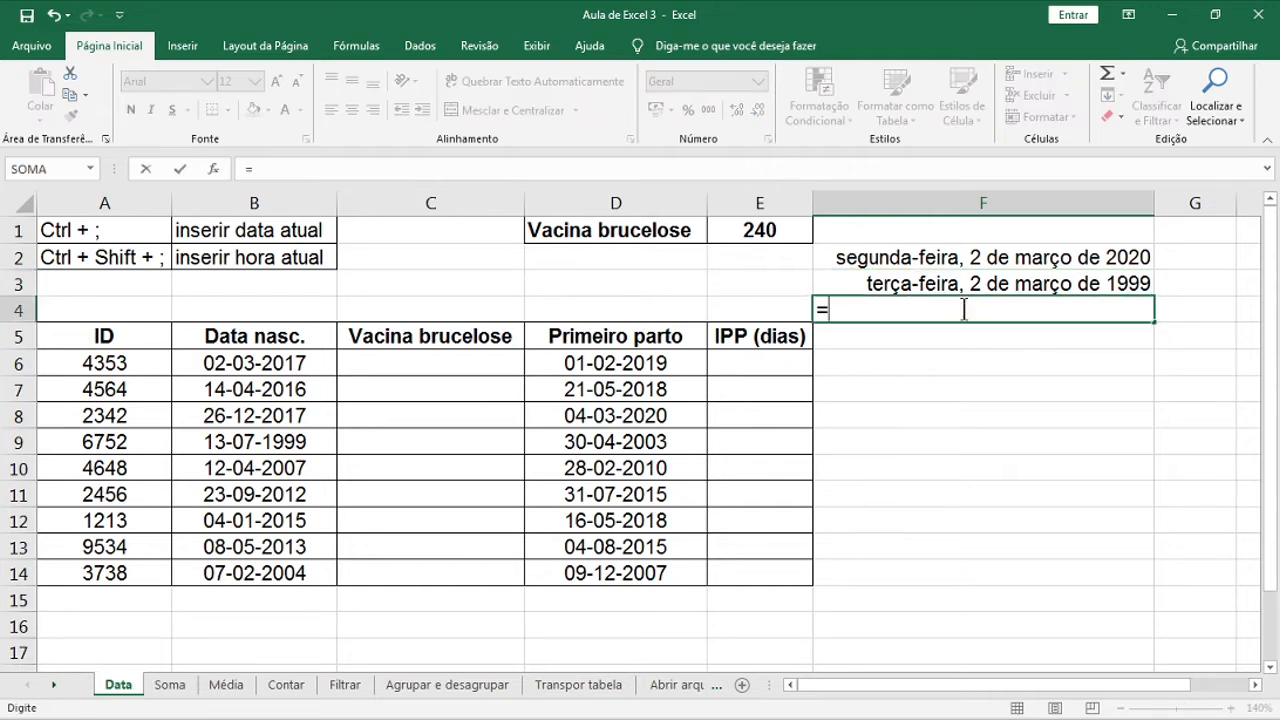
type("hoje")
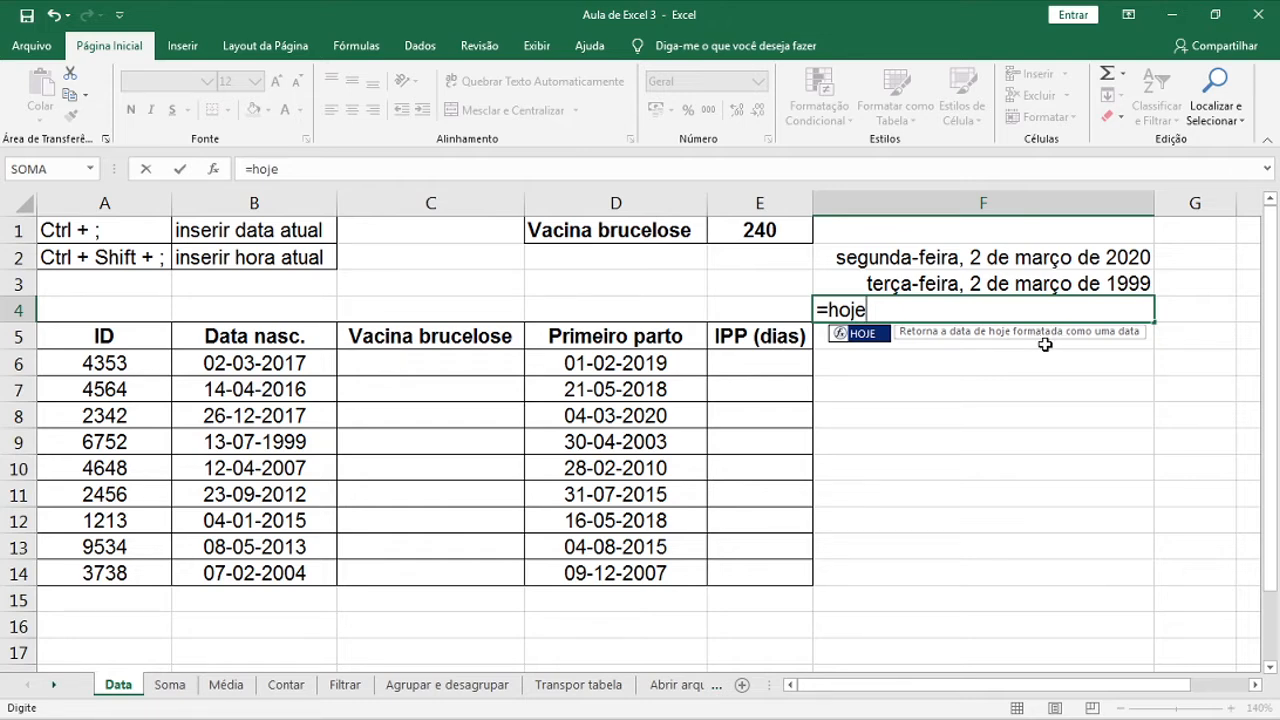
double_click(869, 335)
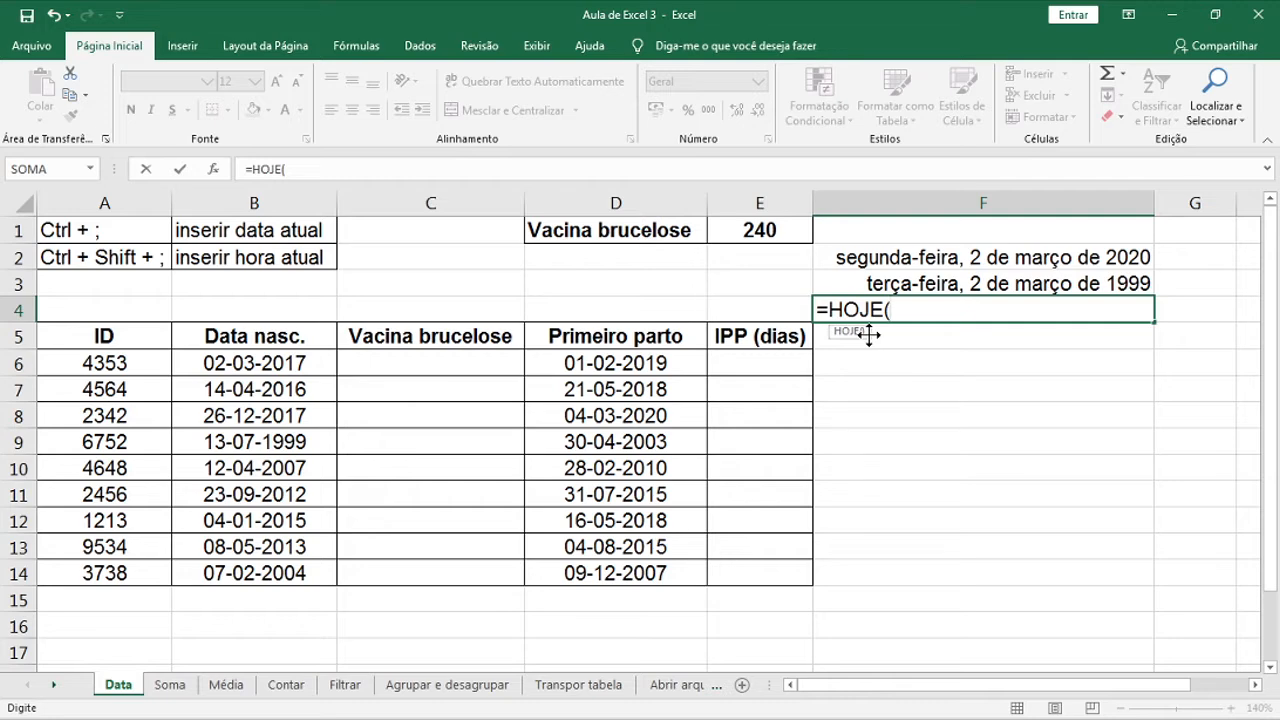
key("Return")
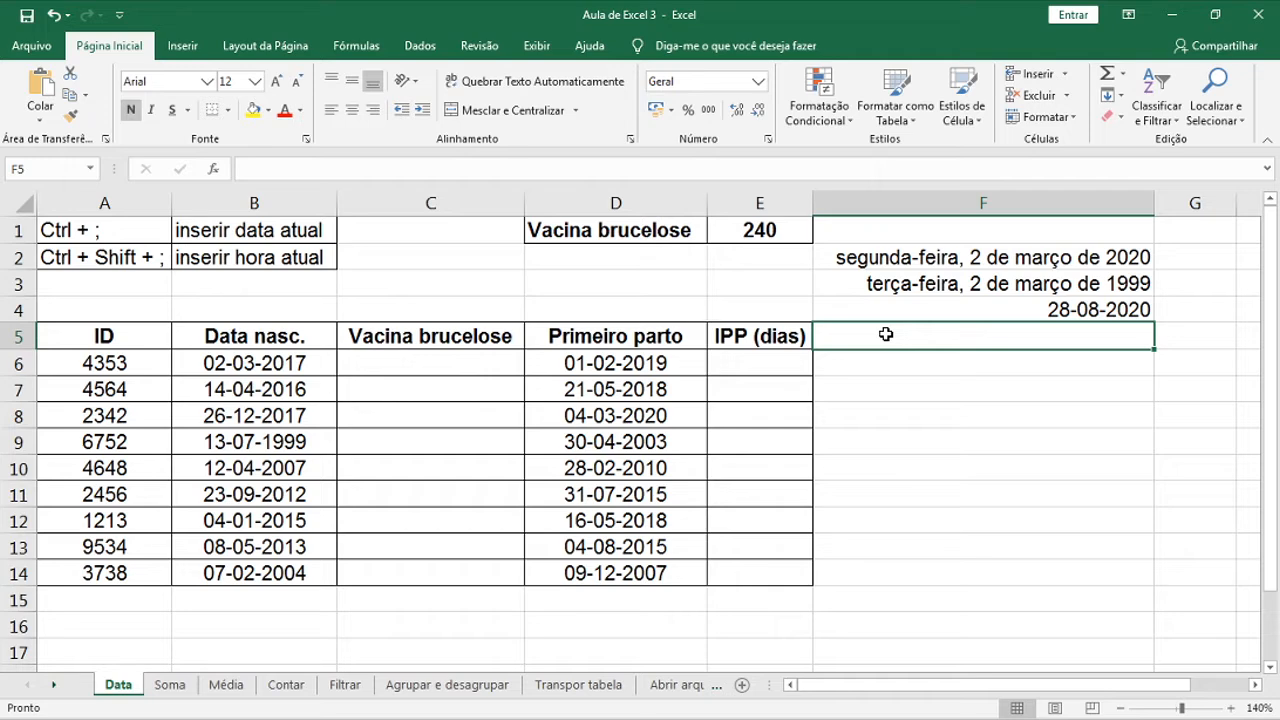
type("=")
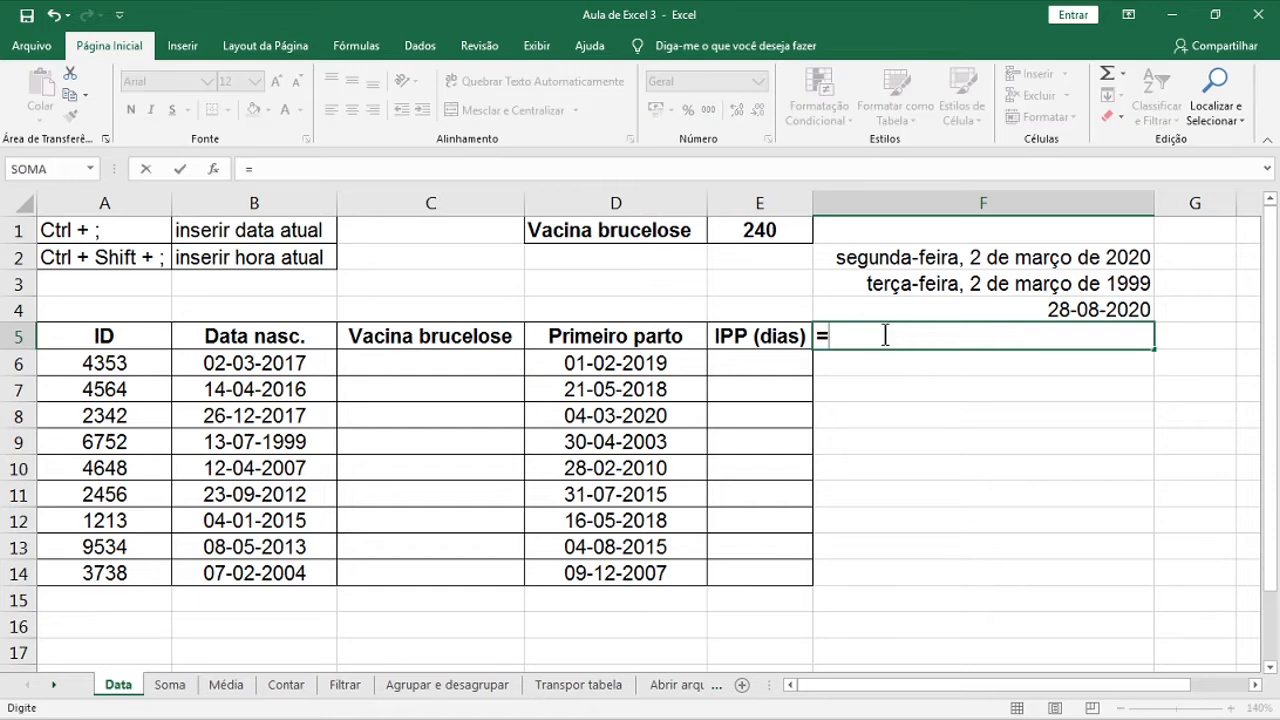
type("ag")
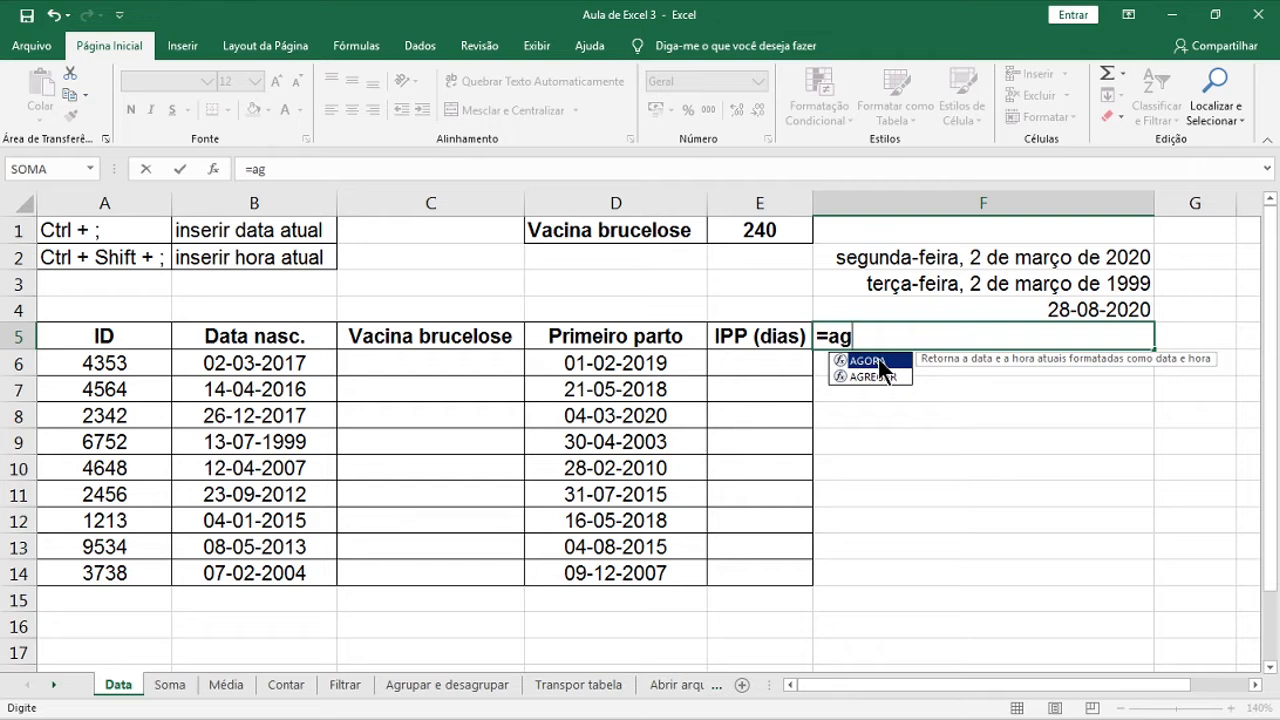
double_click(868, 360)
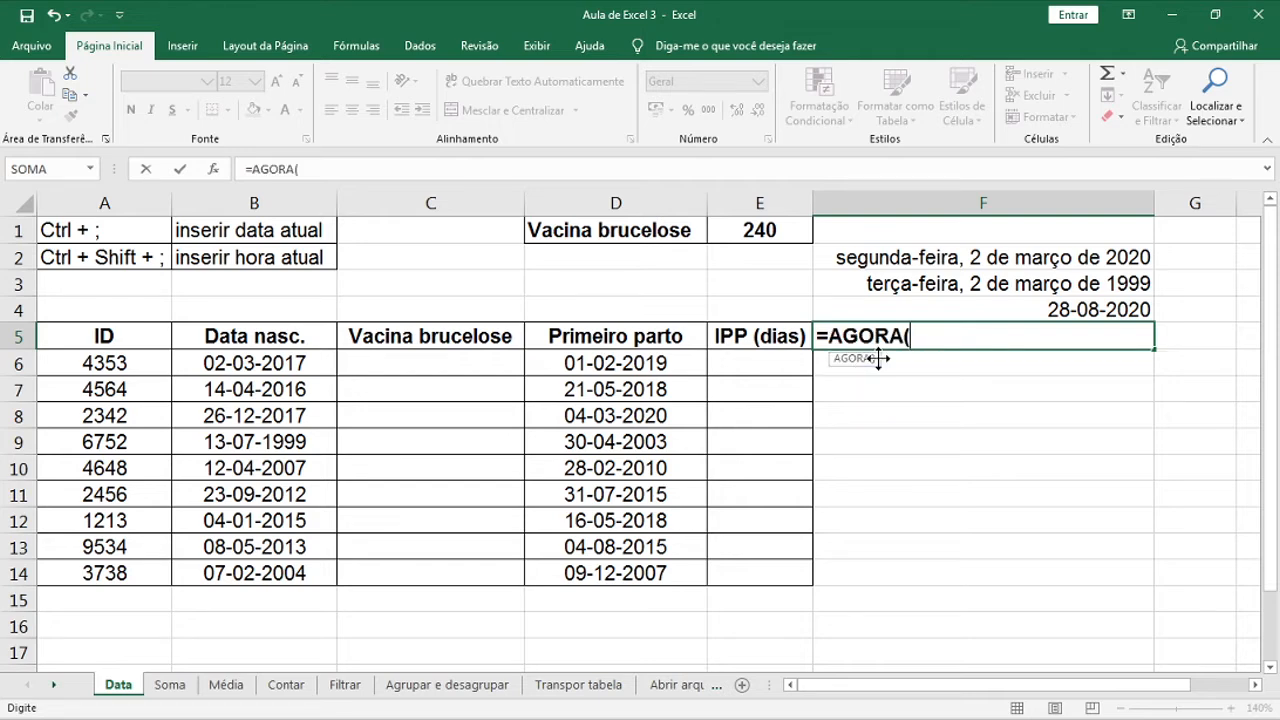
key("Return")
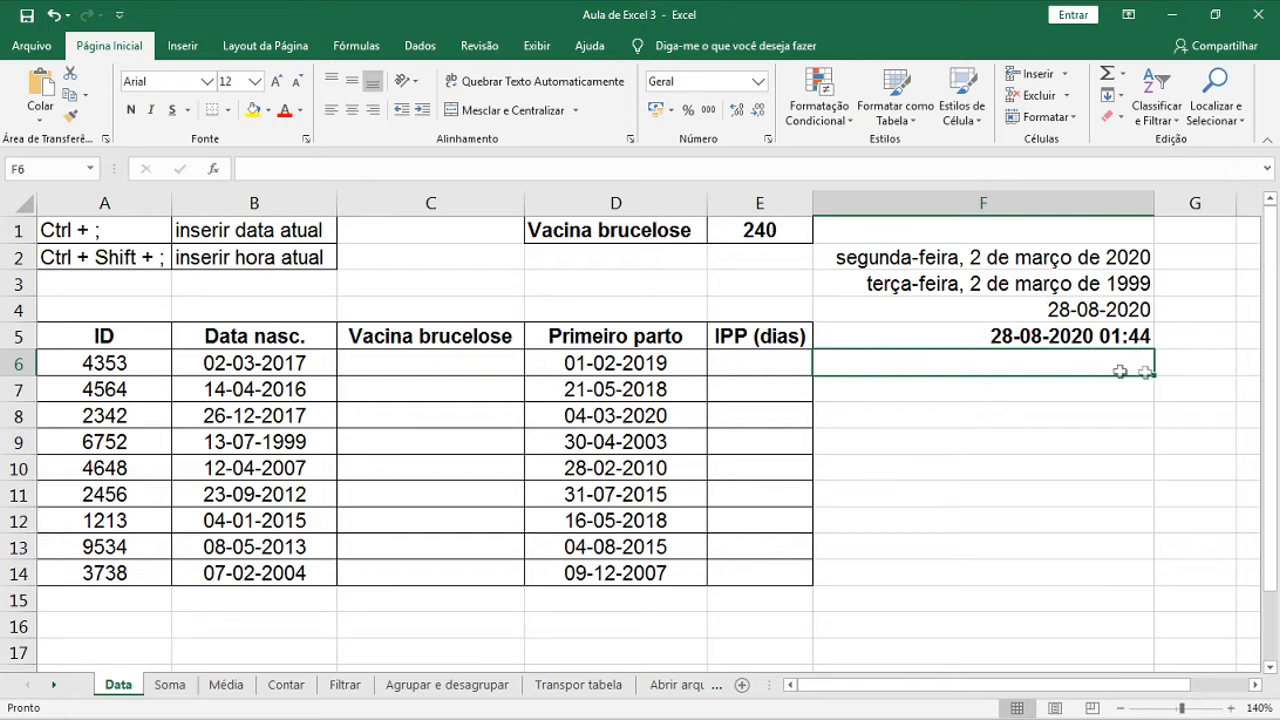
left_click(458, 231)
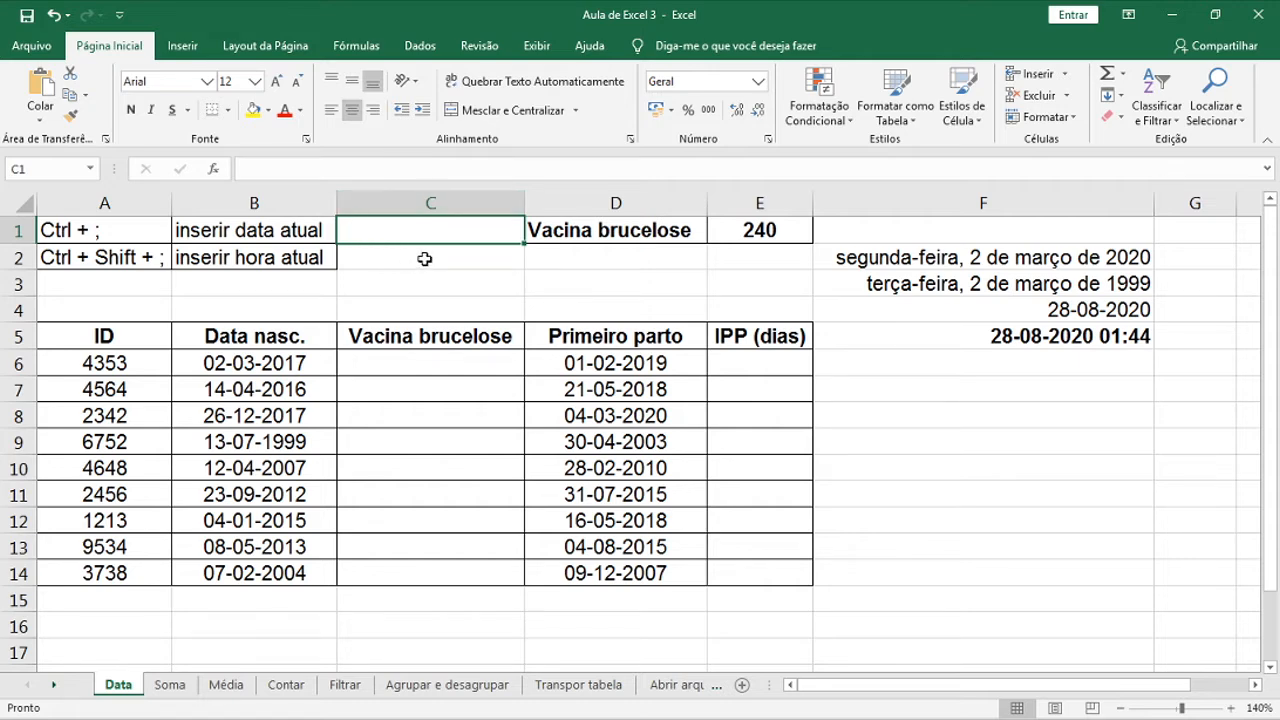
Insert fixed values with Ctrl+; shortcuts: date 28-08-2020 in C1 and time 01:45 in C2
key("ctrl+semicolon")
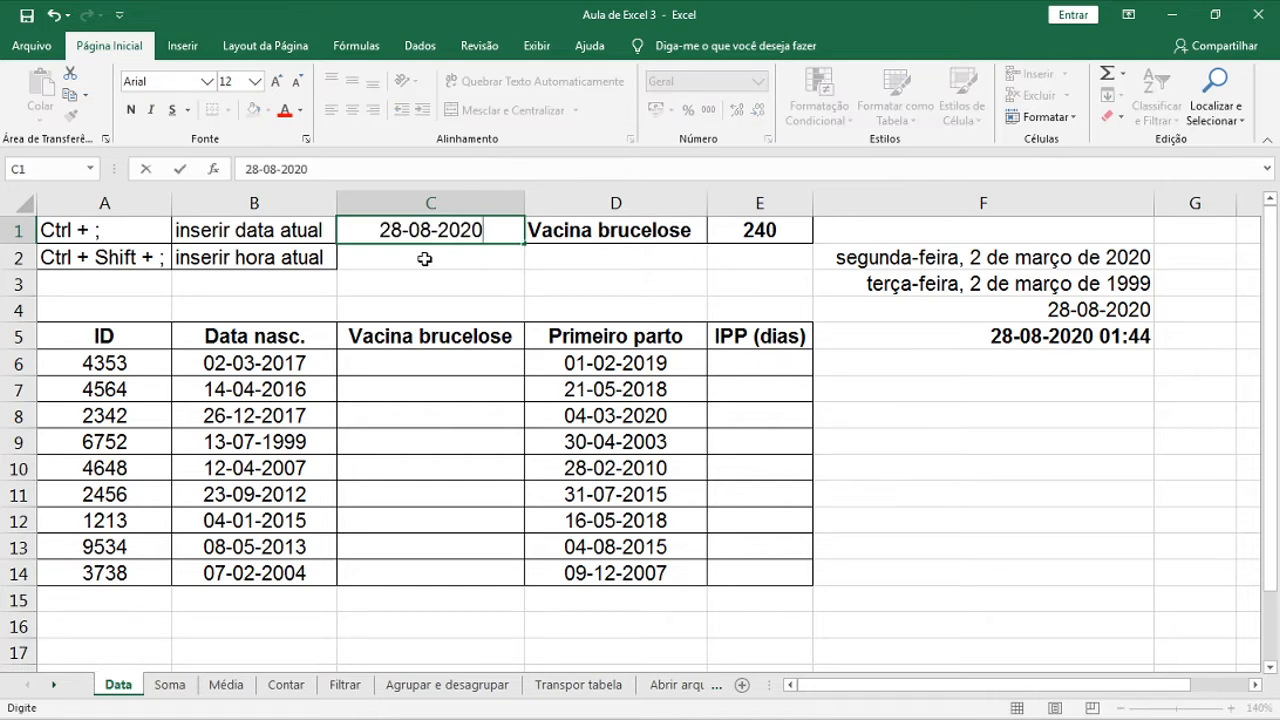
key("Return")
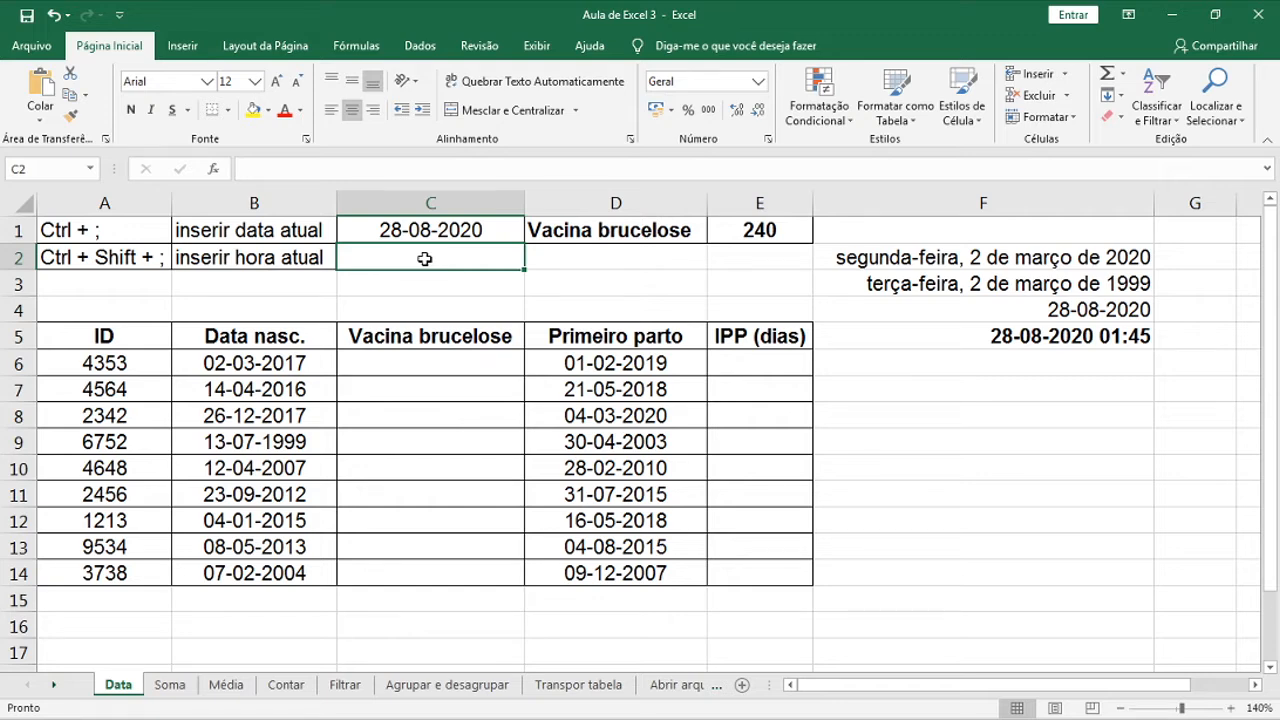
key("ctrl+shift+semicolon")
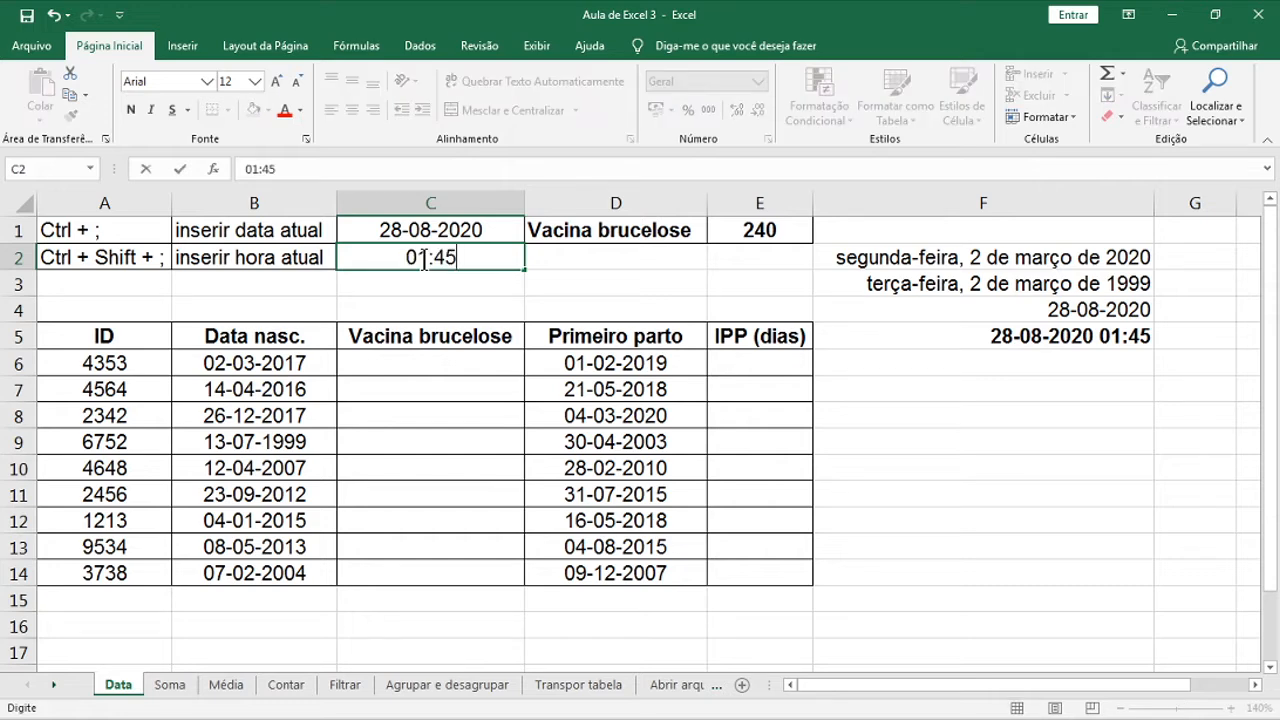
left_click(588, 295)
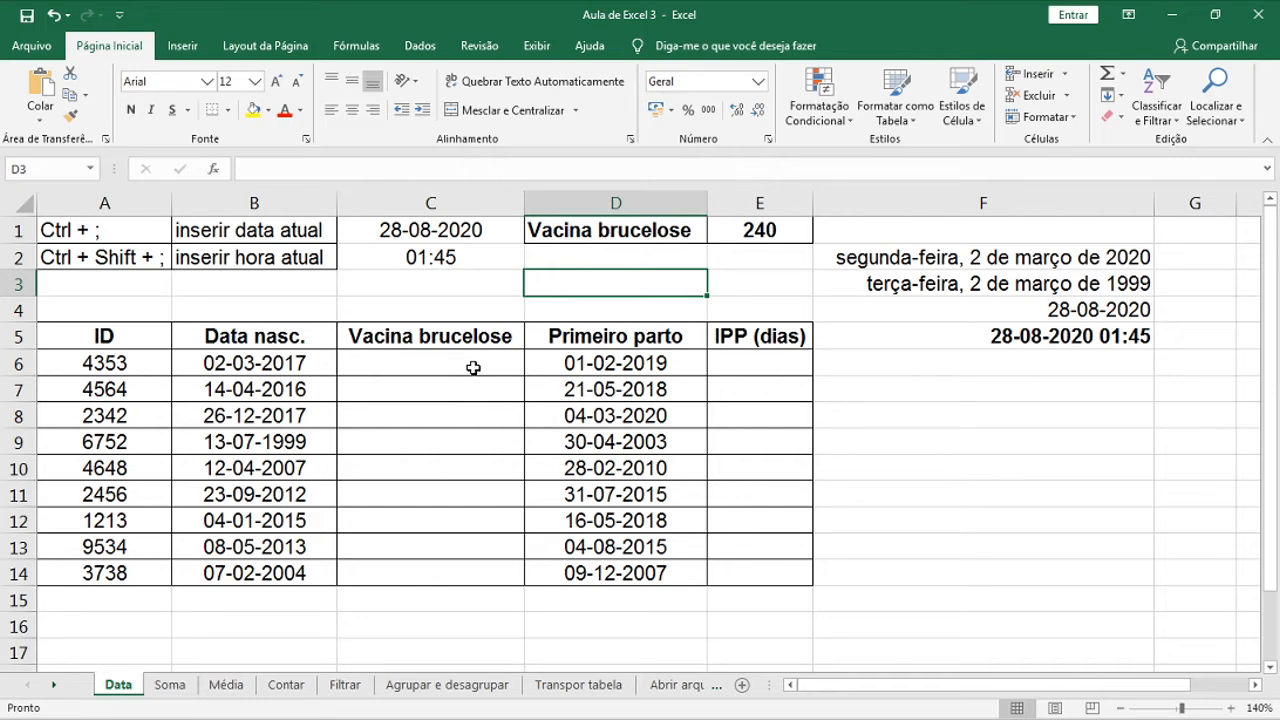
Enter =B6+$E$1 in C6, giving the brucelose vaccine date 28-10-2017
left_click(473, 367)
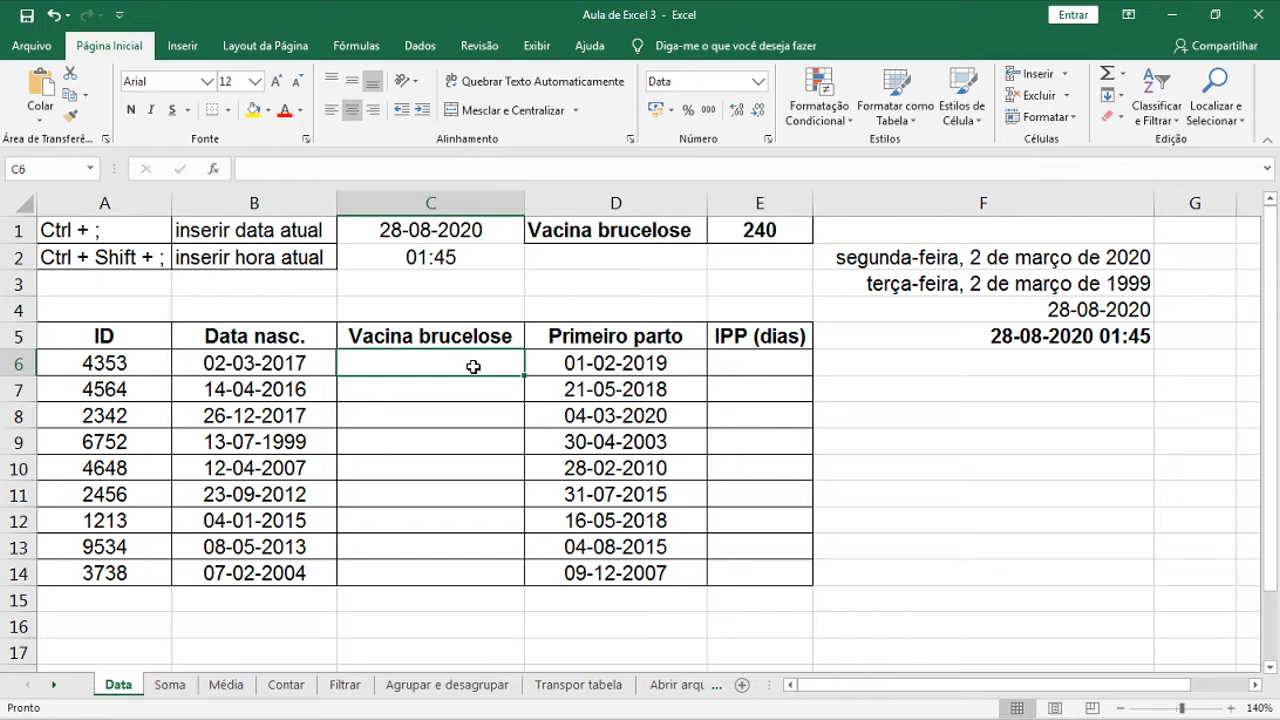
type("=")
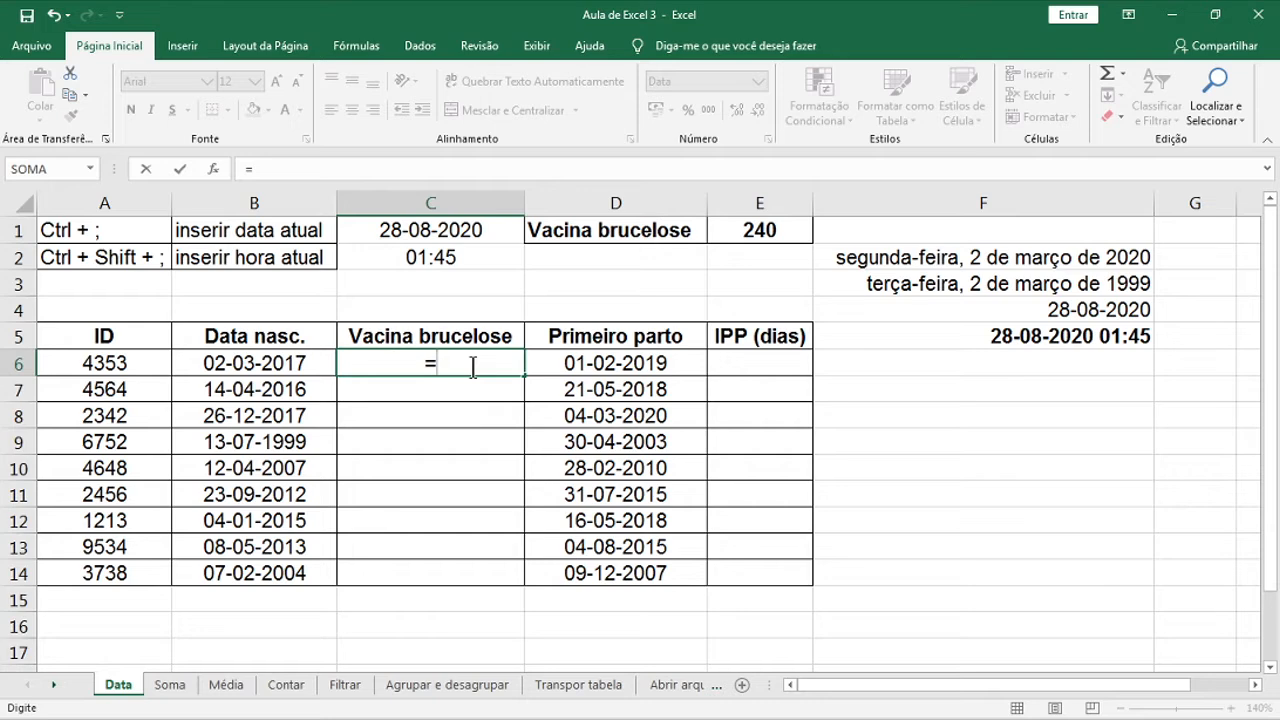
left_click(262, 367)
type("+")
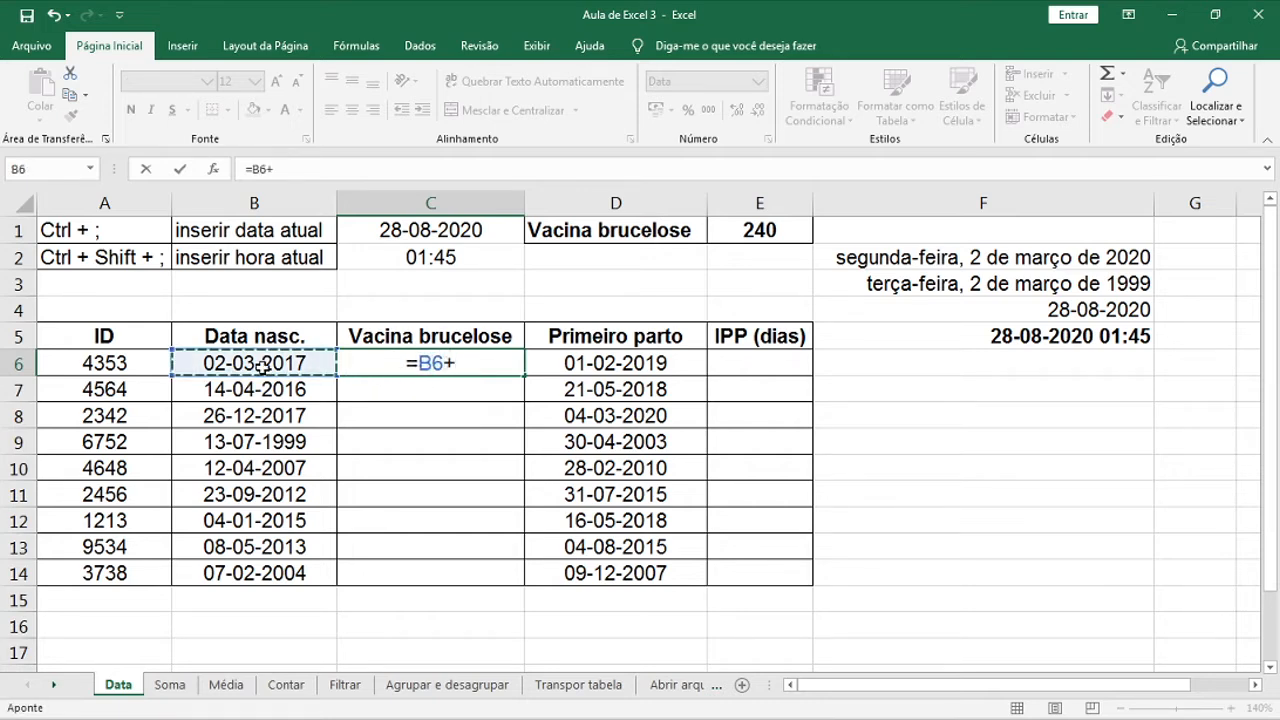
left_click(759, 231)
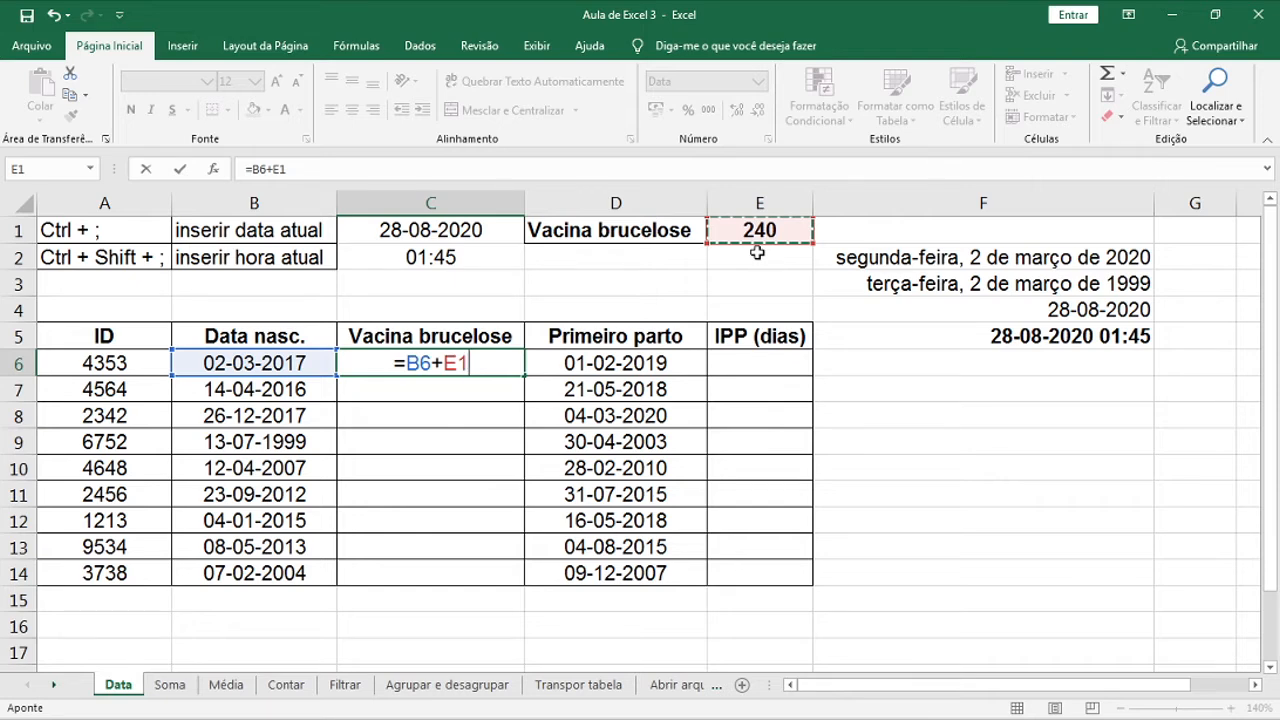
key("F4")
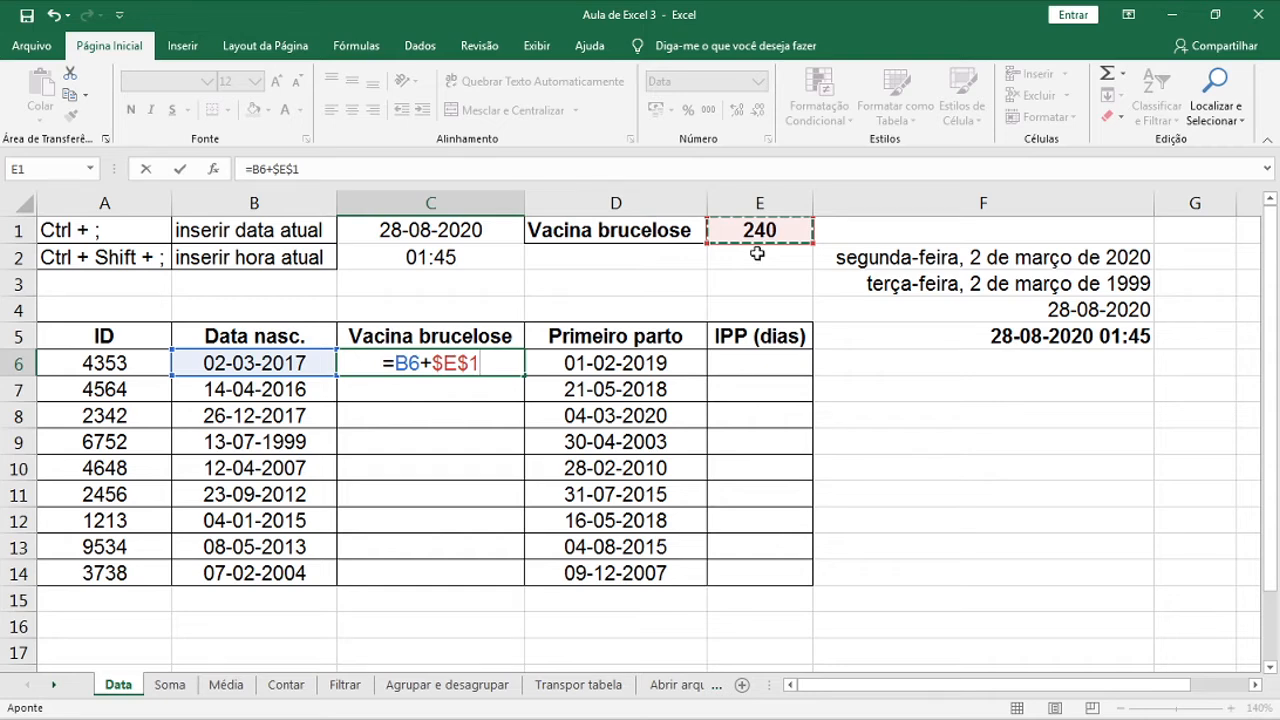
key("Return")
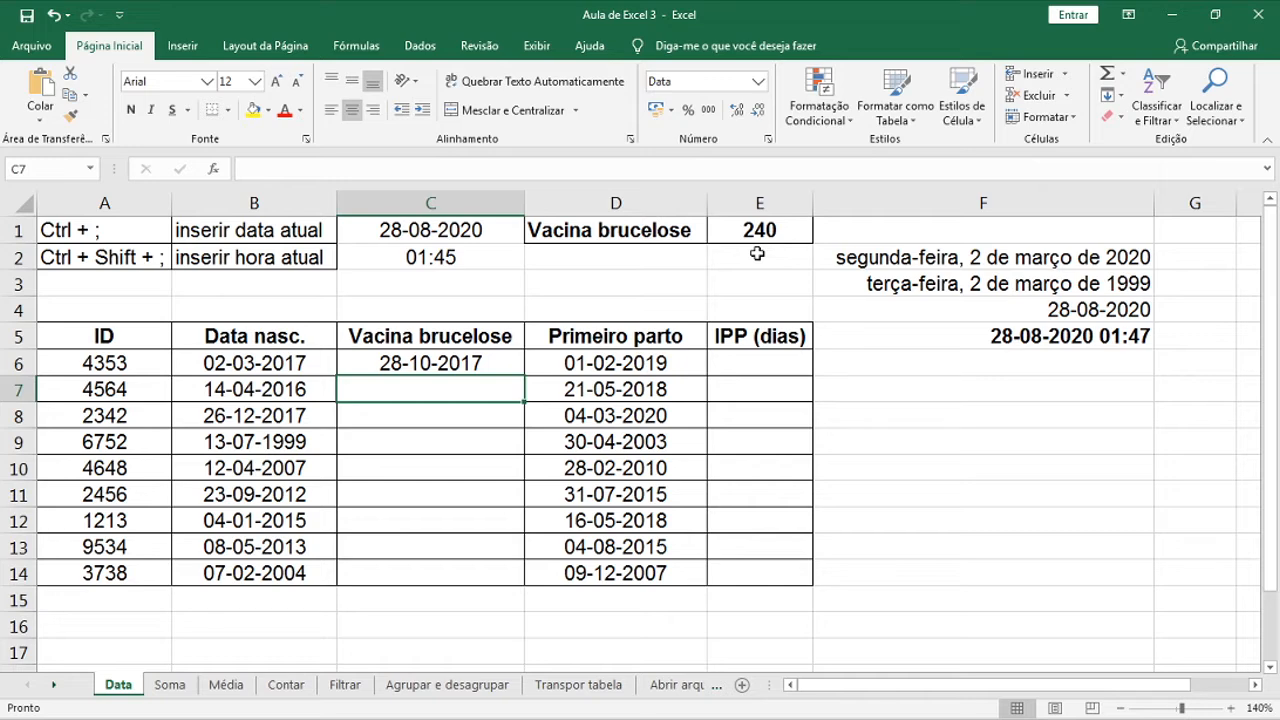
left_click(508, 368)
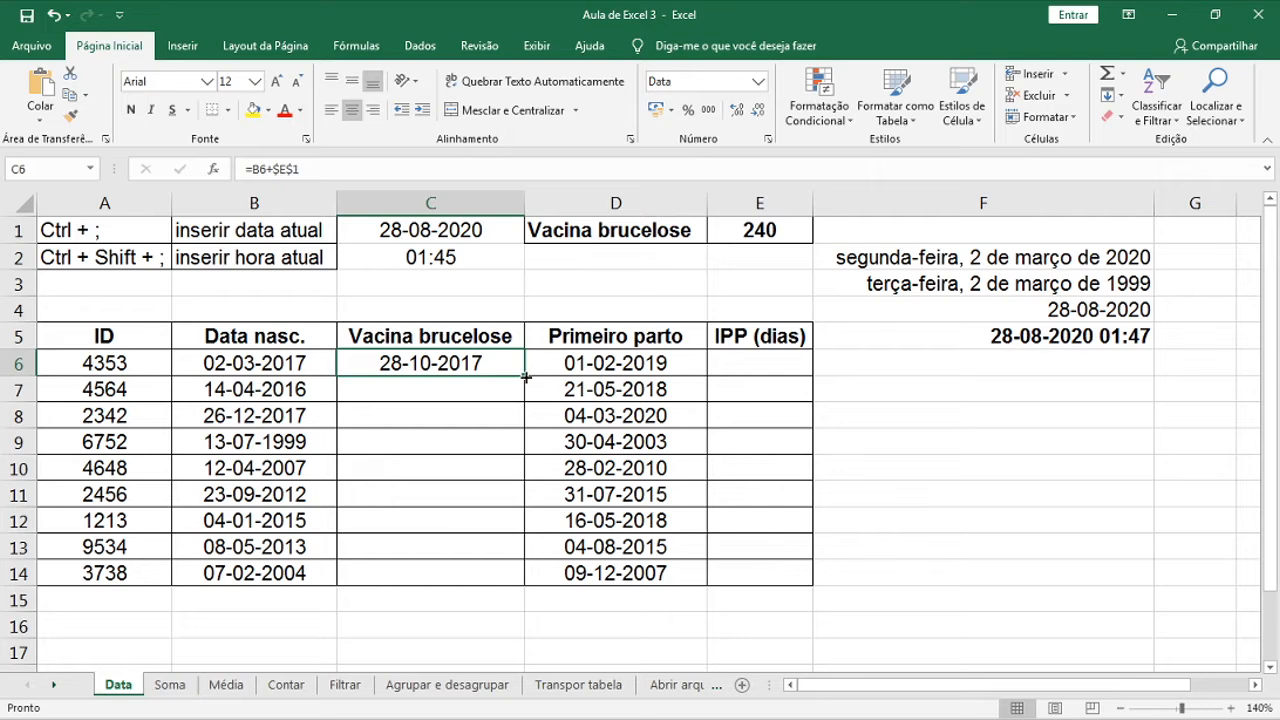
Fill the C6 vaccine-date formula down through C14 with the fill handle
double_click(525, 377)
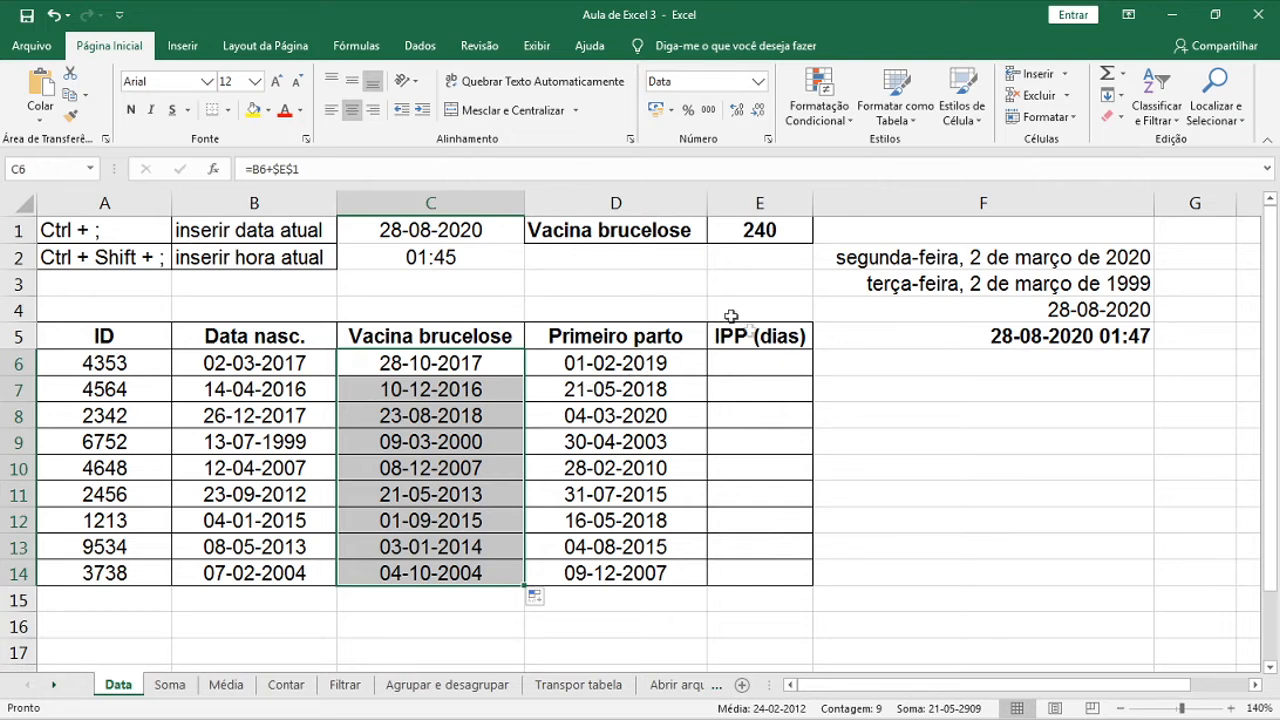
left_click(797, 368)
Enter =D6-B6 in E6, fill it down to E14, and go to the Soma sheet
type("=D")
key("BackSpace")
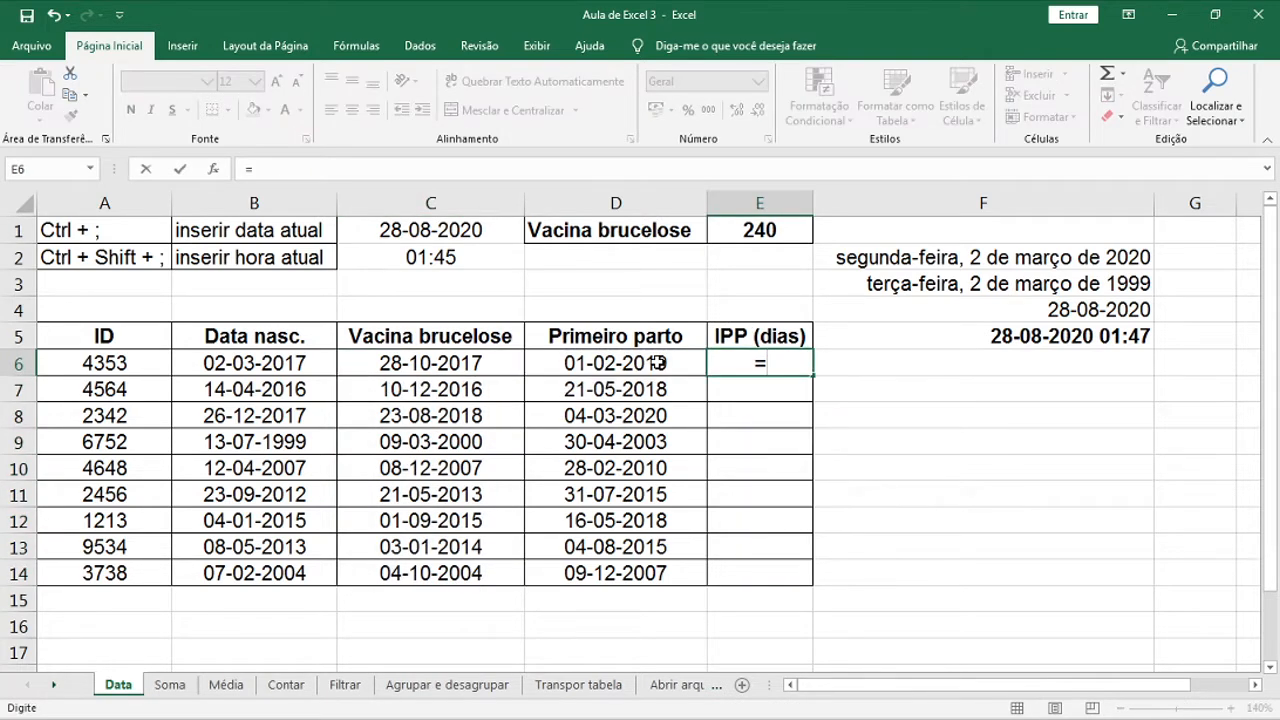
left_click(658, 363)
type("-")
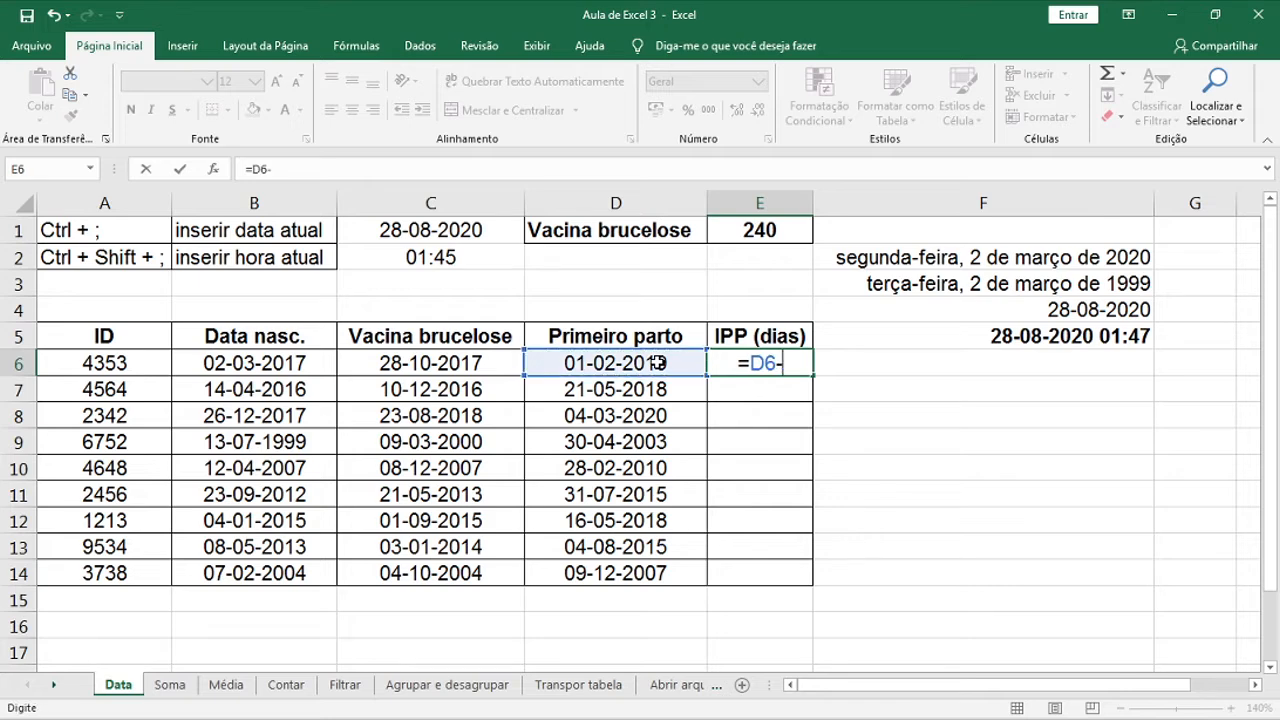
left_click(296, 375)
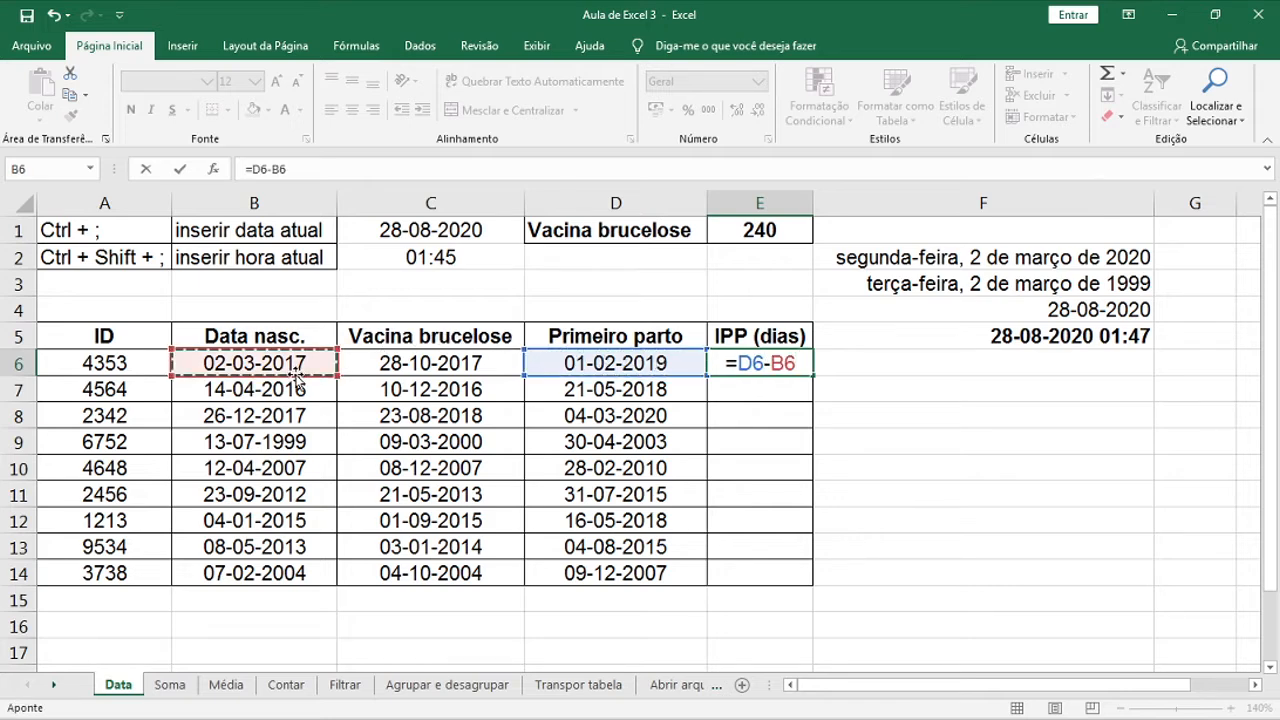
key("Return")
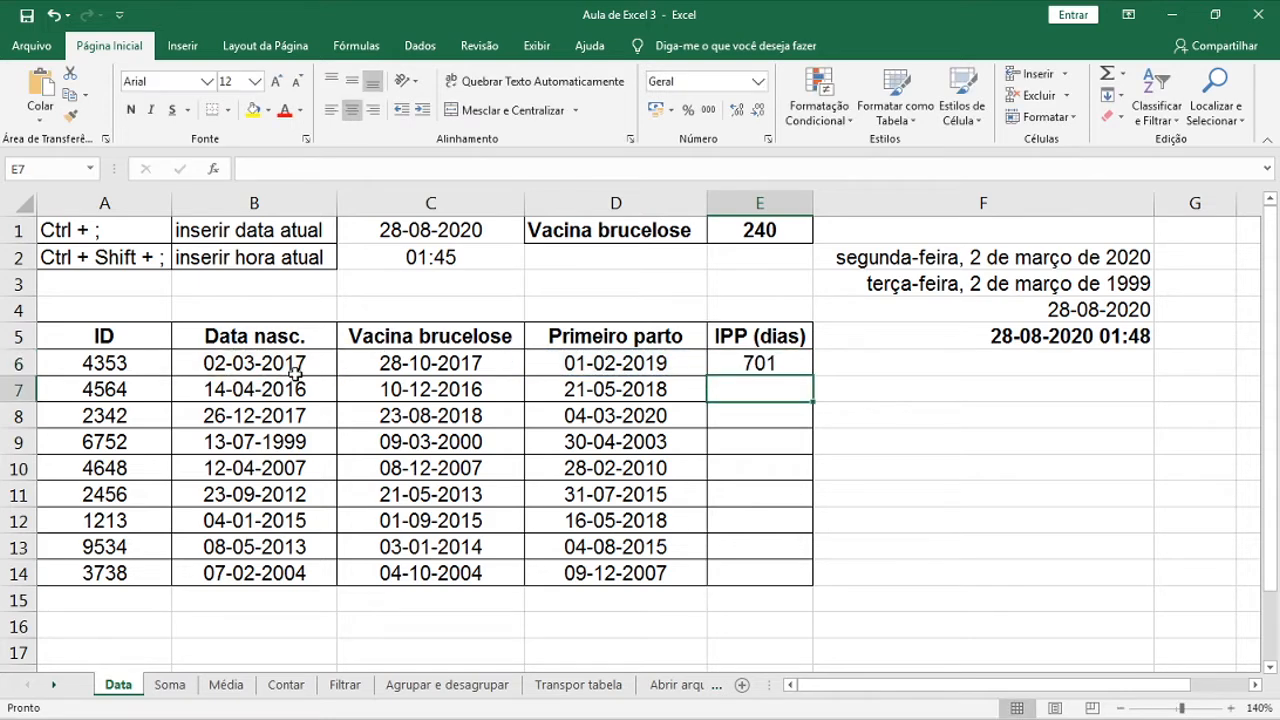
left_click(794, 362)
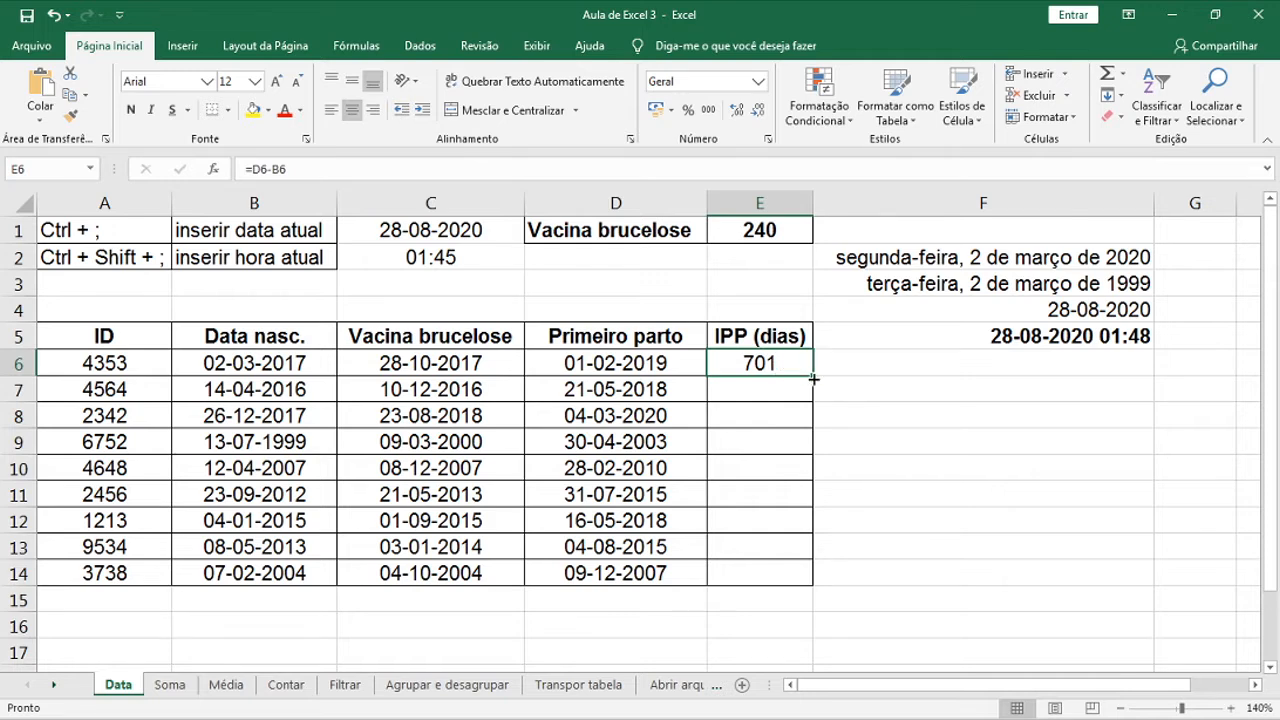
double_click(816, 378)
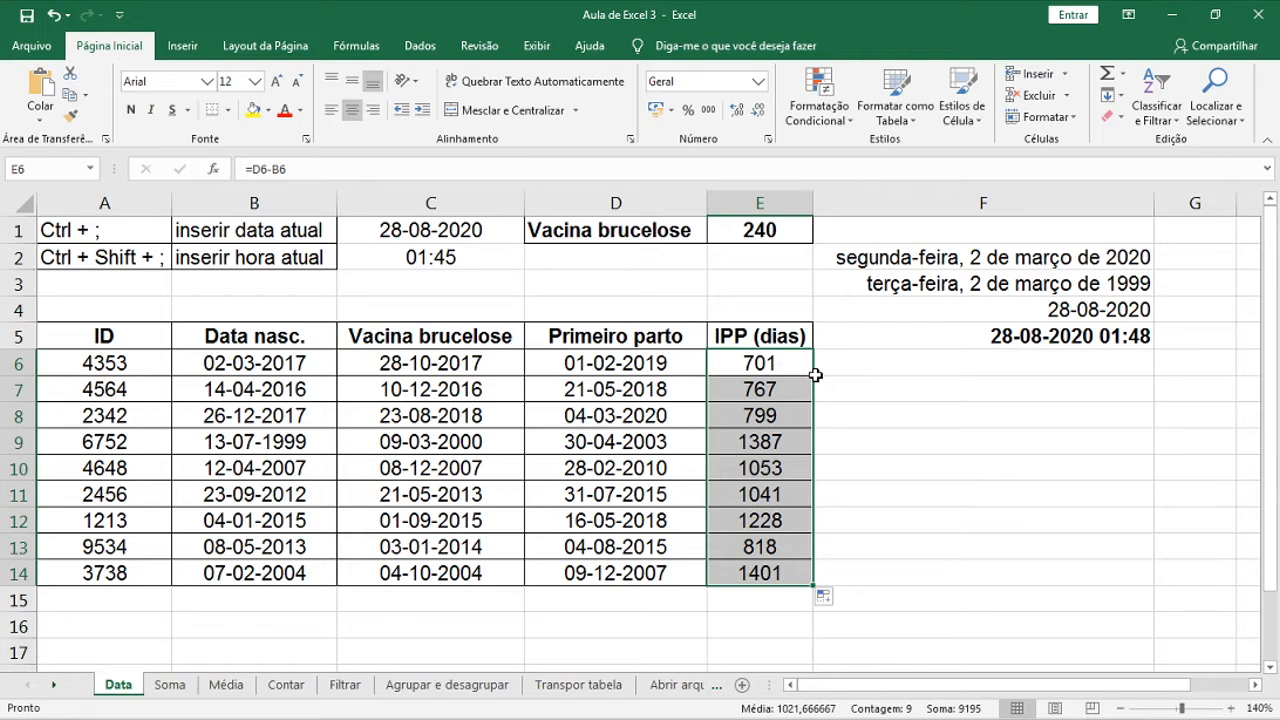
key("ctrl+Page_Down")
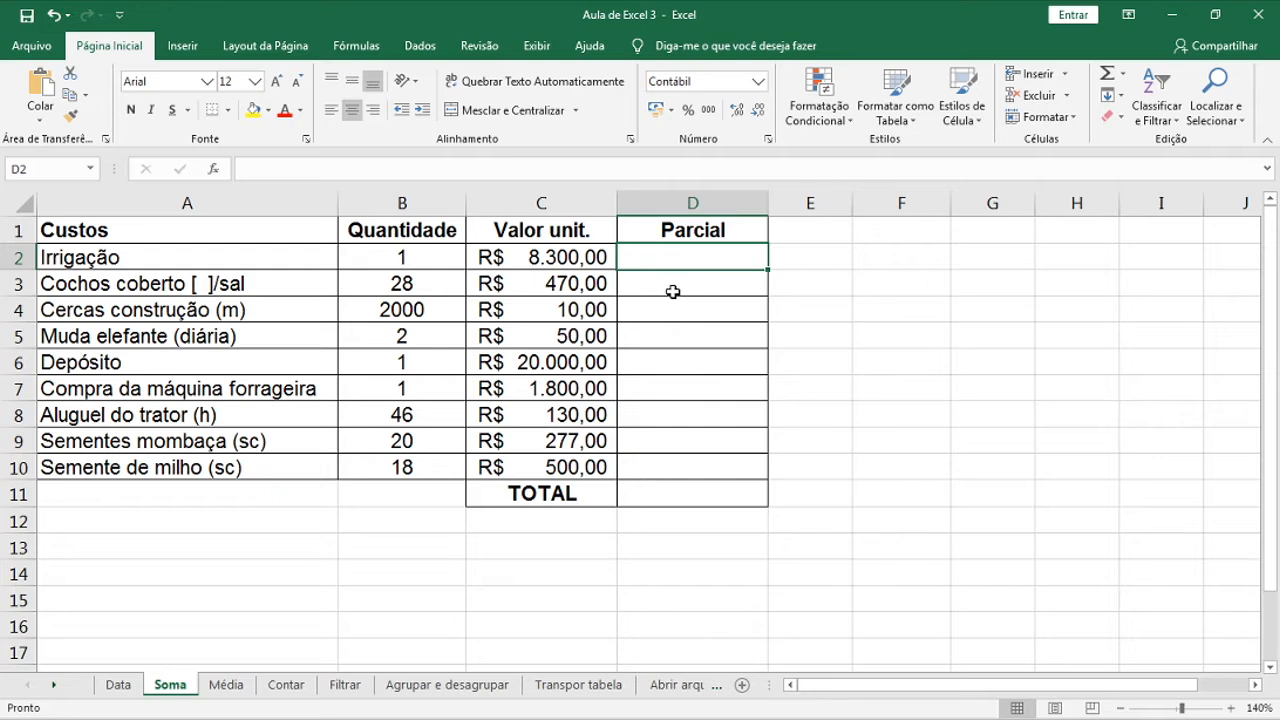
Enter =C2*B2 in D2 and fill it down to D10 for every Parcial value
type("=")
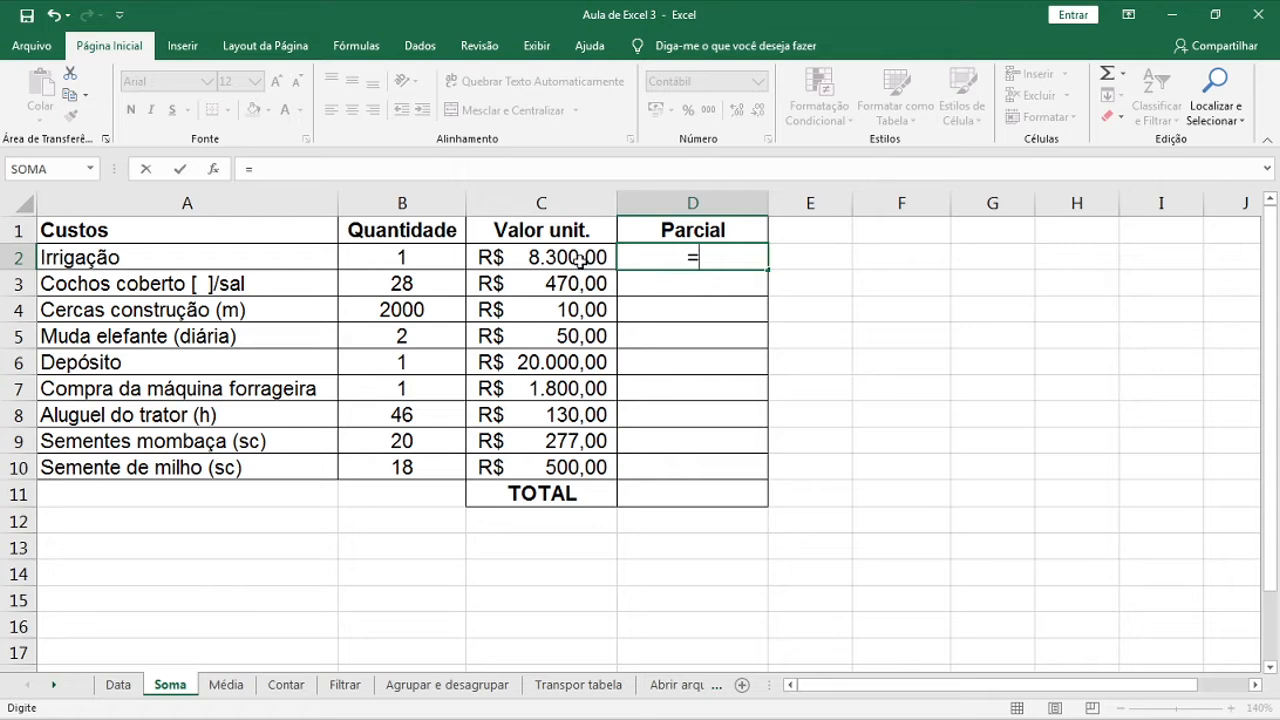
left_click(580, 260)
type("*")
left_click(446, 266)
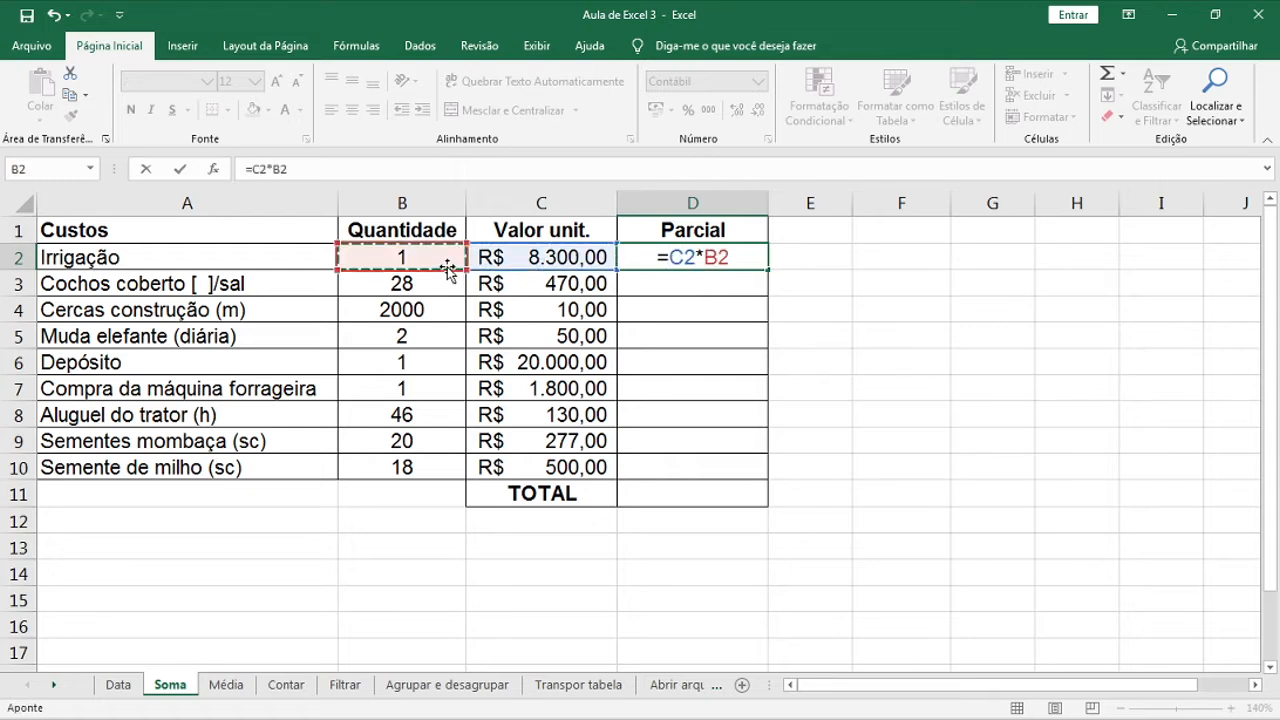
key("Return")
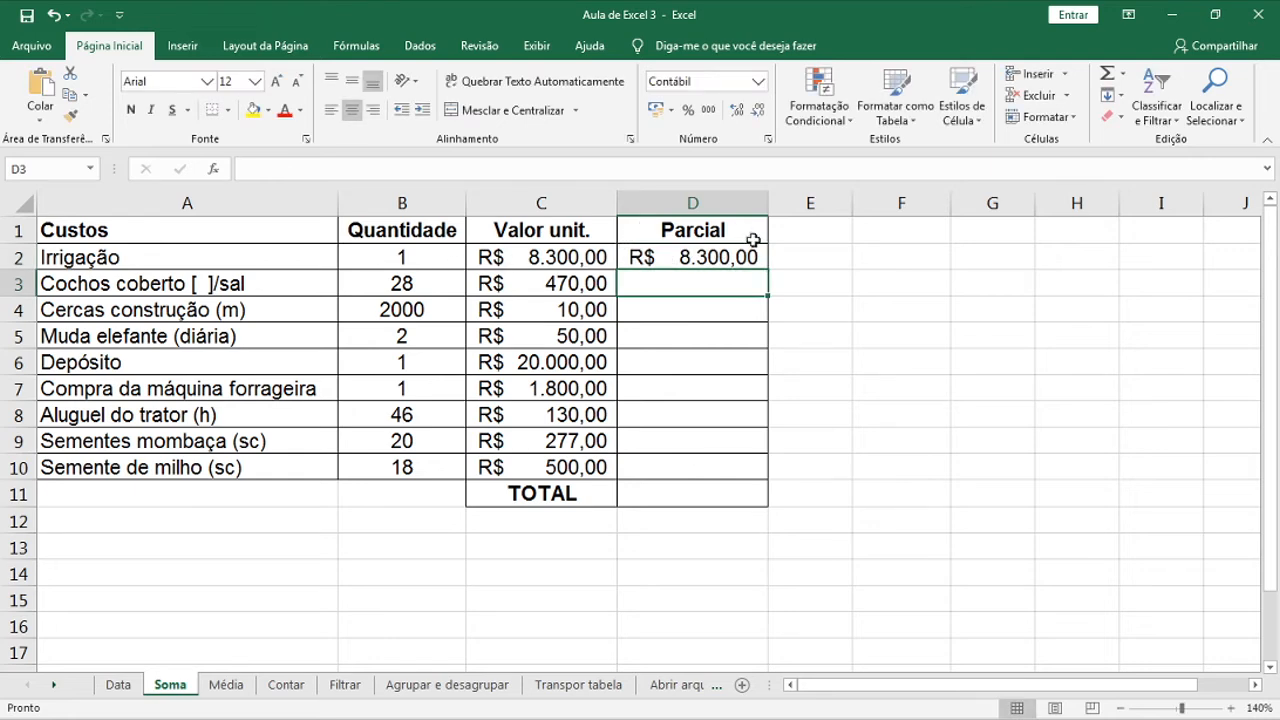
left_click(757, 258)
left_click_drag(766, 270, 745, 476)
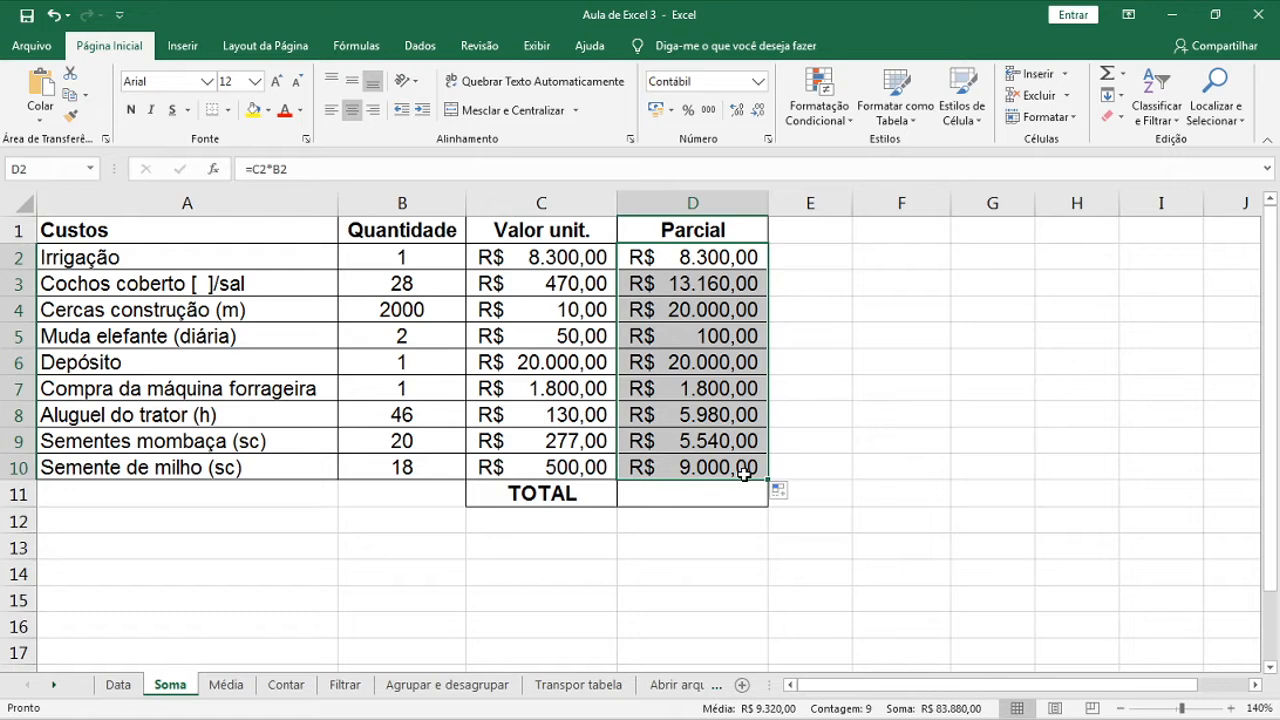
Start the TOTAL formula =soma in cell D11
left_click(754, 497)
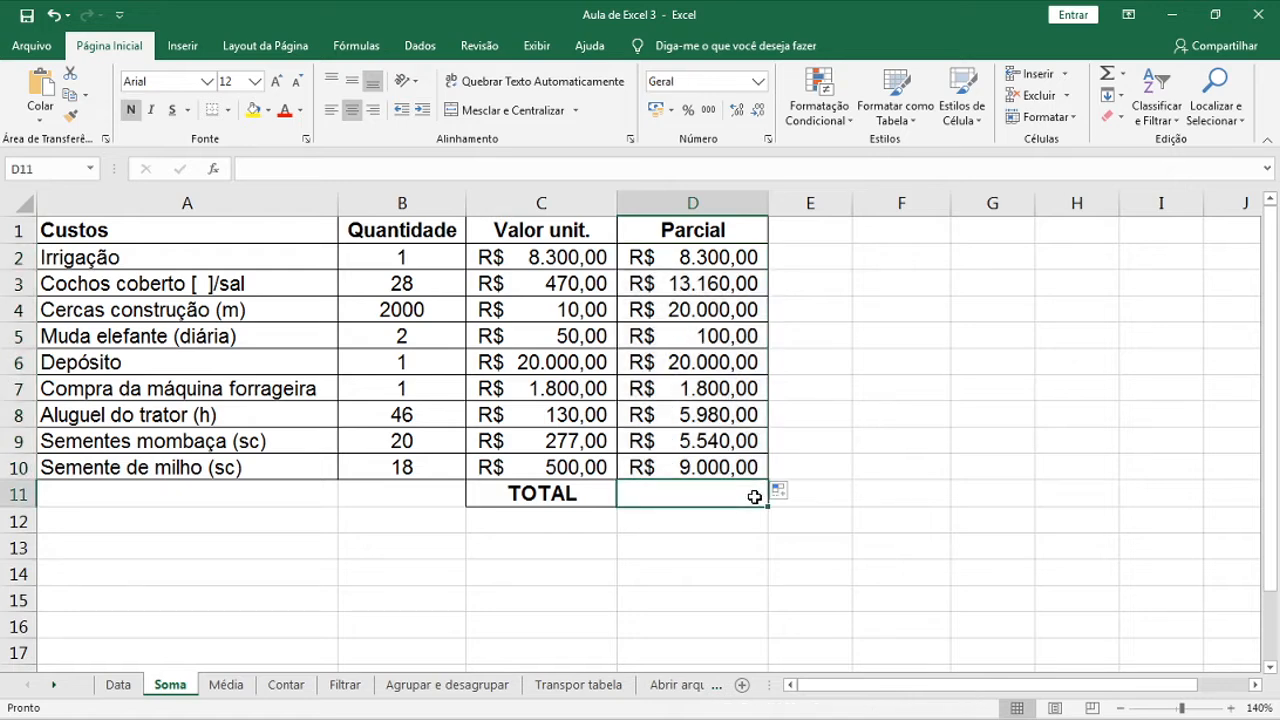
type("=")
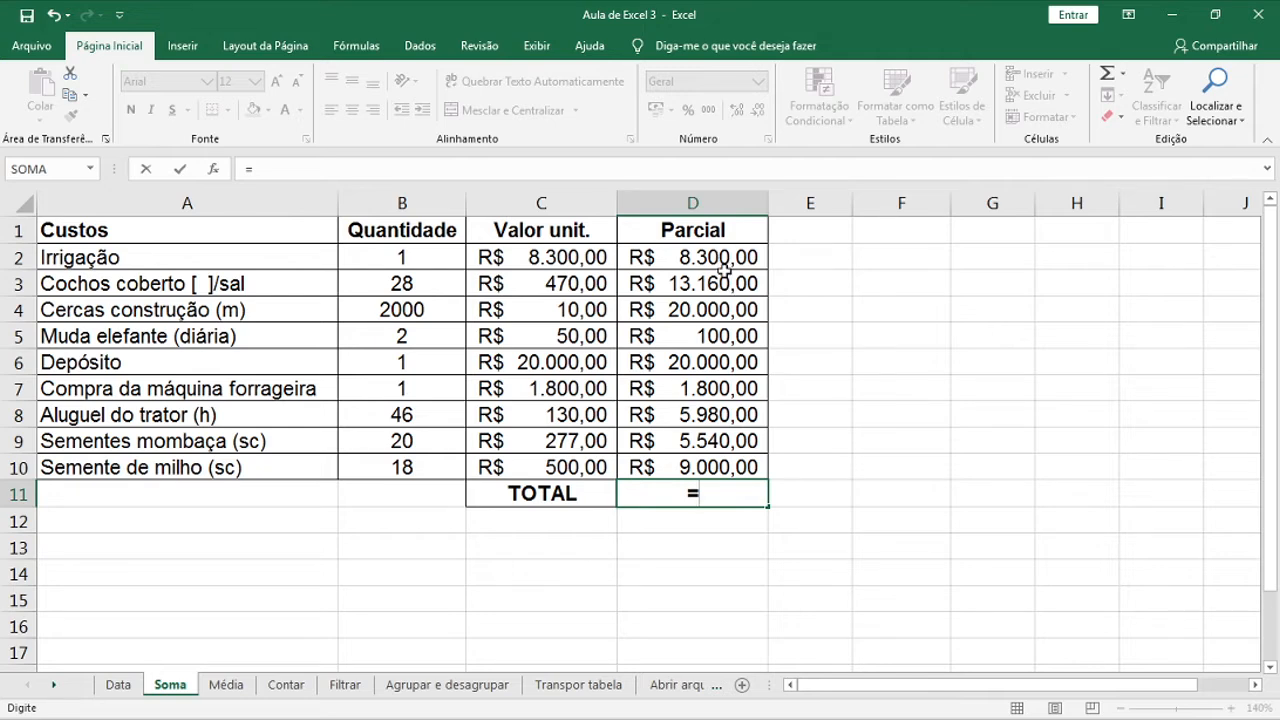
key("BackSpace")
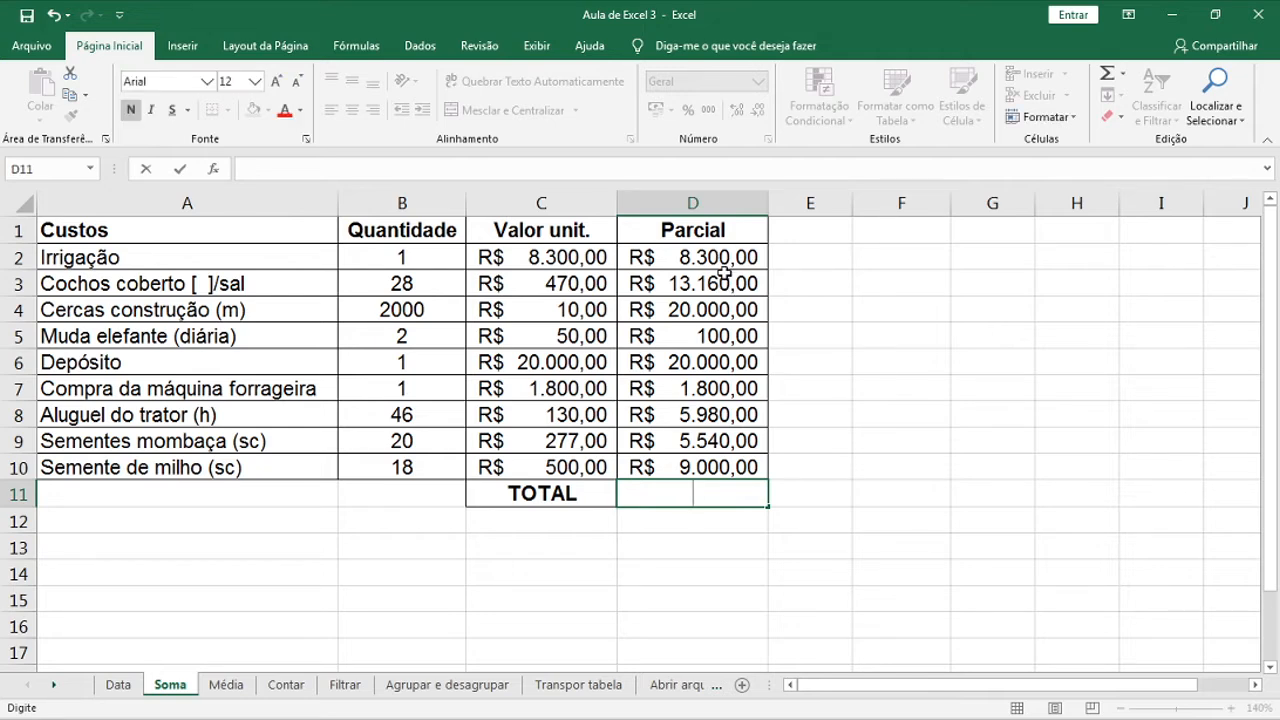
type("=")
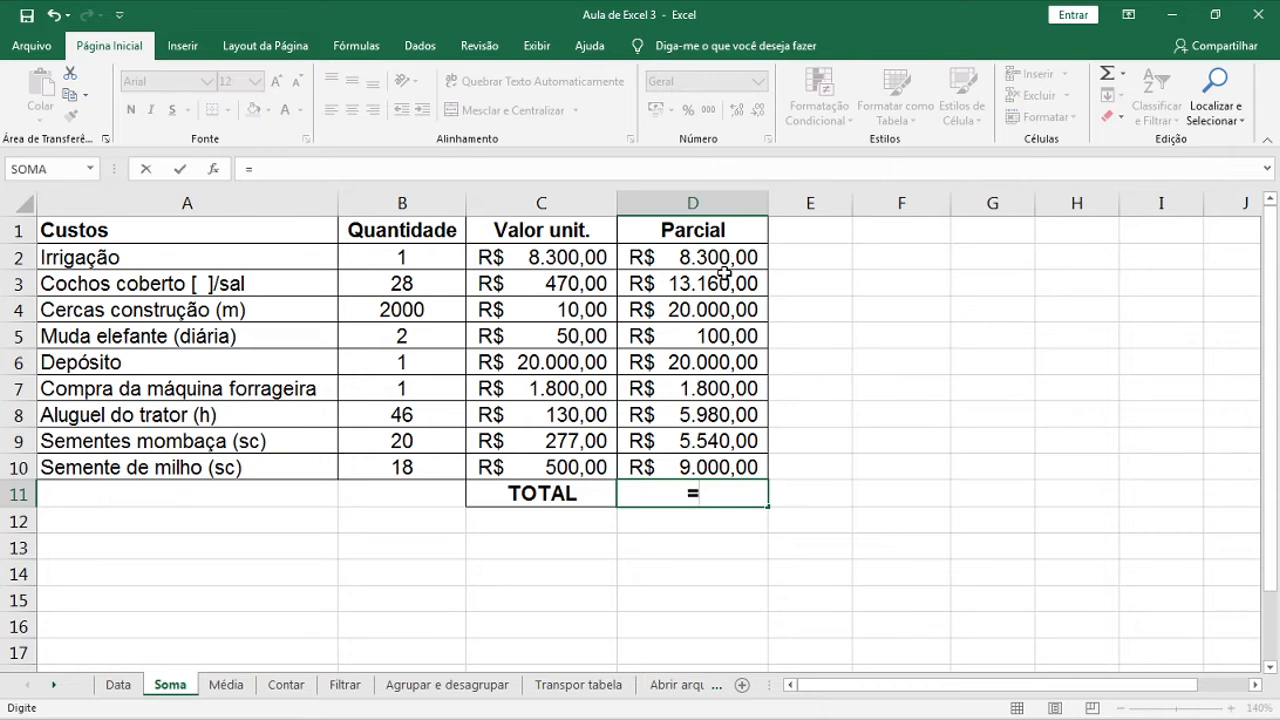
type("soma")
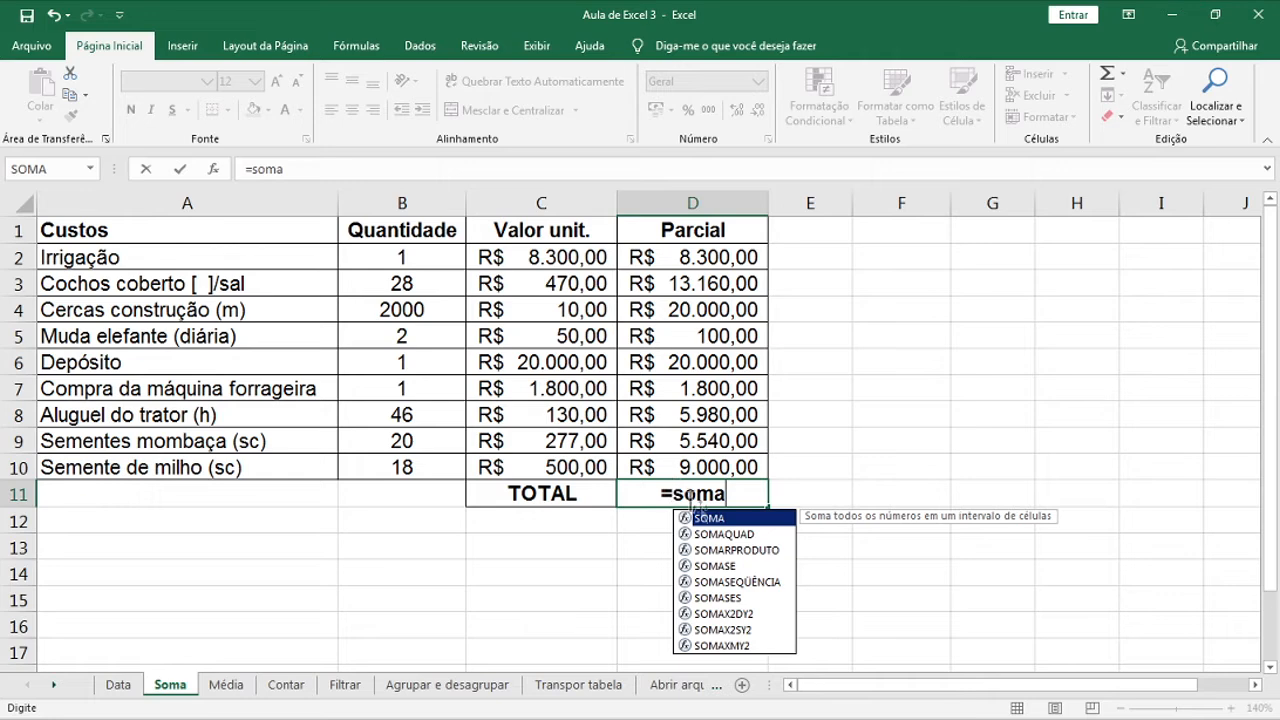
Total the Parcial column in D11 with =SOMA(D2:D10), giving R$ 83.880,00
double_click(716, 518)
left_click_drag(666, 253, 738, 462)
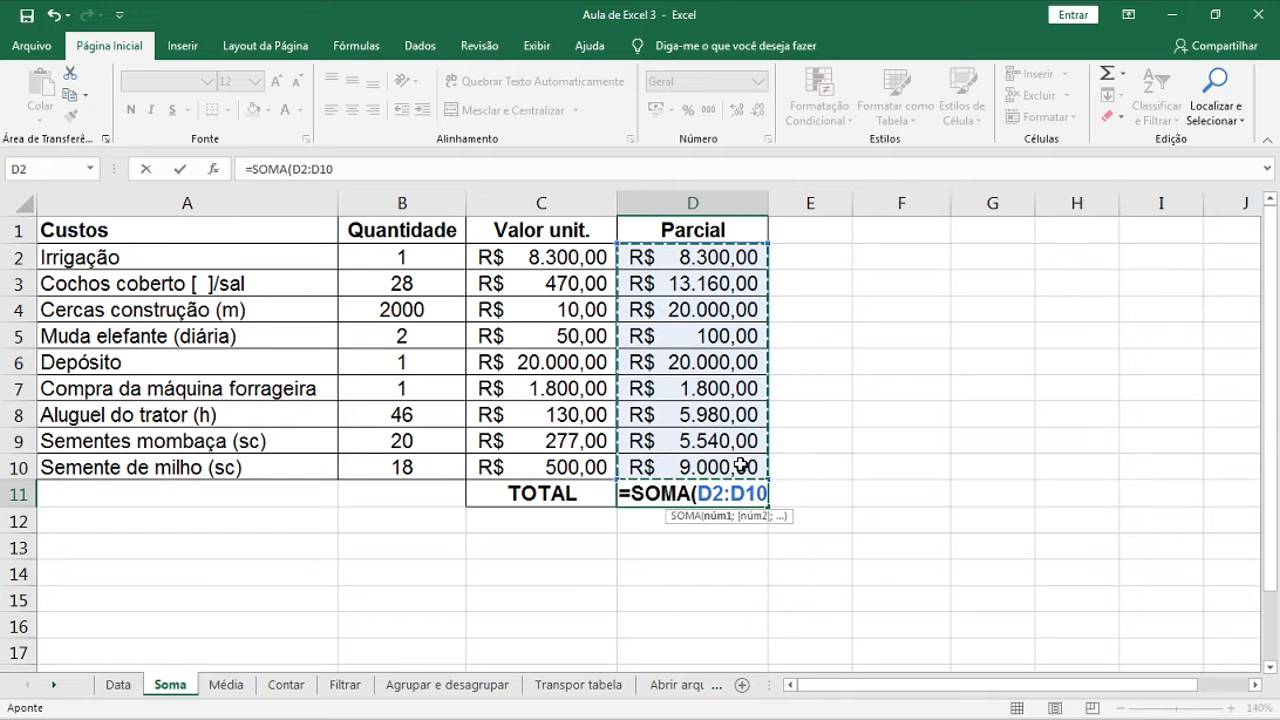
key("Return")
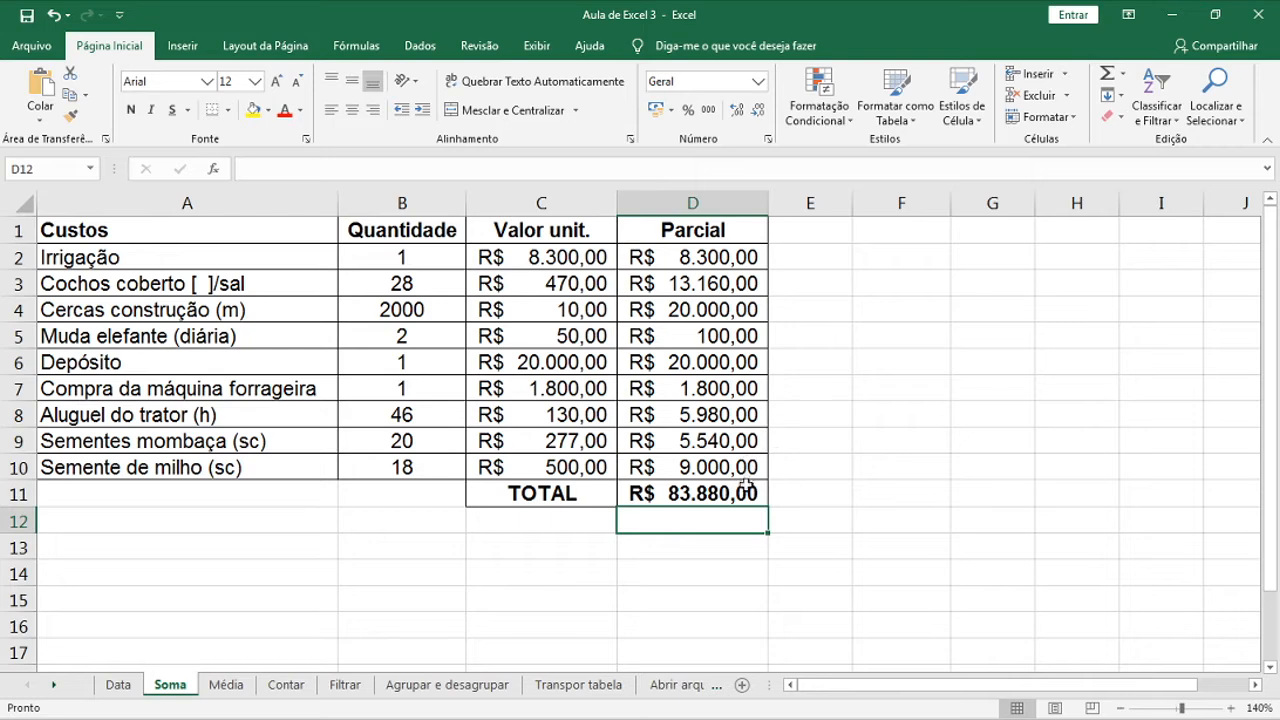
key("Return")
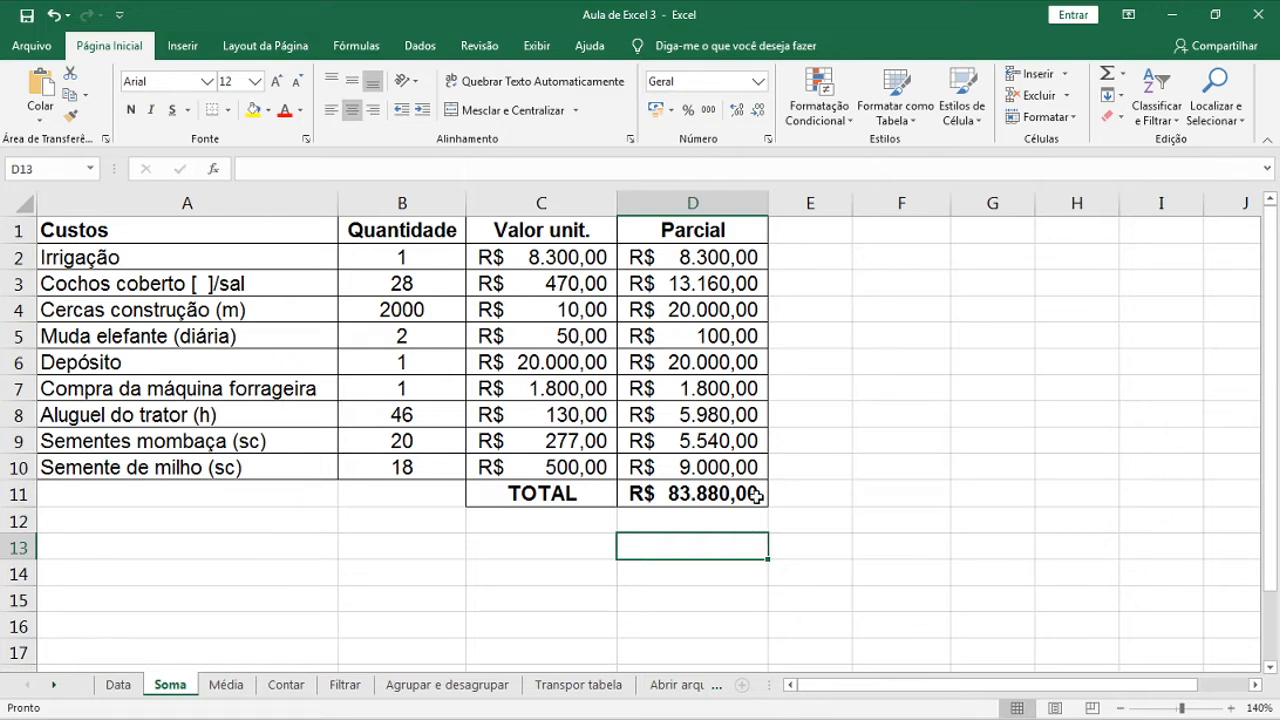
Clear the TOTAL in D11 and re-create the SOMA formula with AutoSum (Alt+=)
left_click(756, 495)
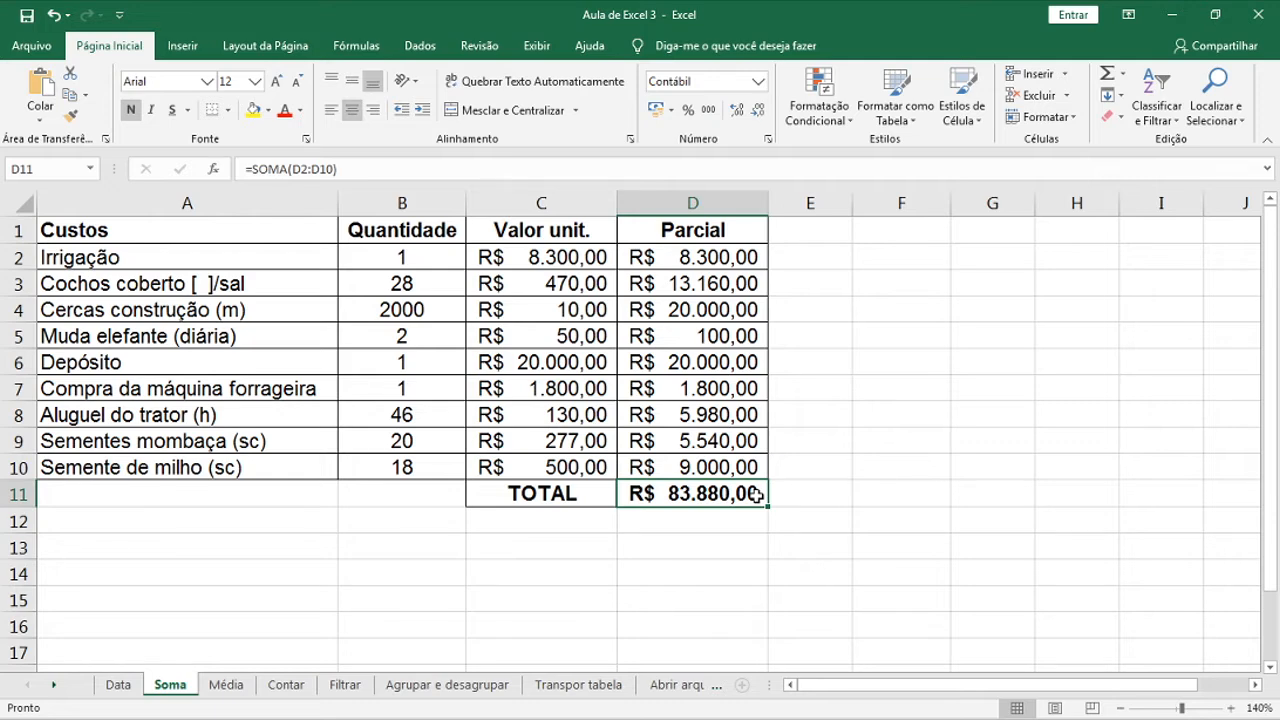
key("Delete")
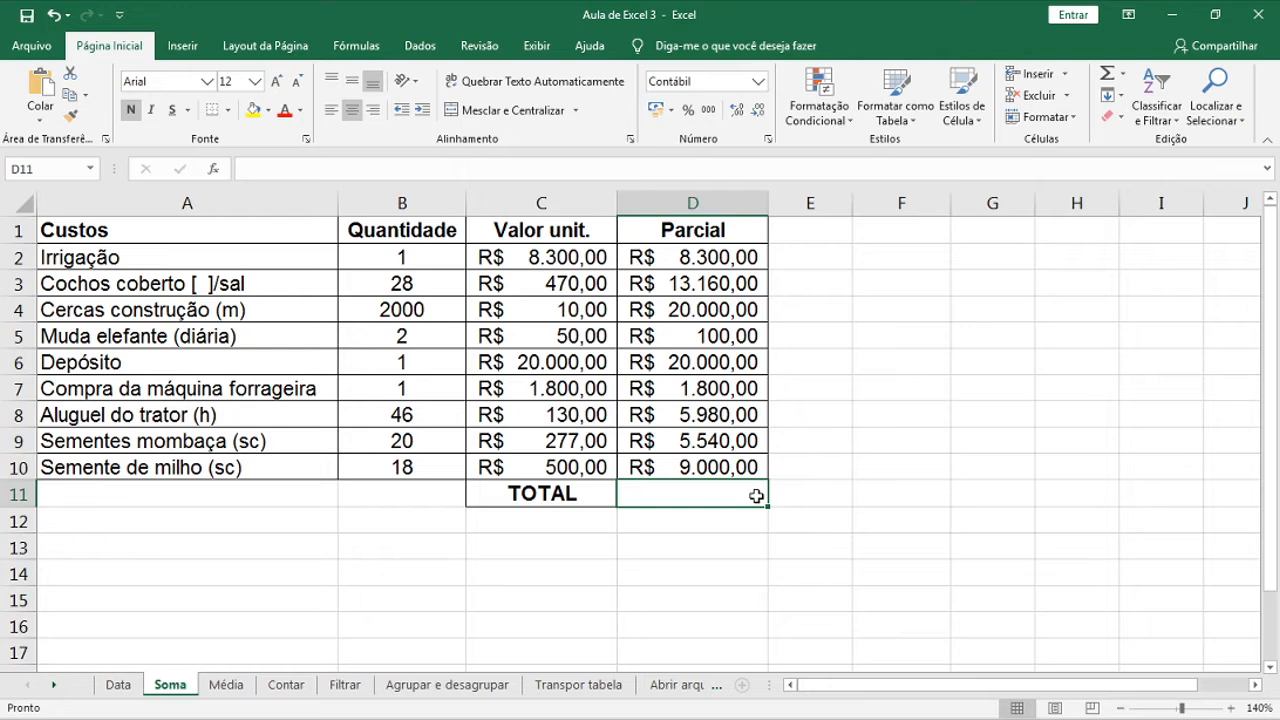
key("alt+equal")
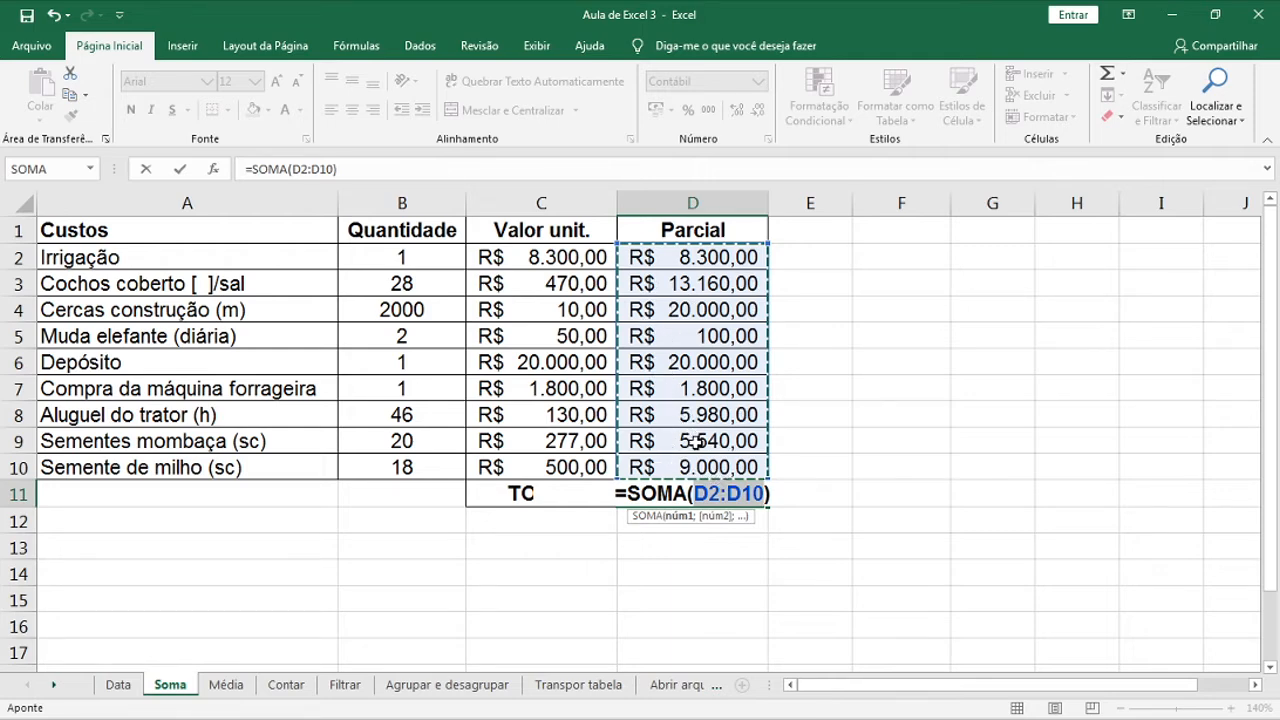
key("Return")
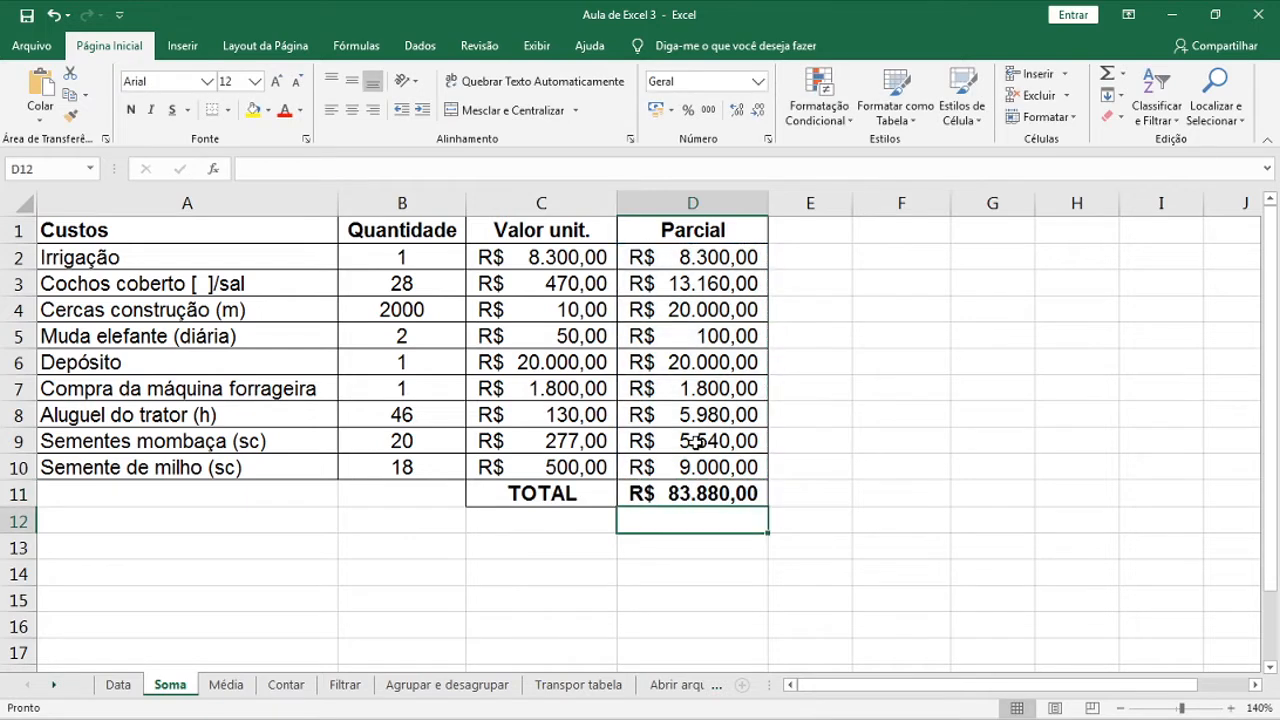
On the Média sheet, enter =MÉDIA(B2:B11) in B12 to average the Peso values (459,9)
left_click(245, 687)
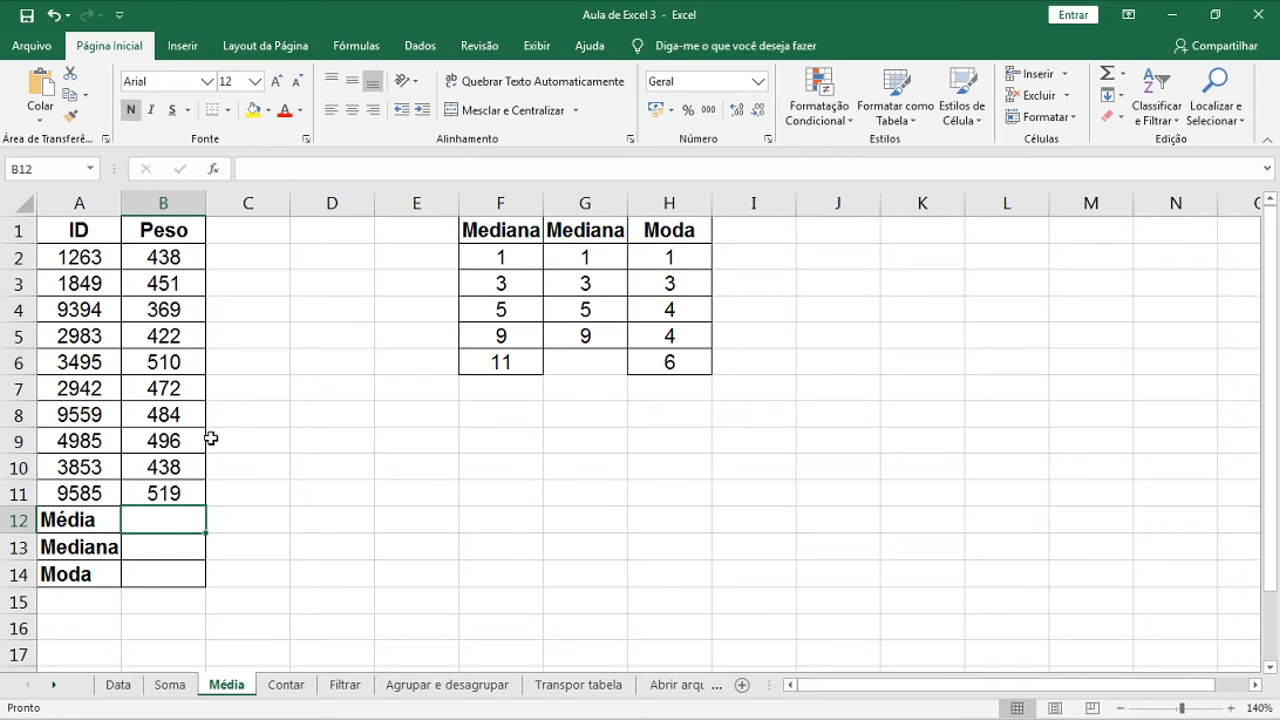
type("=média")
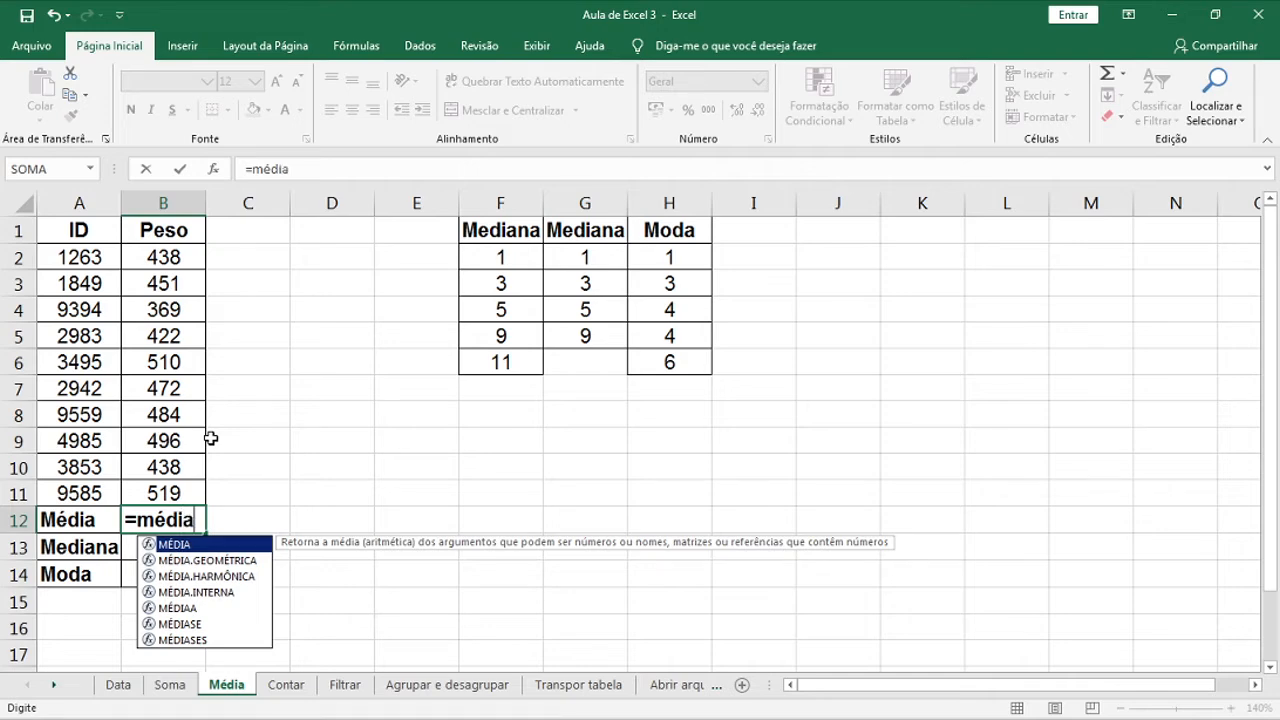
type("(")
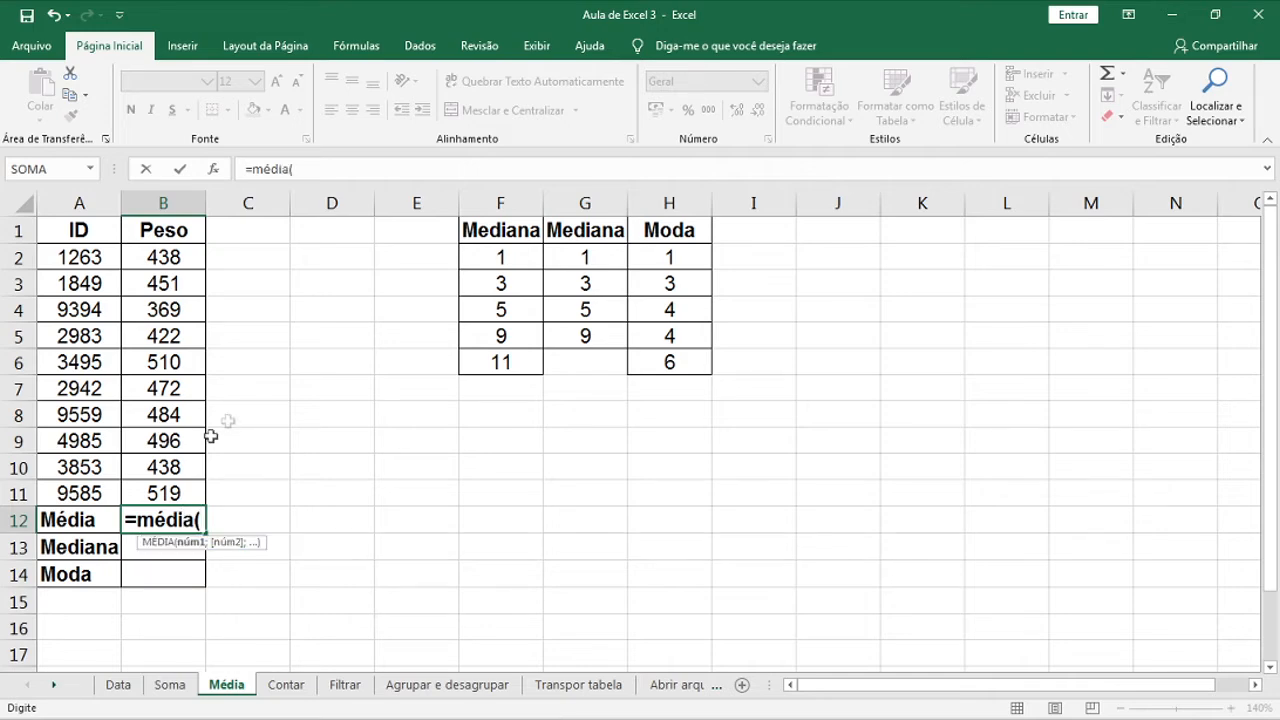
left_click_drag(166, 253, 189, 492)
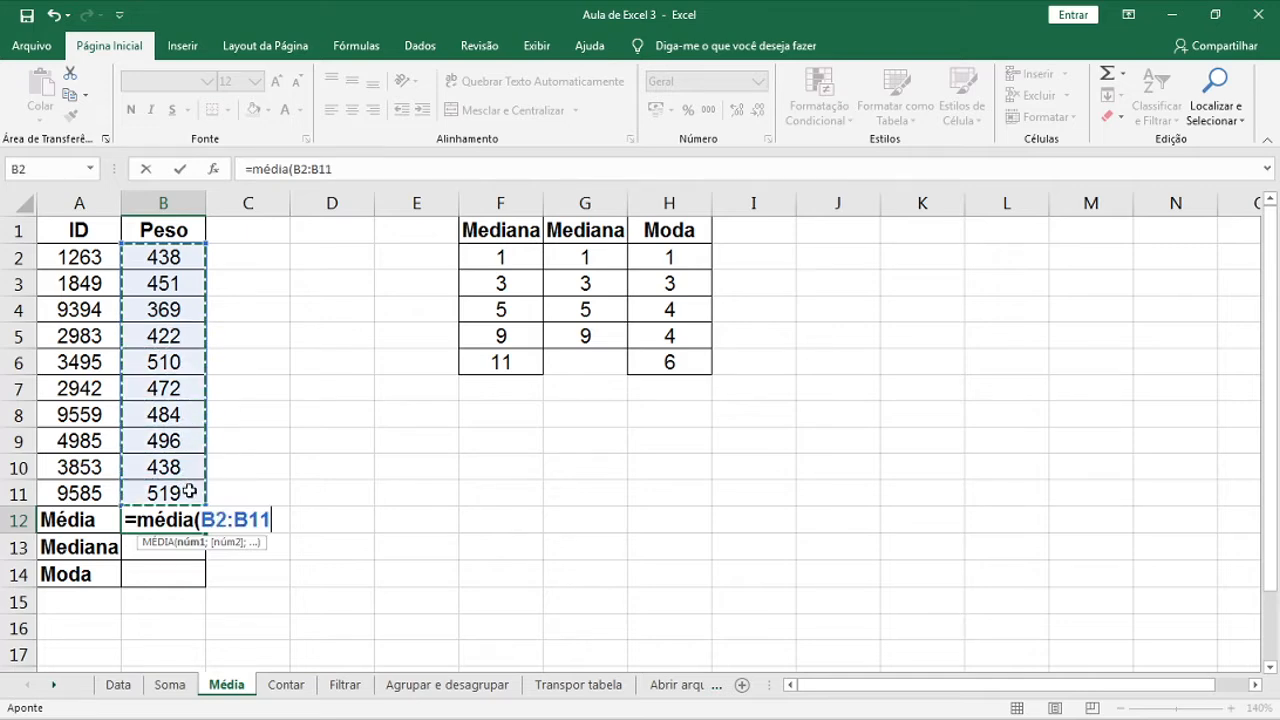
key("Return")
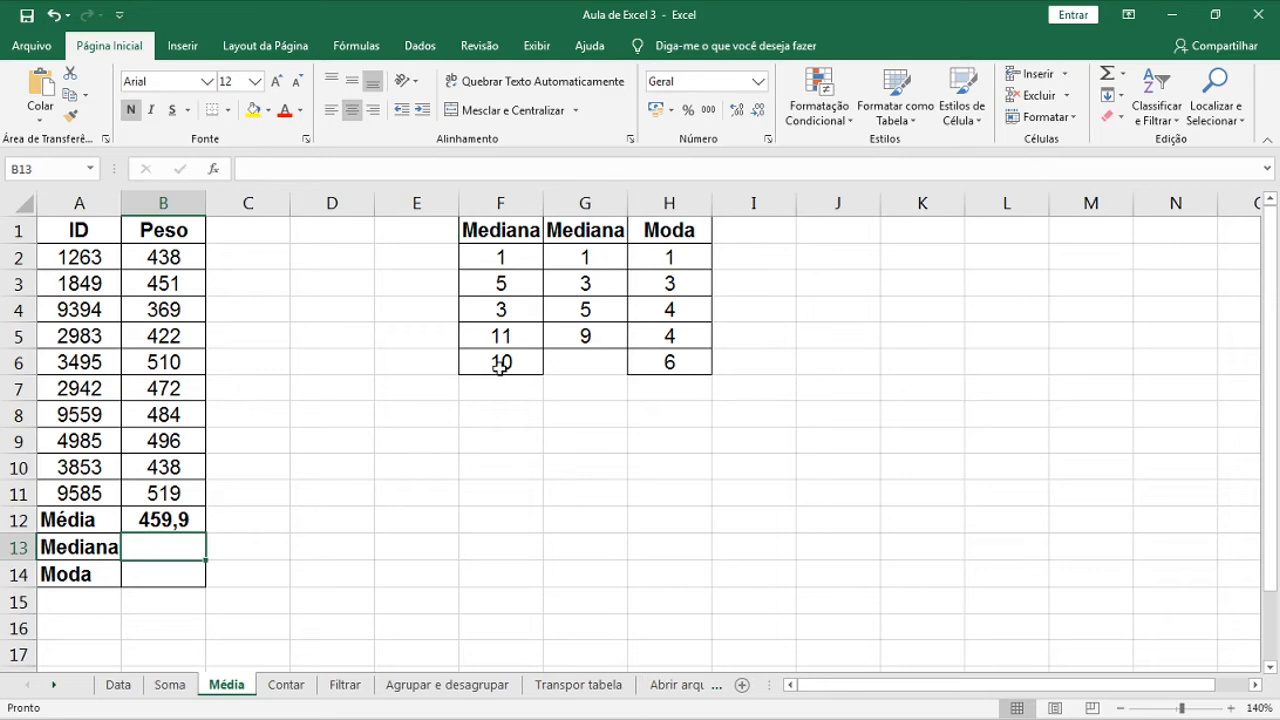
Enter =MED(F2:F6) in F7 to show the first Mediana column's median, 5
left_click_drag(512, 258, 511, 363)
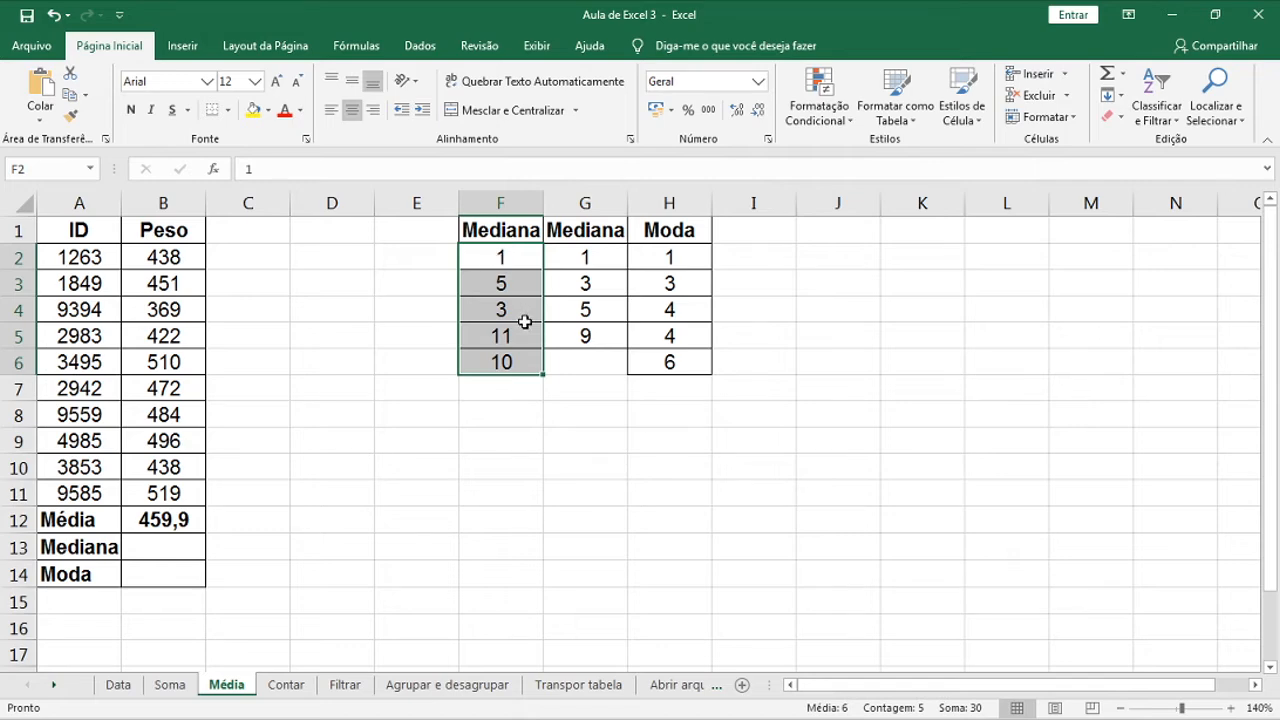
left_click(525, 392)
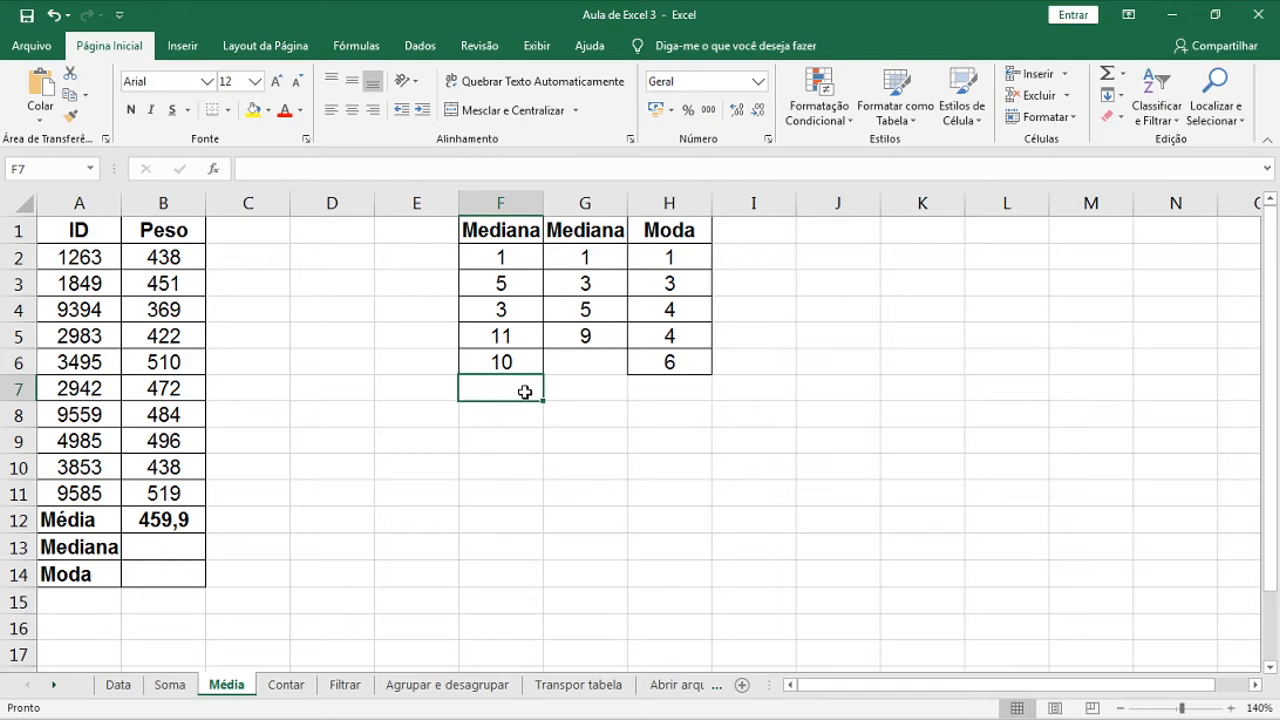
type("=med")
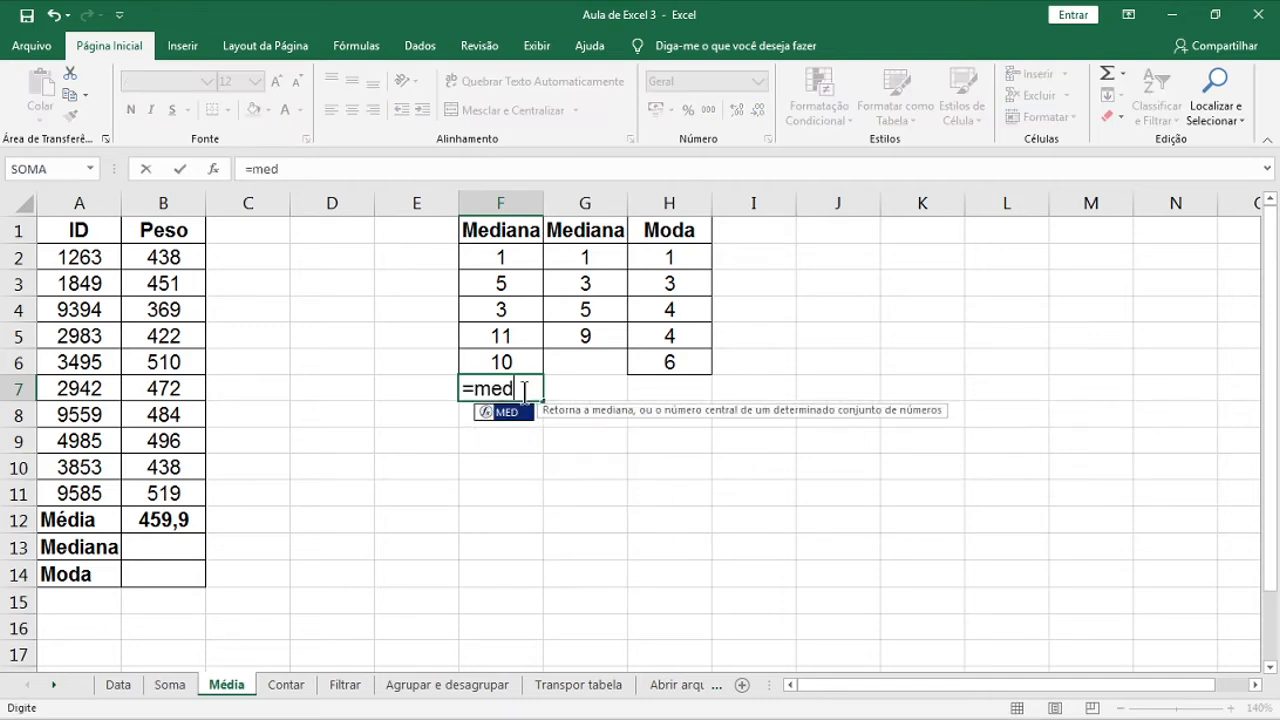
double_click(521, 413)
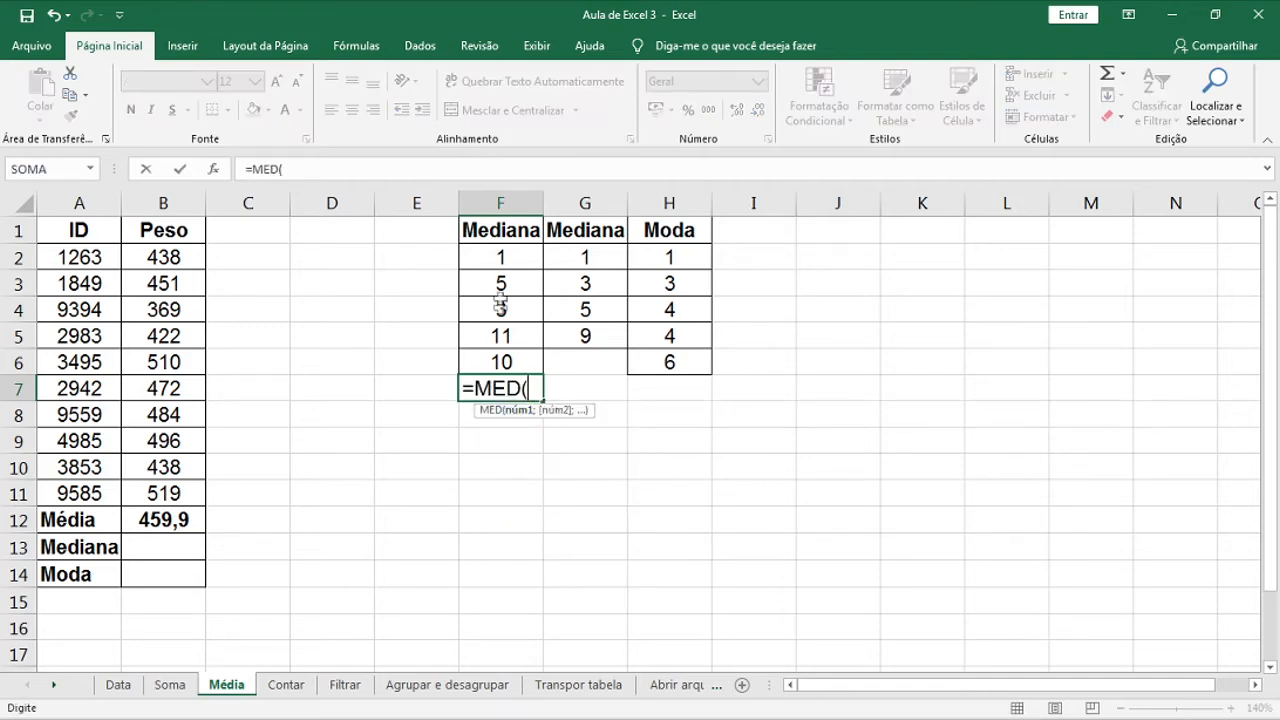
left_click_drag(504, 256, 510, 361)
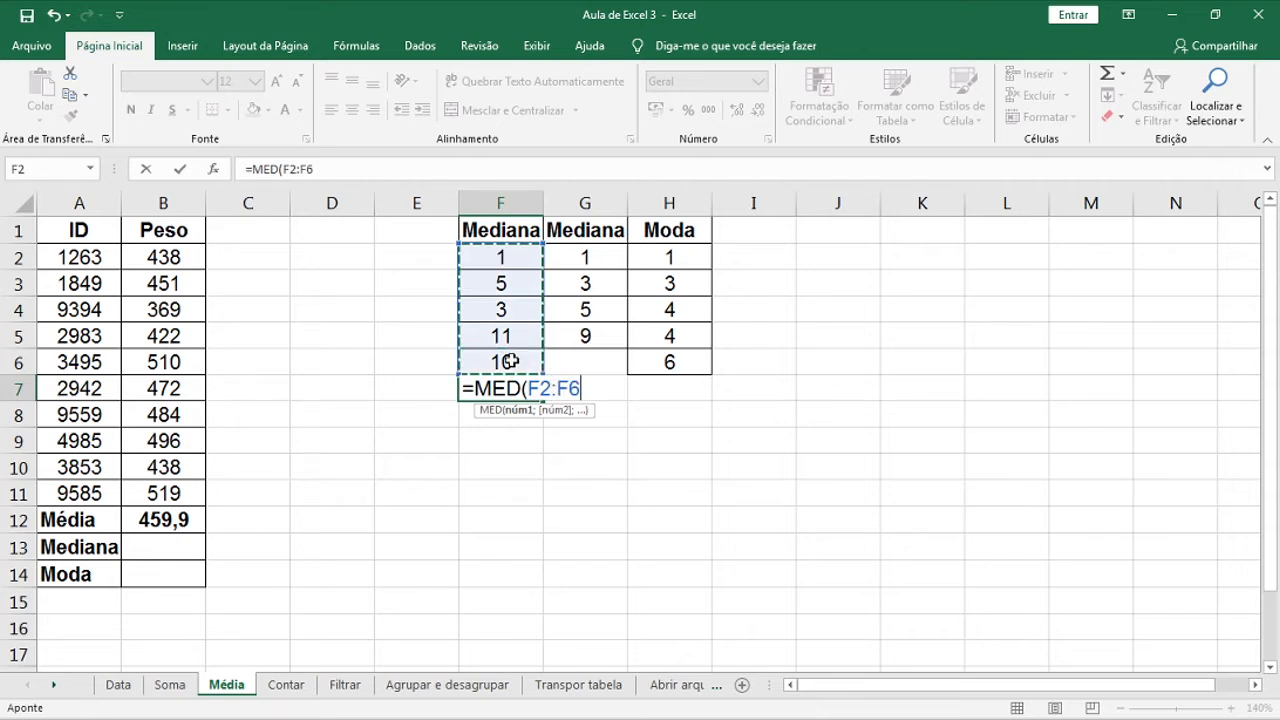
key("Return")
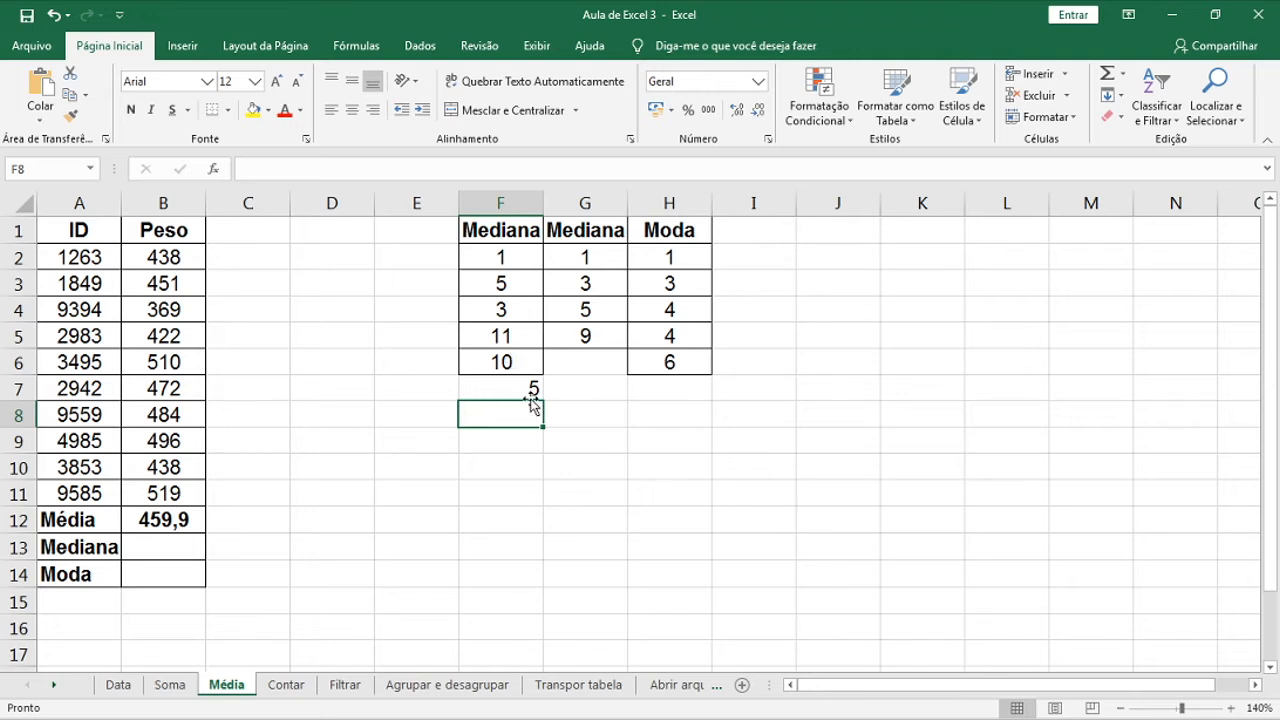
Enter =MED(G2:G5) in G7, giving median 4 from middle values 3 and 5
left_click_drag(585, 254, 588, 335)
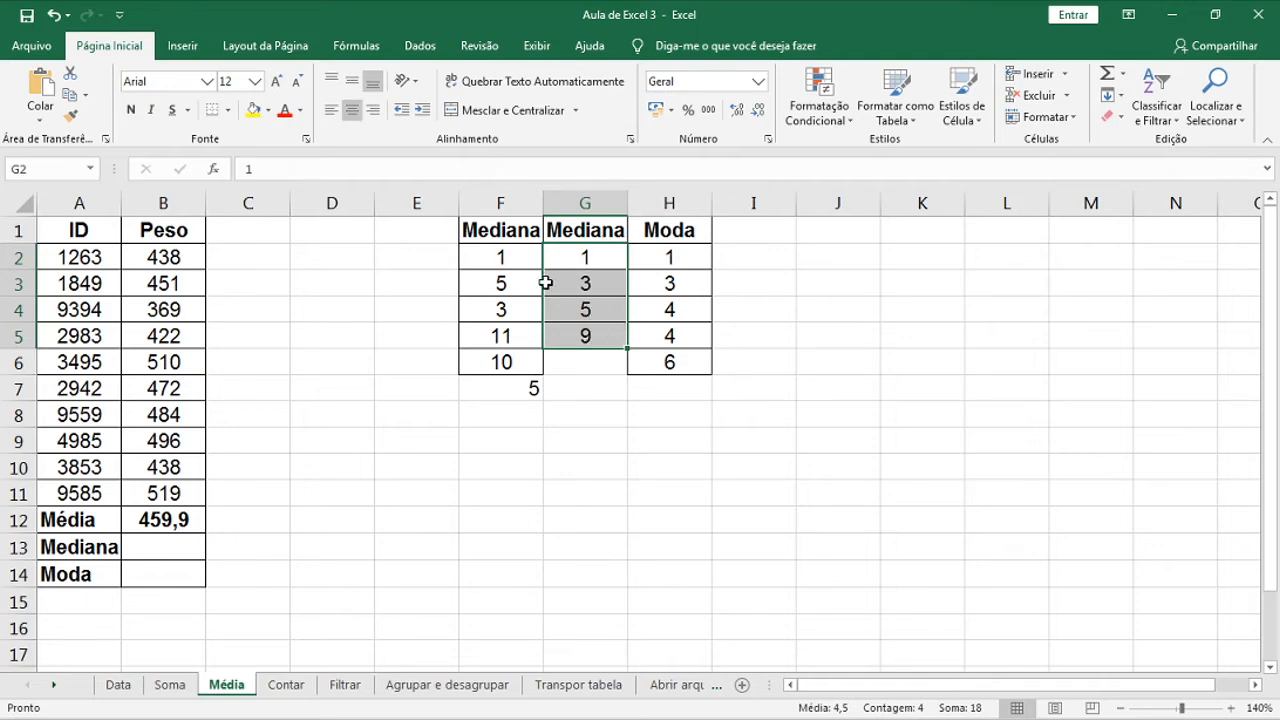
left_click_drag(607, 282, 610, 313)
left_click(610, 313)
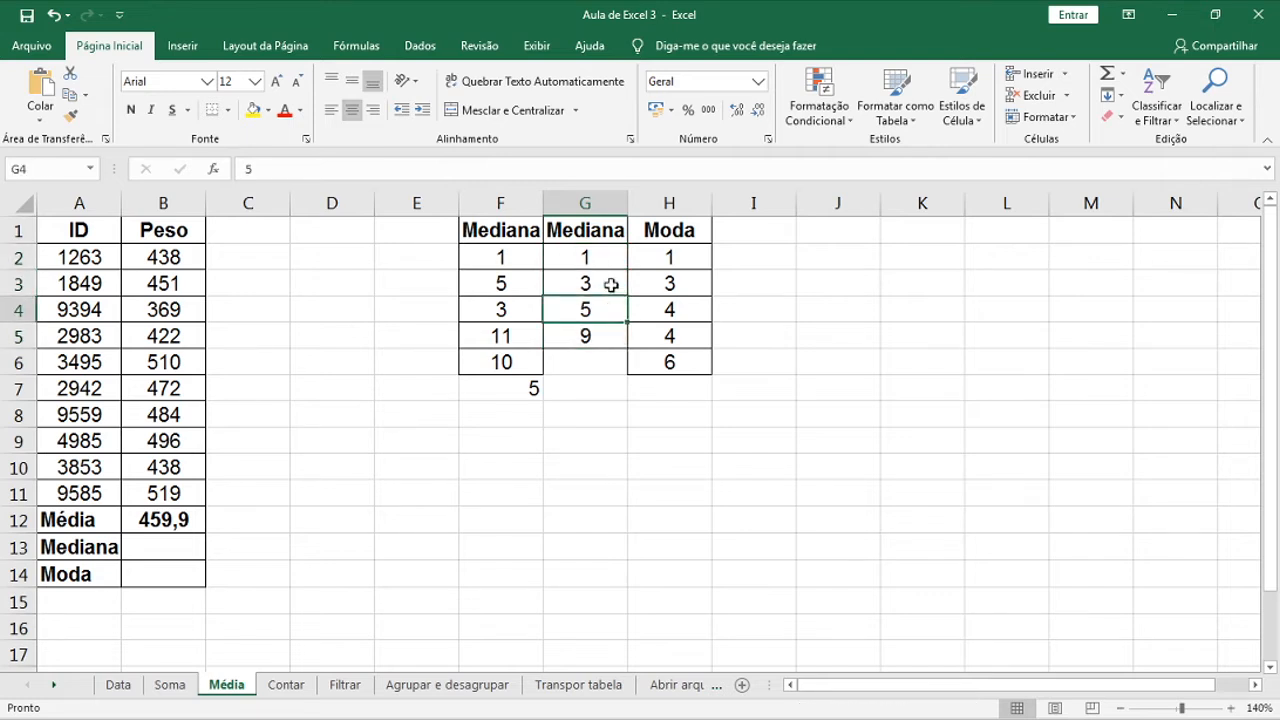
left_click(600, 388)
type("=med")
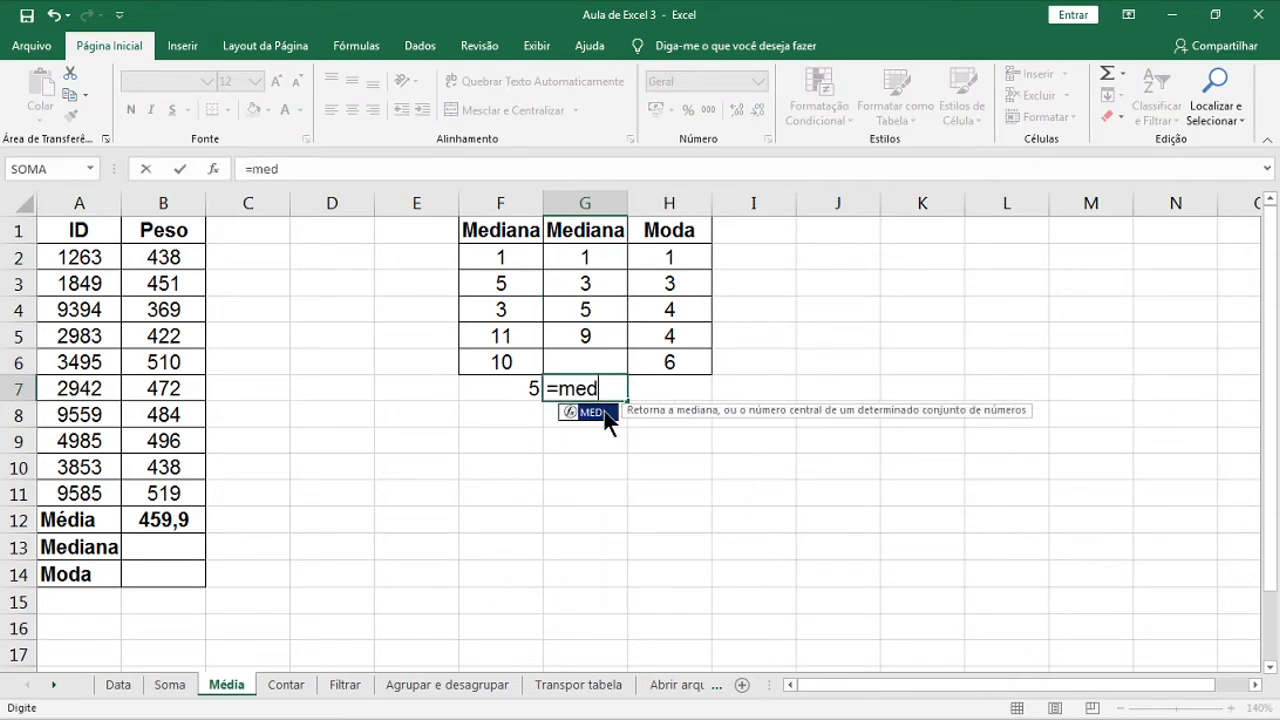
double_click(588, 411)
left_click(592, 256)
left_click_drag(592, 256, 598, 336)
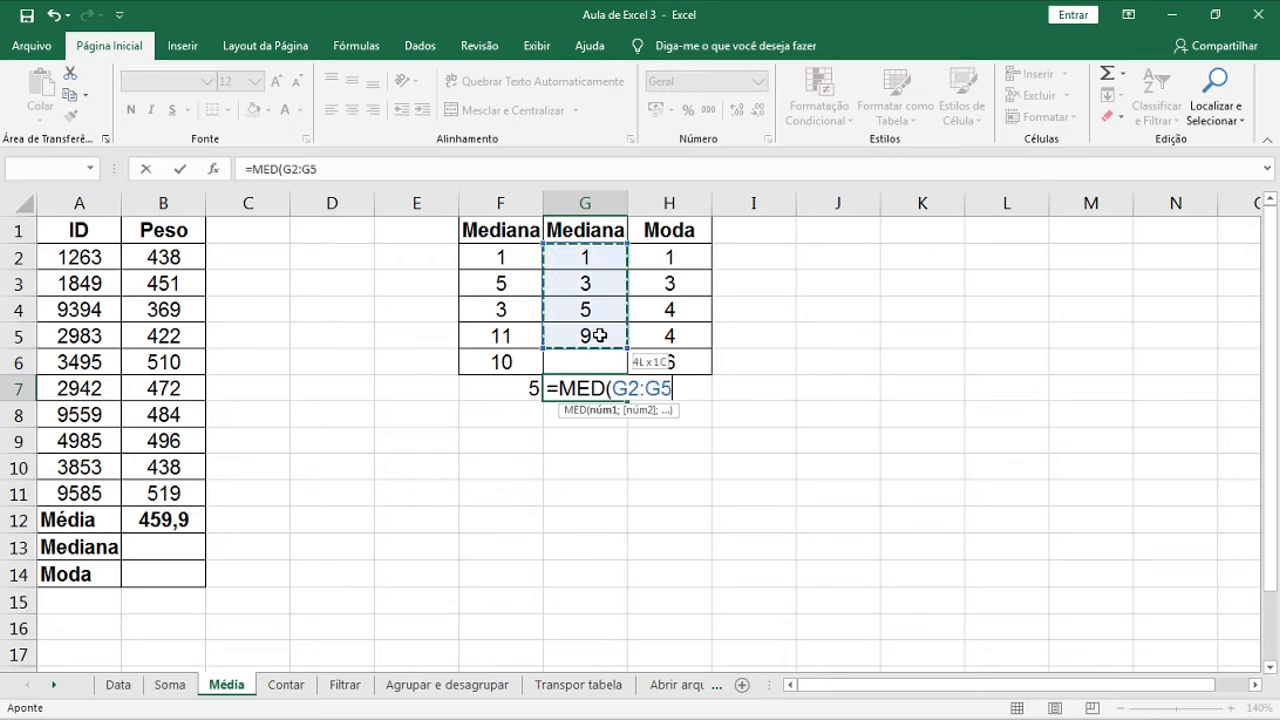
key("Return")
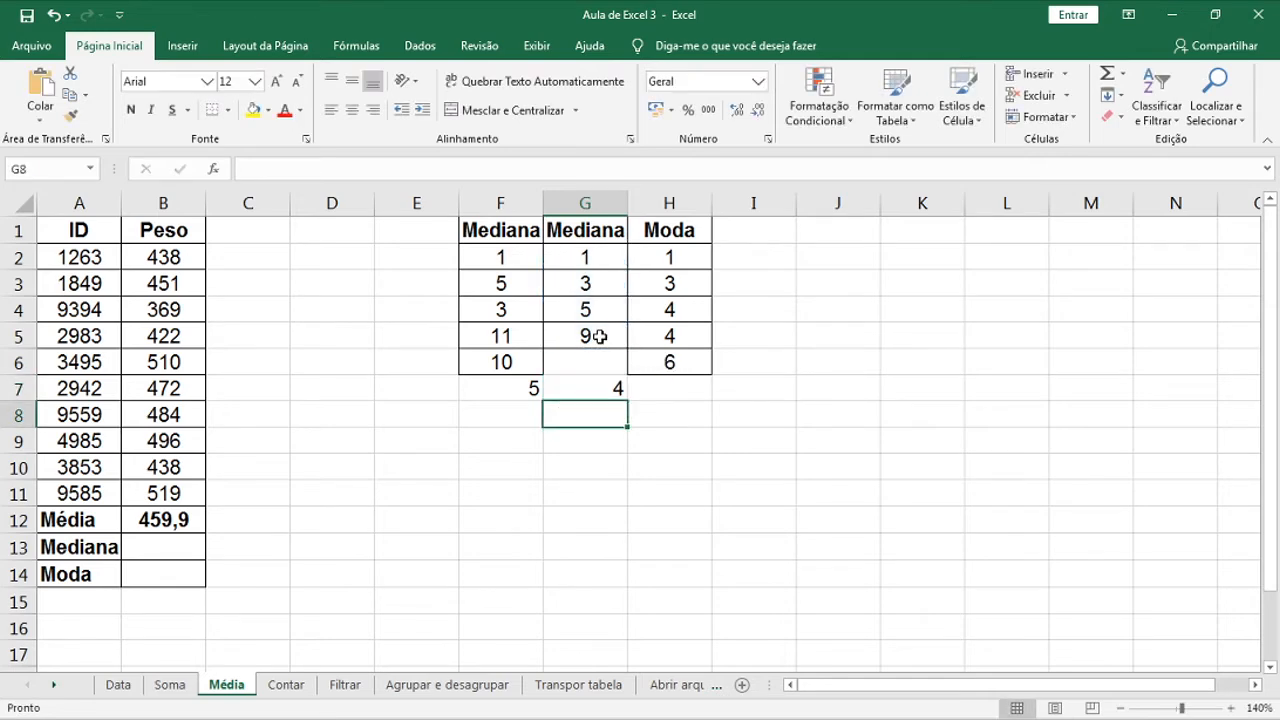
key("Up")
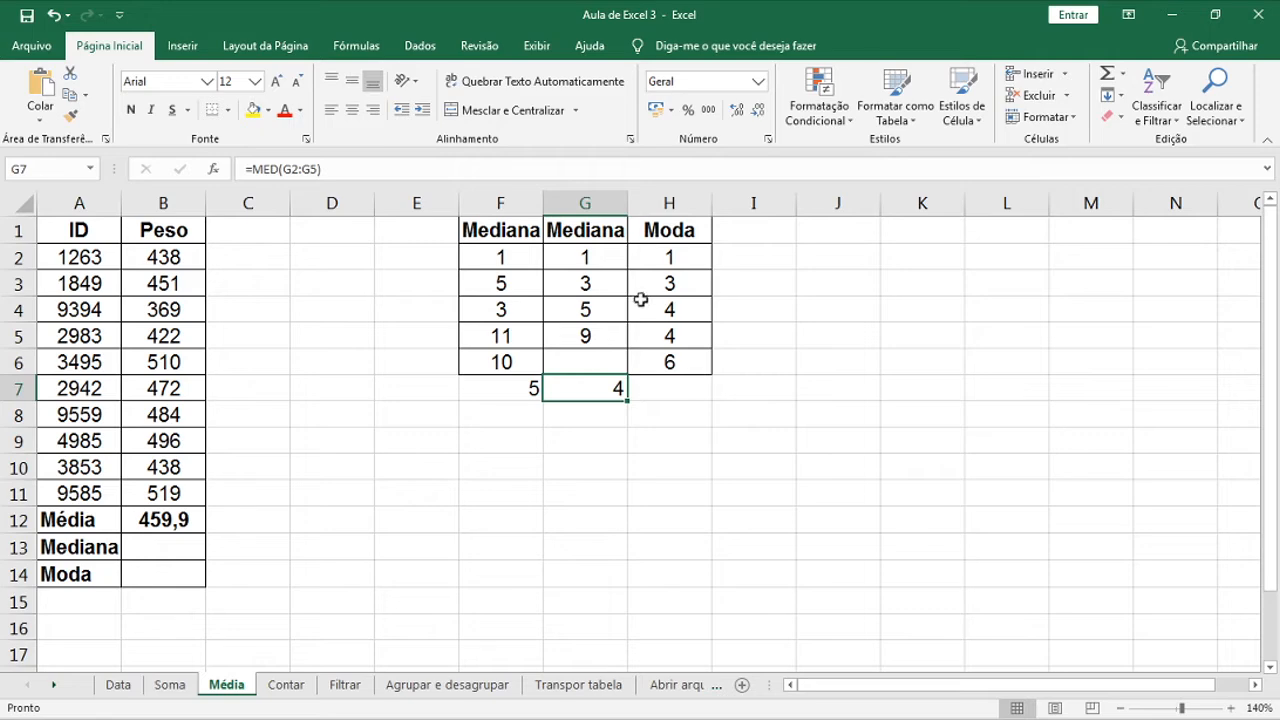
left_click_drag(609, 287, 616, 311)
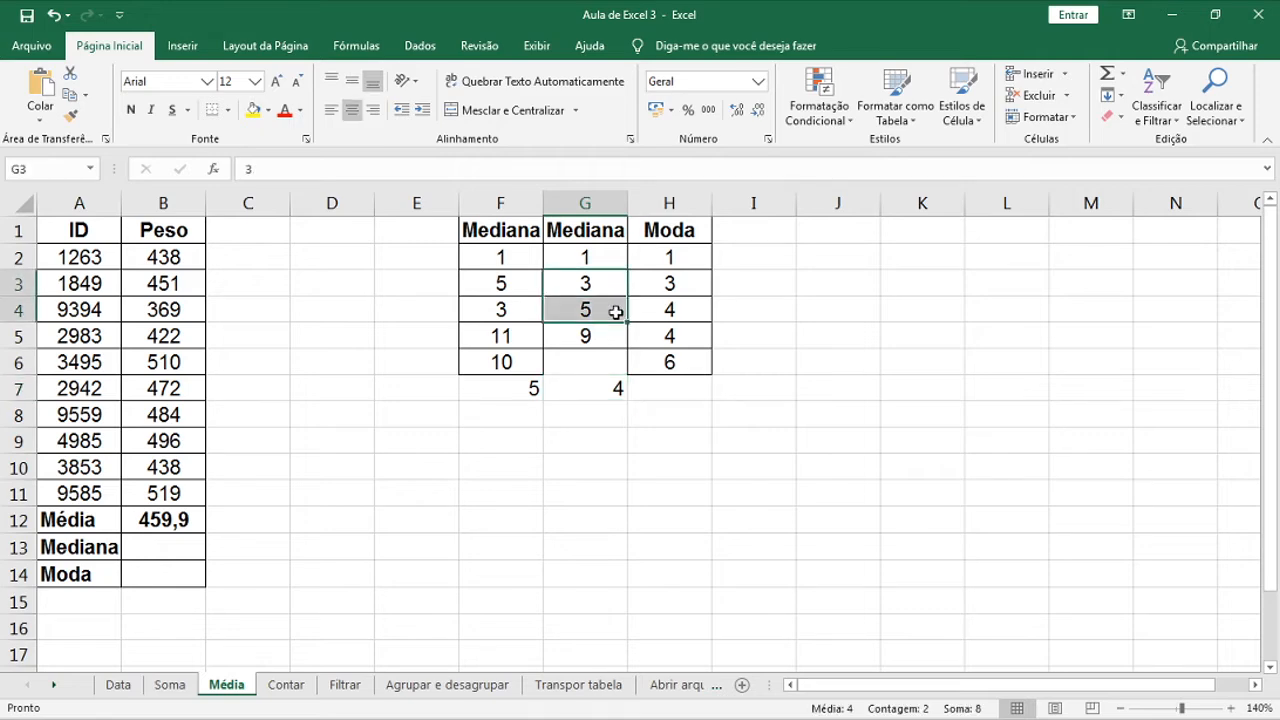
left_click(190, 552)
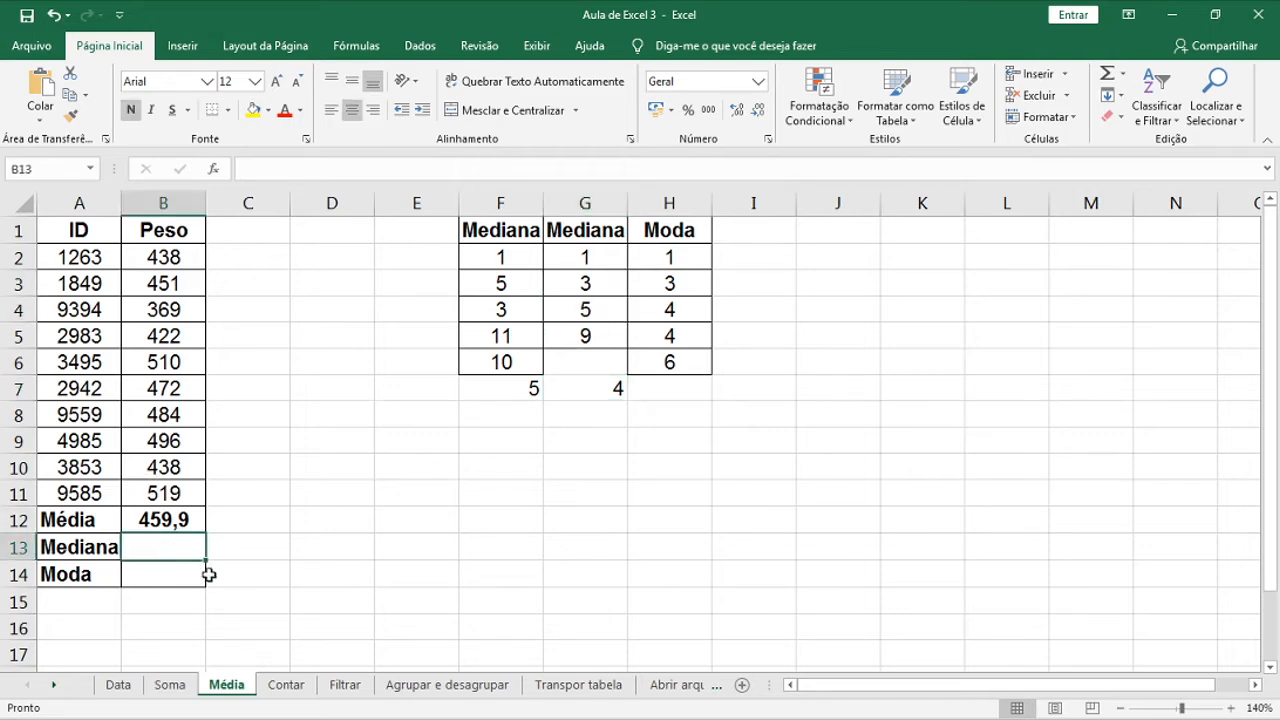
Enter =MED(B2:B11) in B13 for the Peso median, 461,5
type("=med")
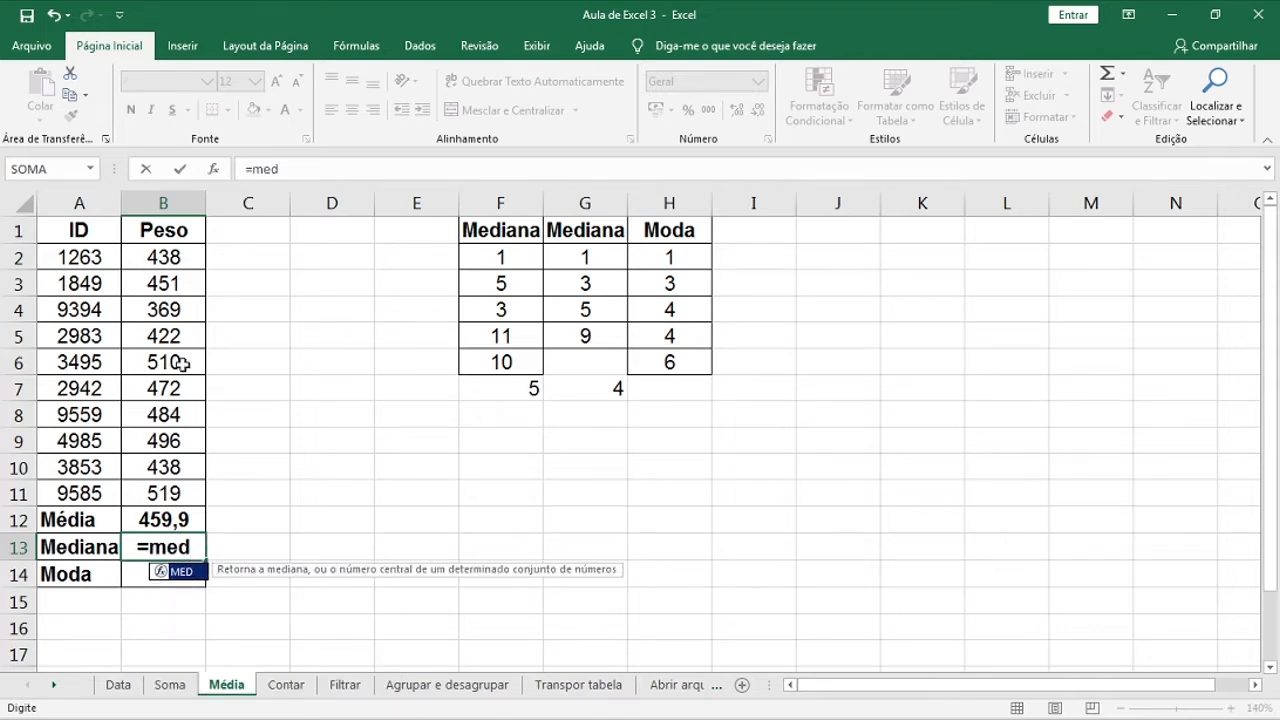
type("(")
left_click_drag(157, 254, 178, 500)
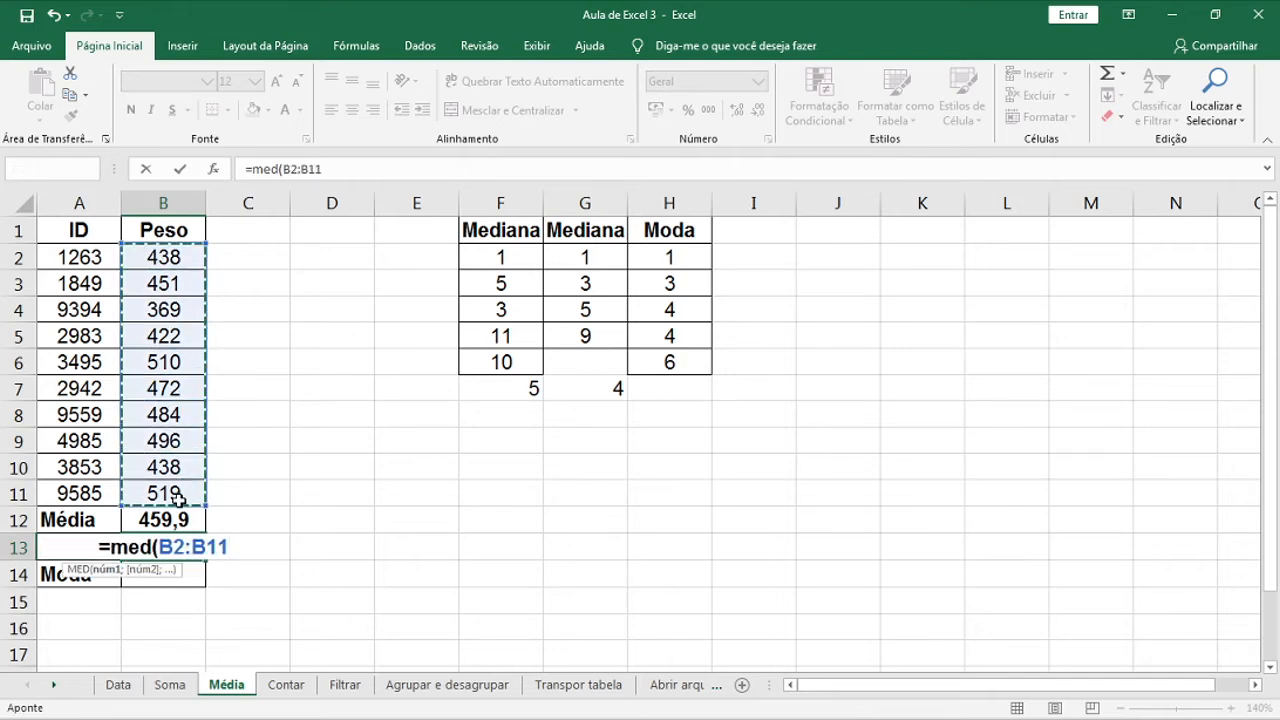
key("Return")
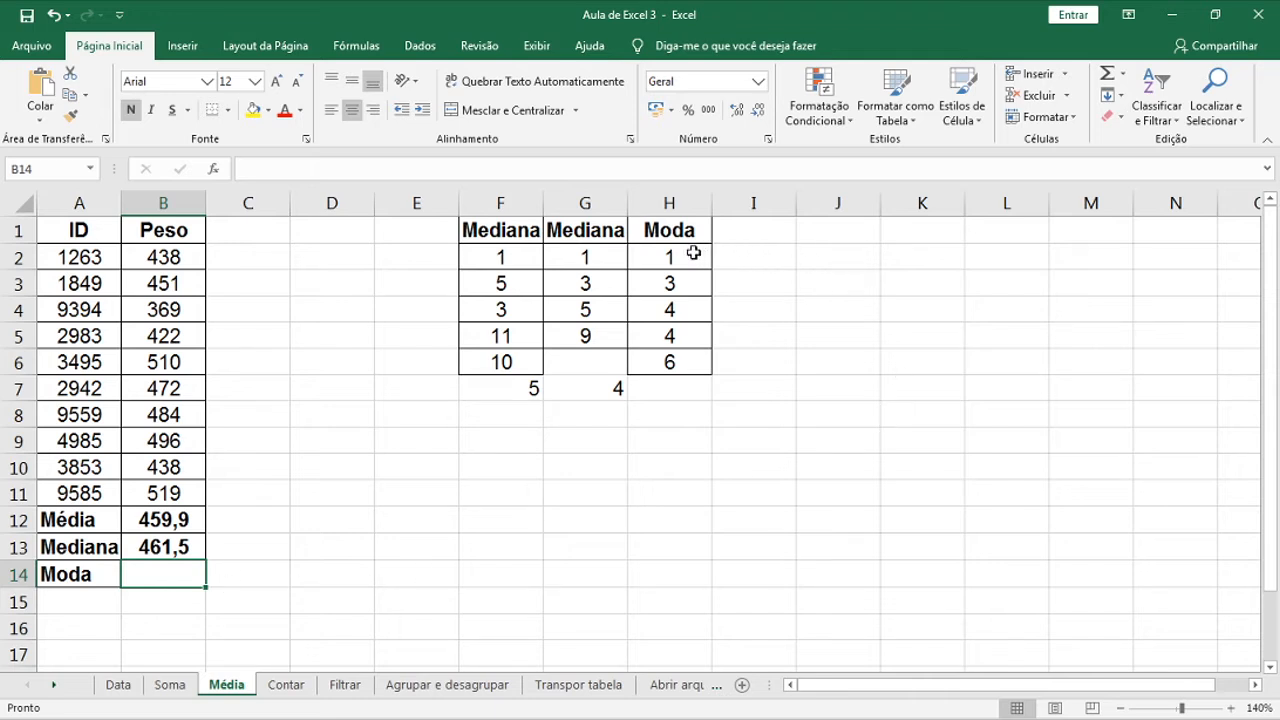
Enter =MODO(H2:H6) in H7 to show the Moda column's mode, 4
left_click_drag(693, 254, 694, 360)
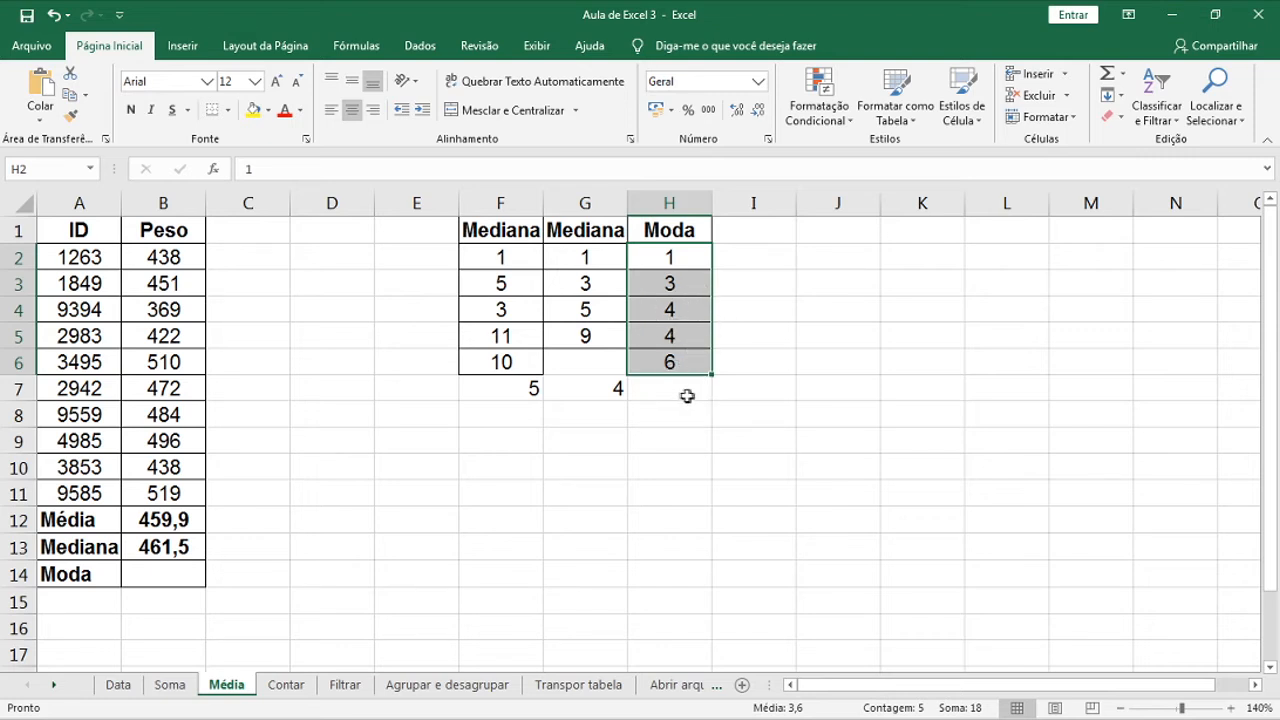
left_click(685, 396)
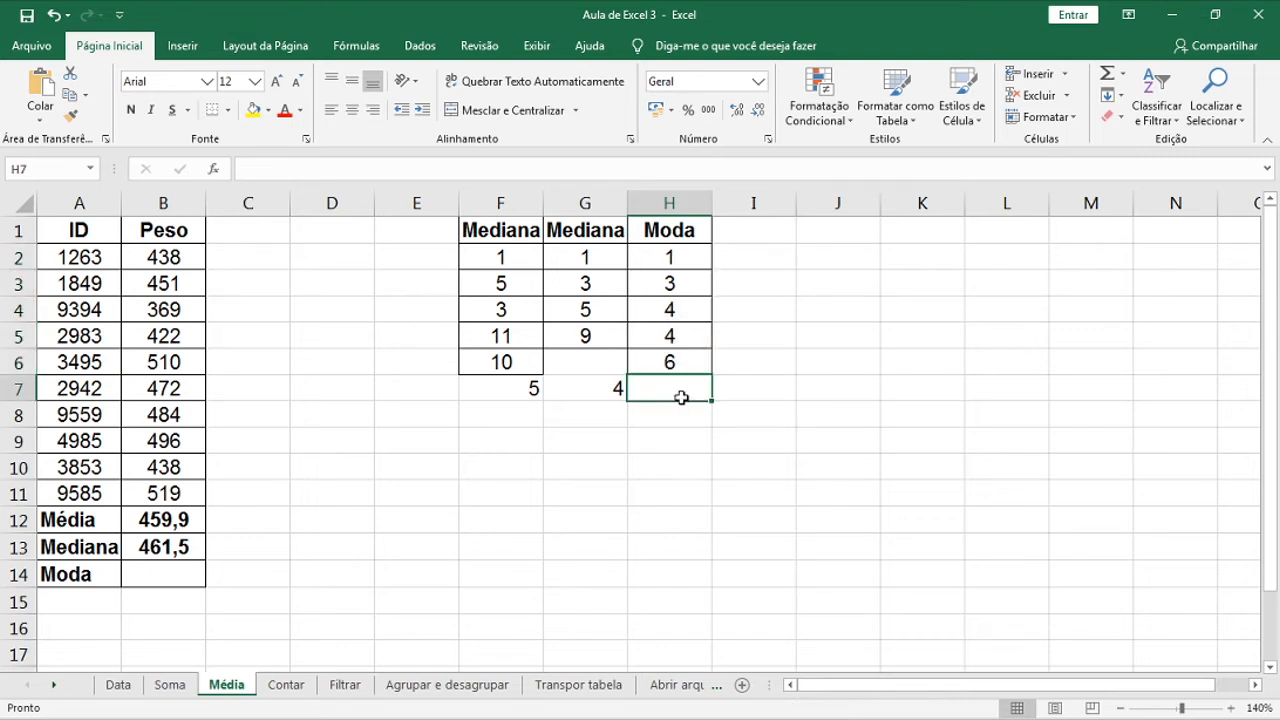
type("=modo")
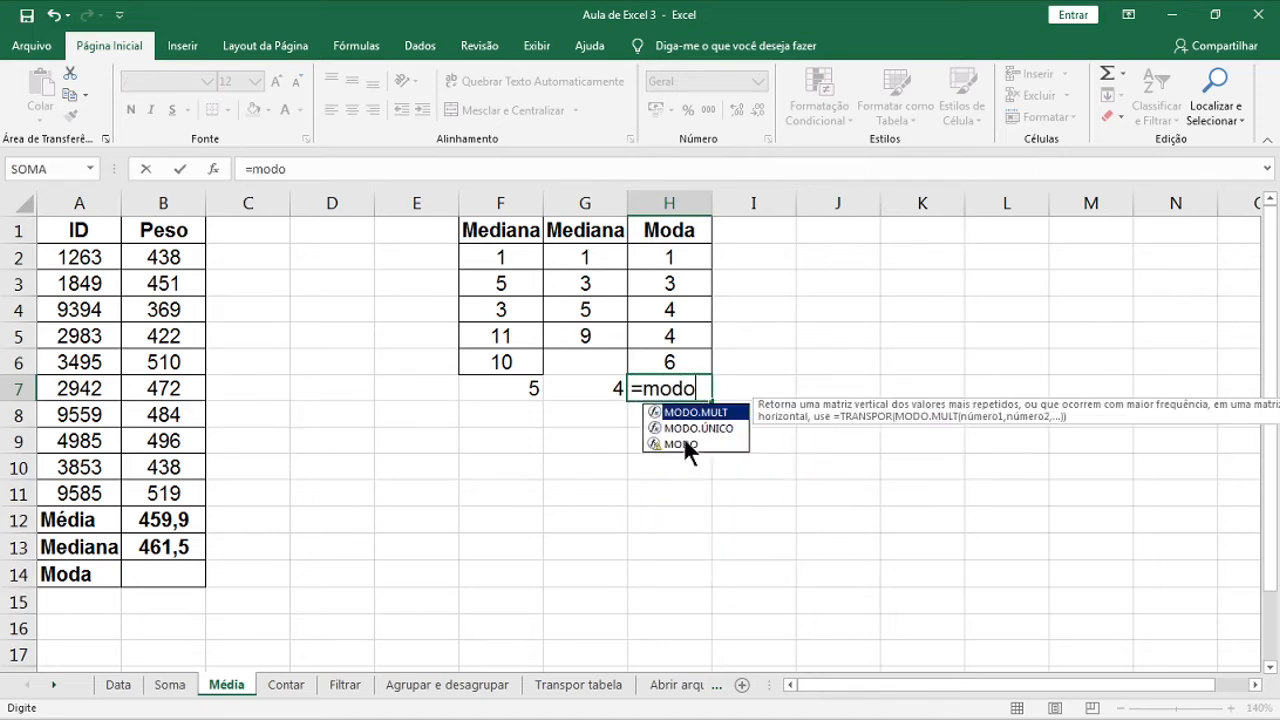
double_click(683, 443)
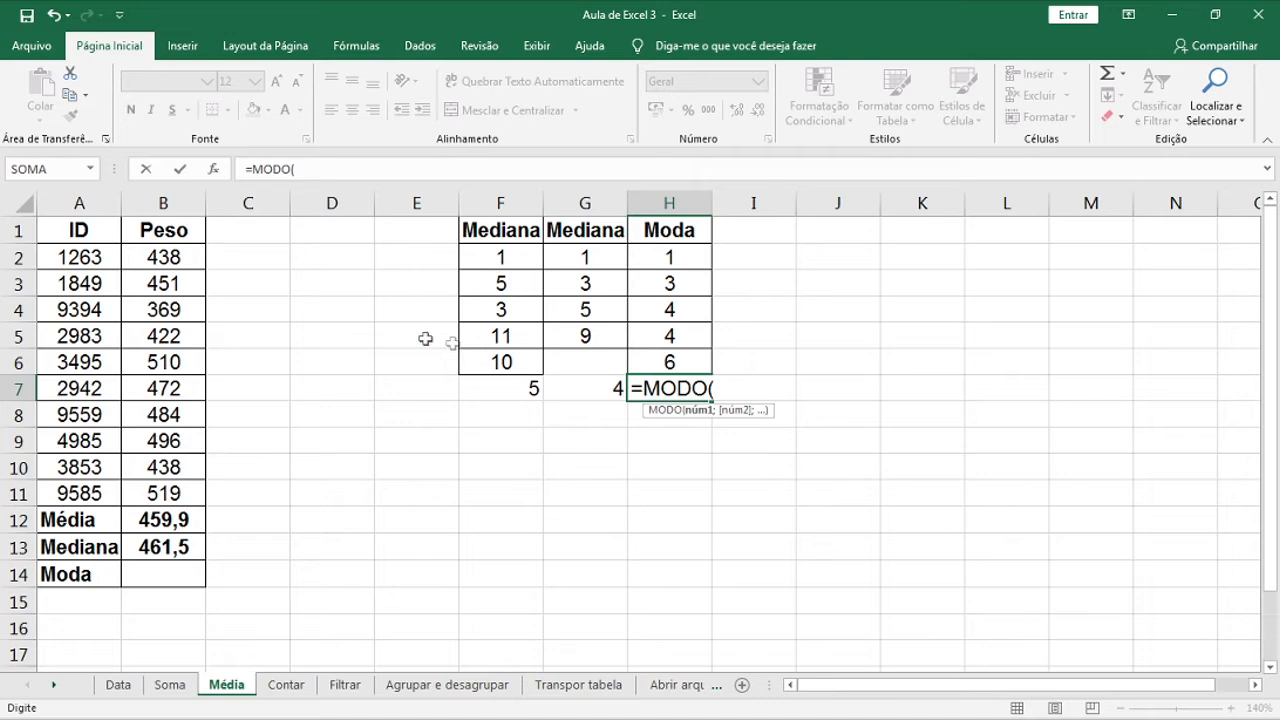
left_click_drag(670, 255, 705, 363)
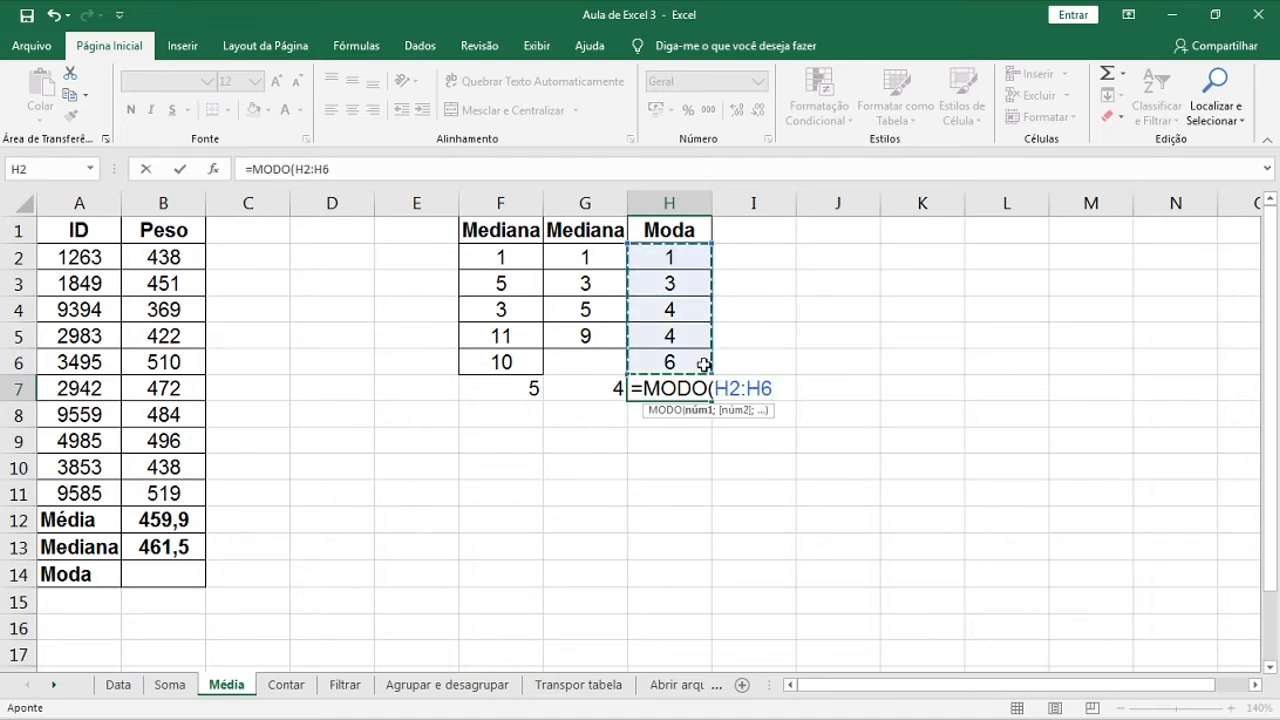
type(")")
key("Return")
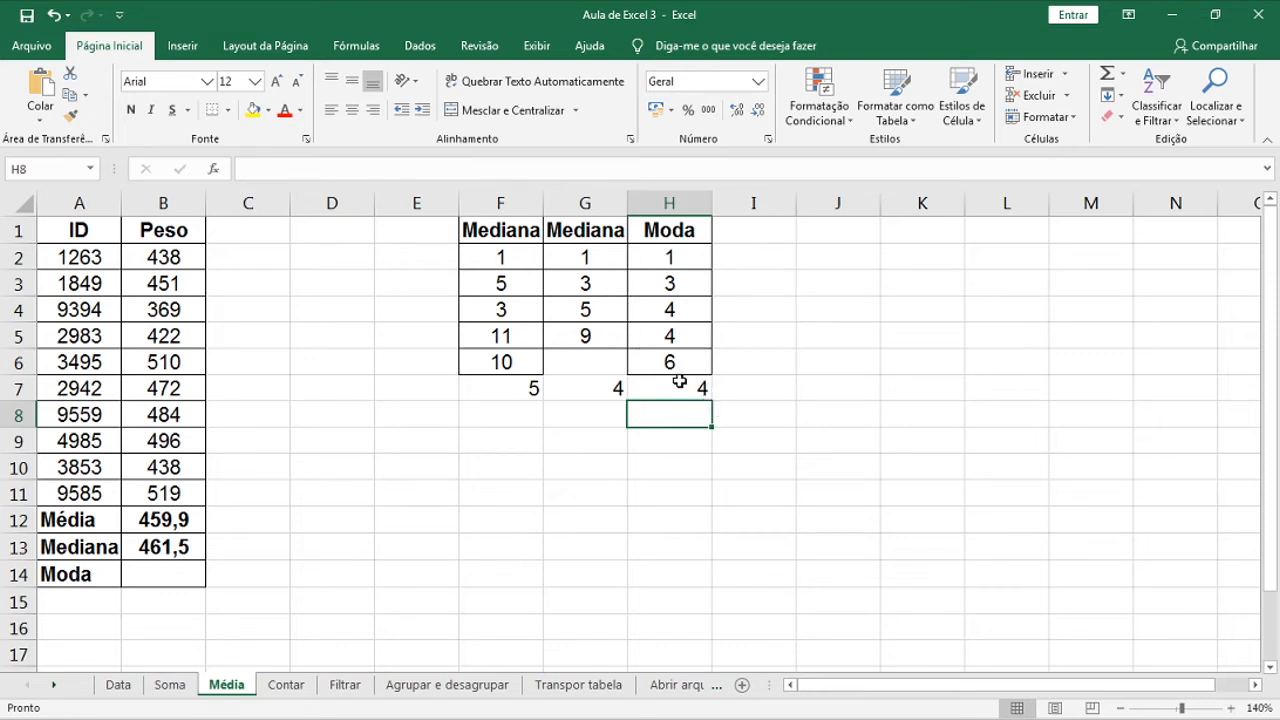
left_click(676, 389)
Enter =MODO(B2:B11) in B14 for the mode of the Peso values
left_click(164, 572)
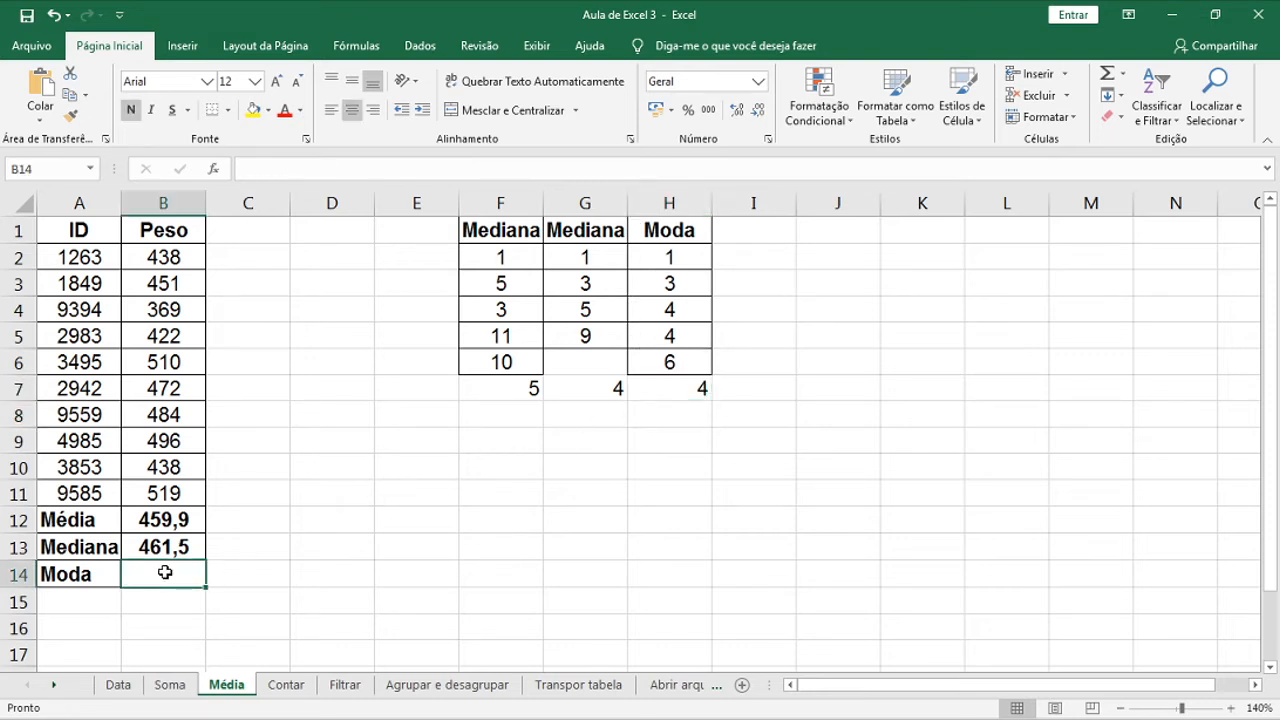
type("=modo")
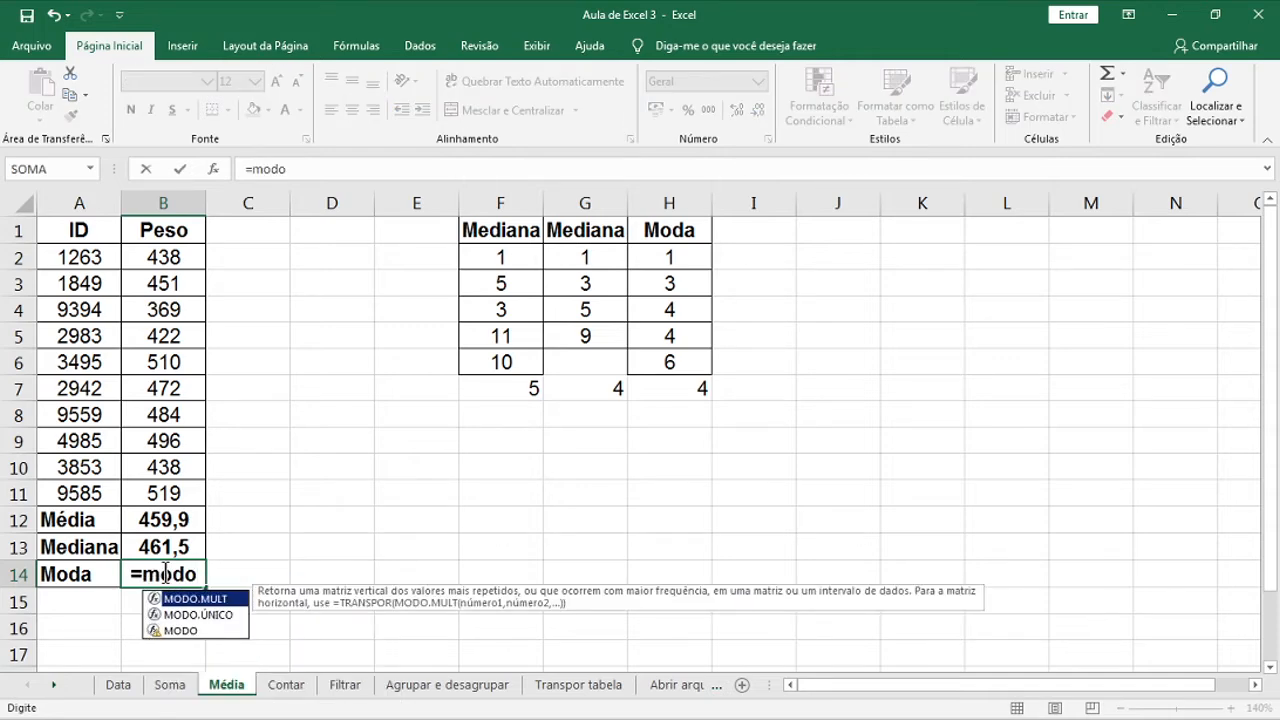
type("(")
left_click_drag(163, 257, 155, 496)
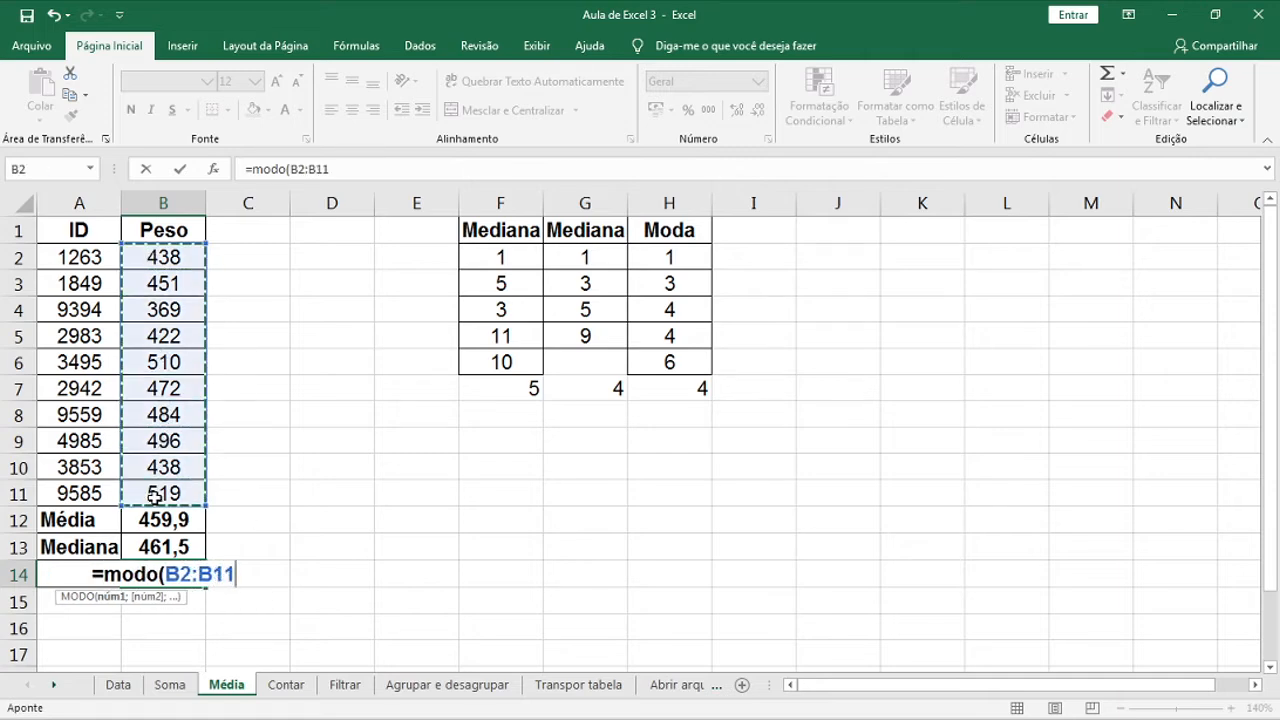
key("Return")
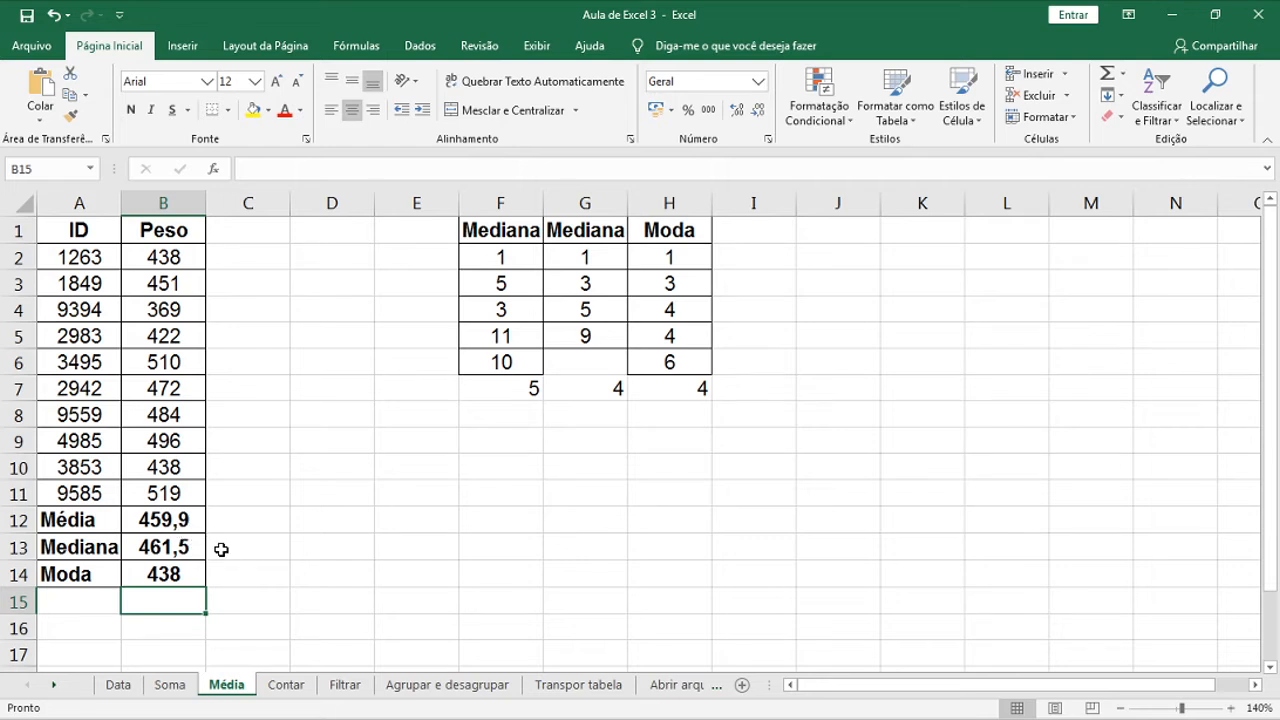
Change the first Peso value in B2 to 120 so the results recalculate
left_click(171, 259)
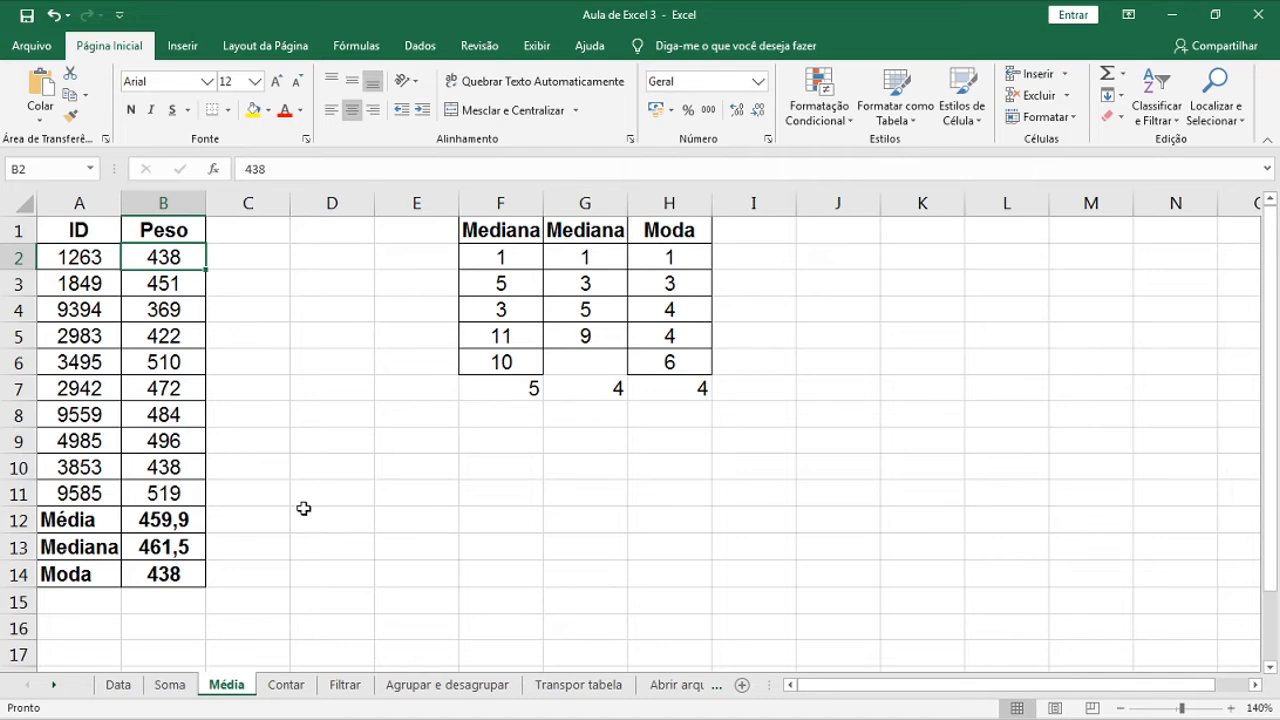
type("120")
key("Return")
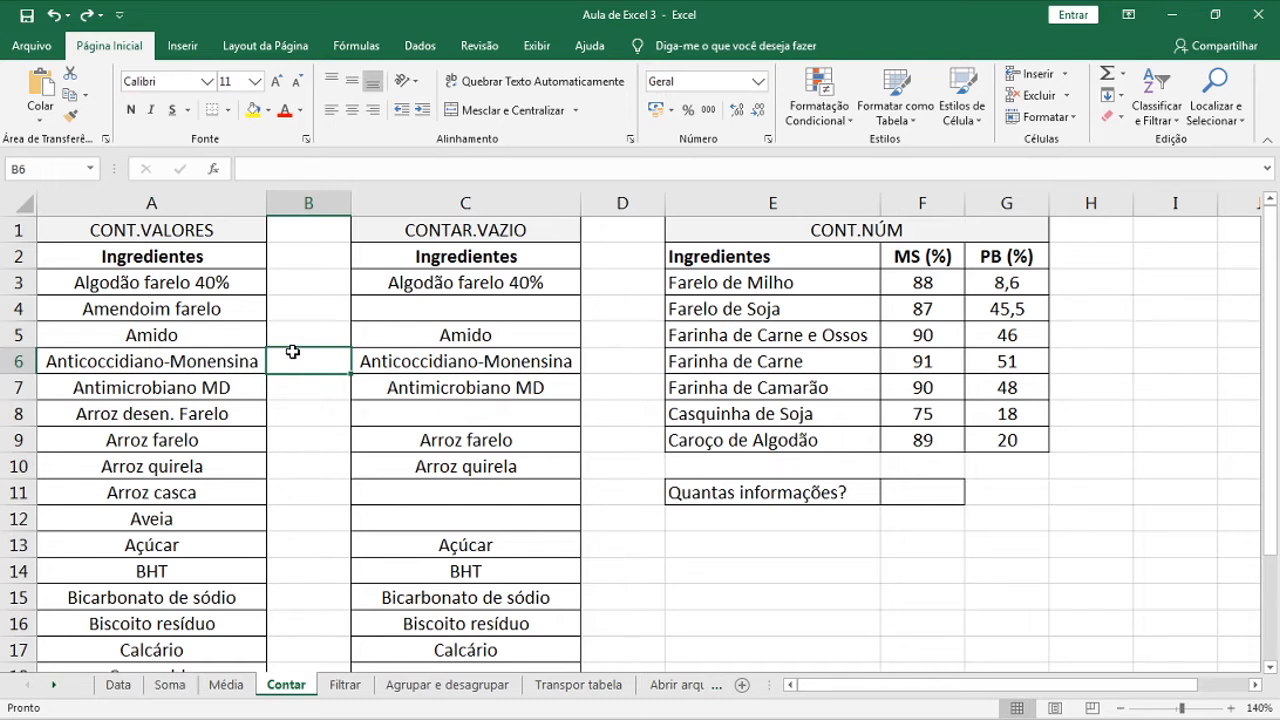
Enter =CONT.VALORES(A3:A21) in A22 to count the filled ingredient cells (19)
scroll(292, 352, "down", 4)
left_click(193, 472)
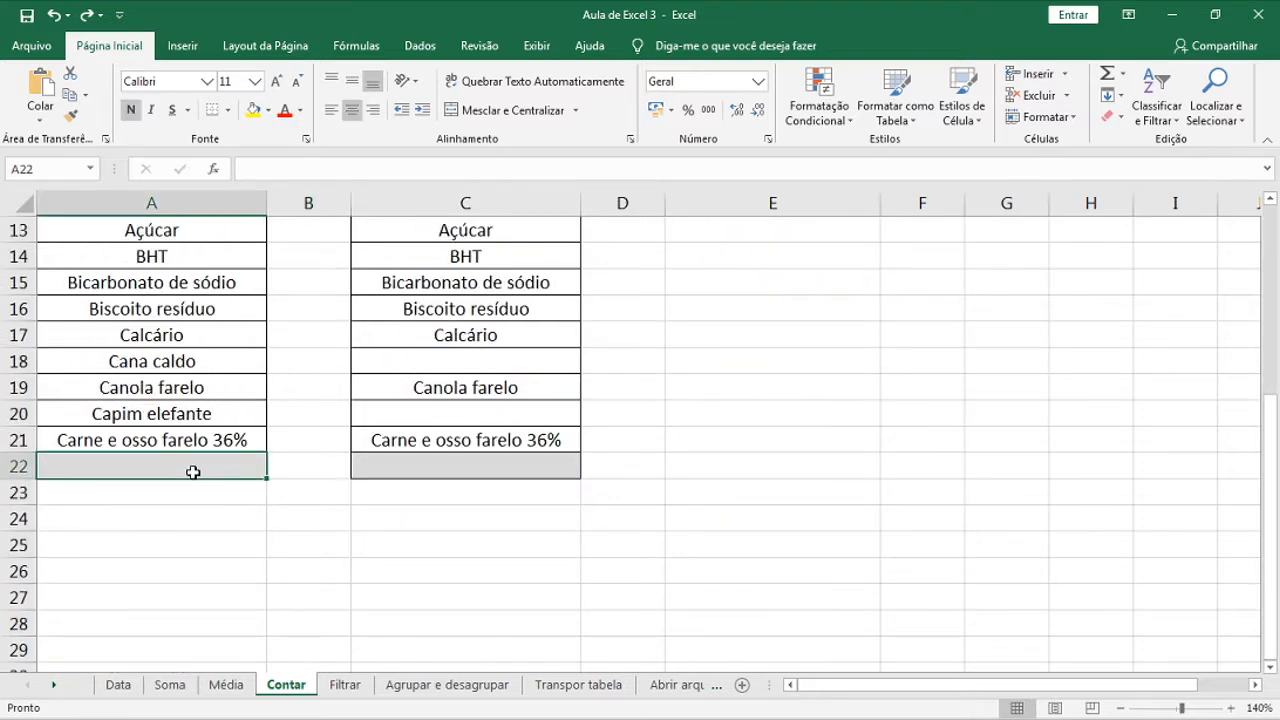
type("=cont")
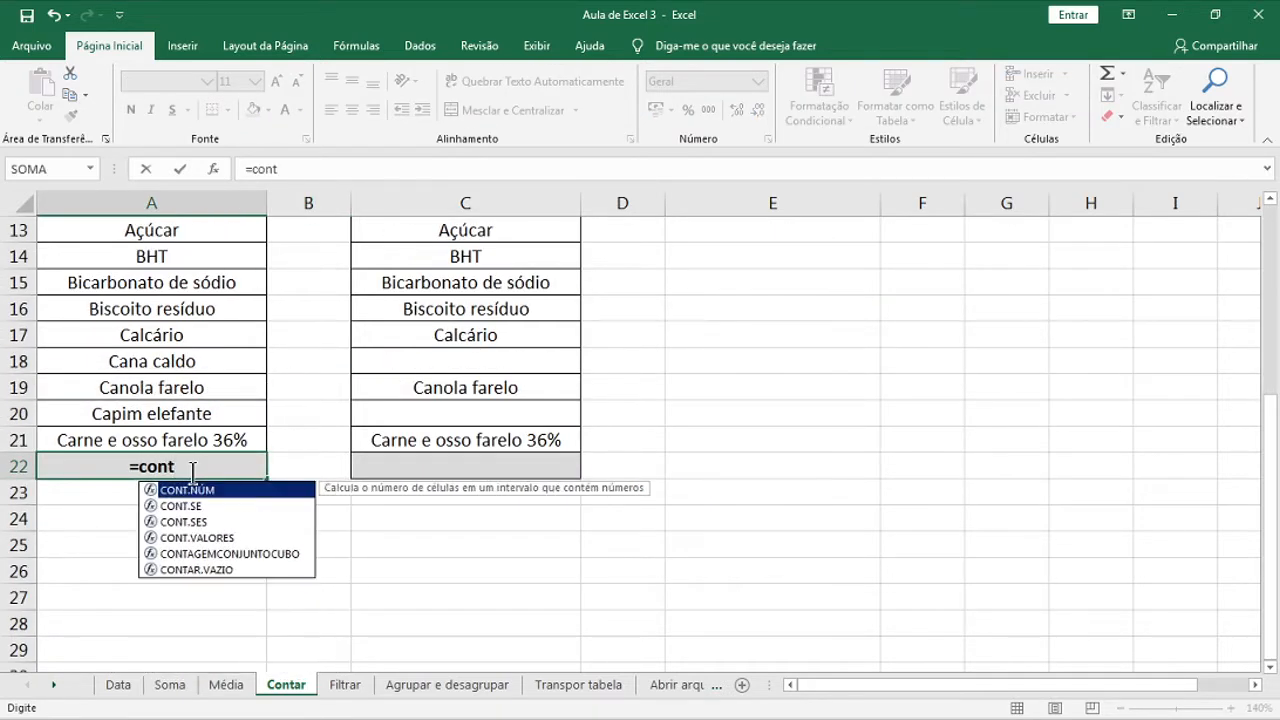
type(".va")
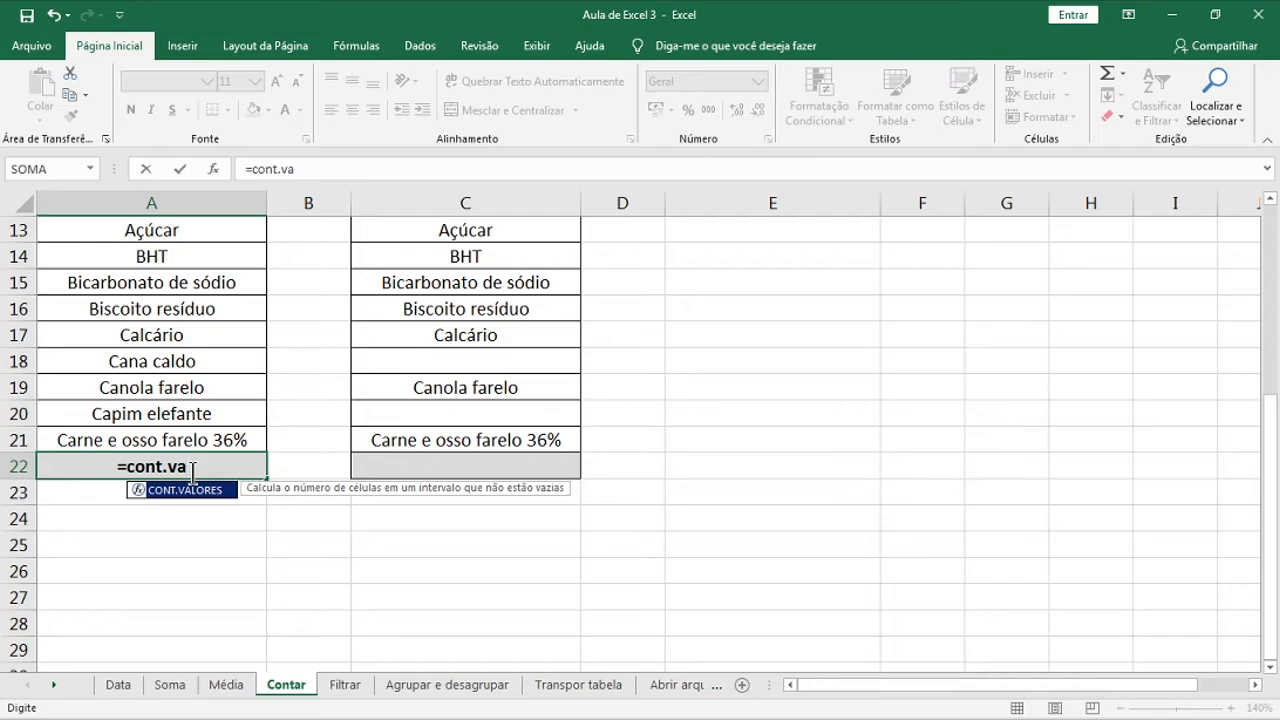
double_click(188, 490)
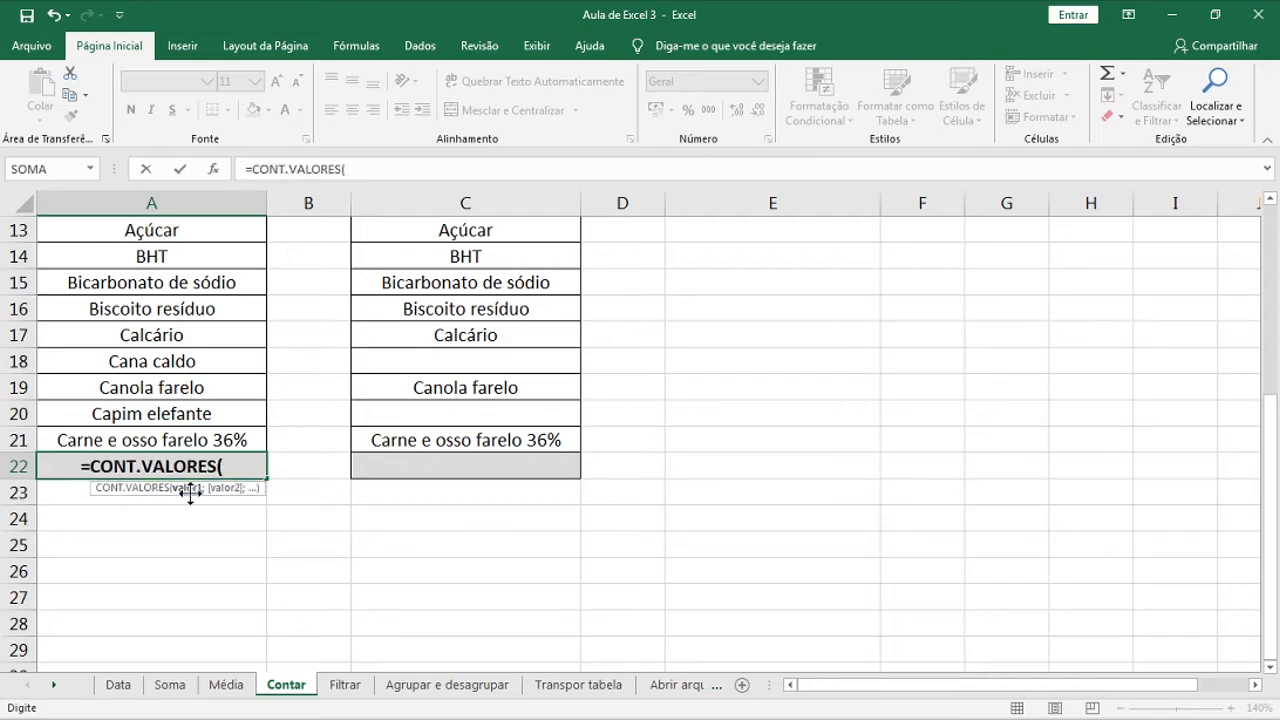
scroll(190, 490, "up", 4)
left_click_drag(190, 282, 213, 623)
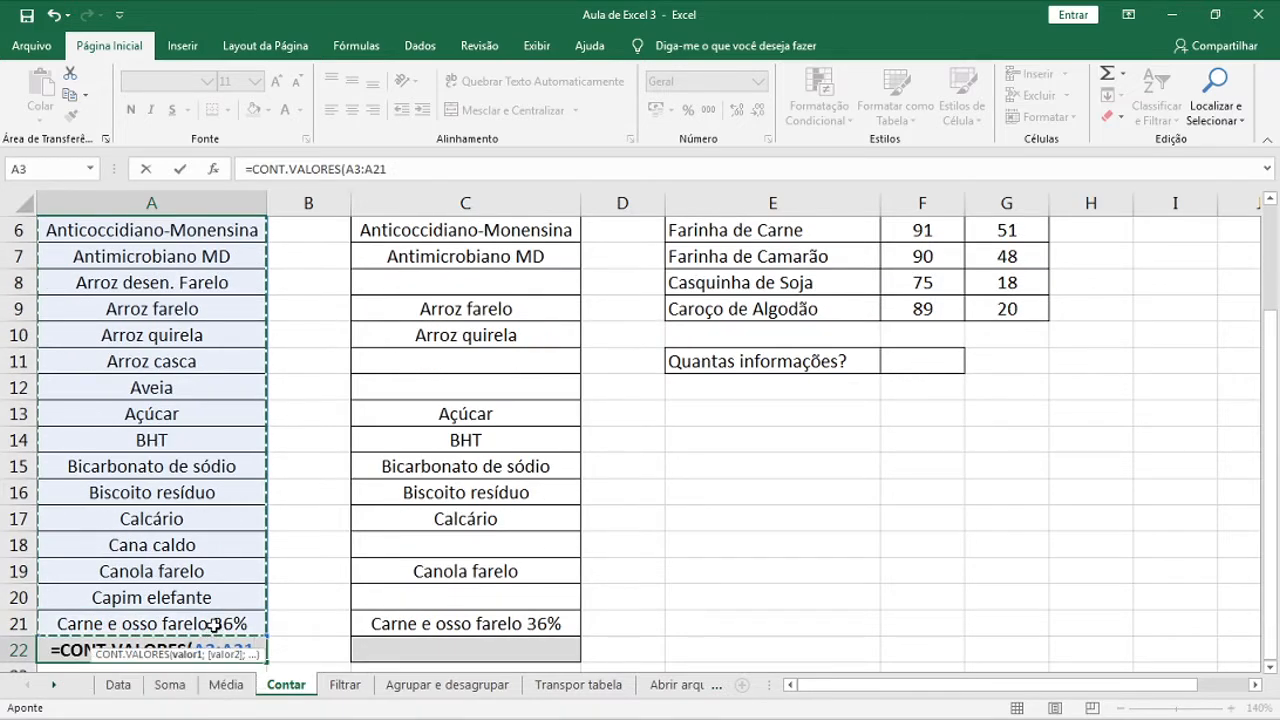
key("Return")
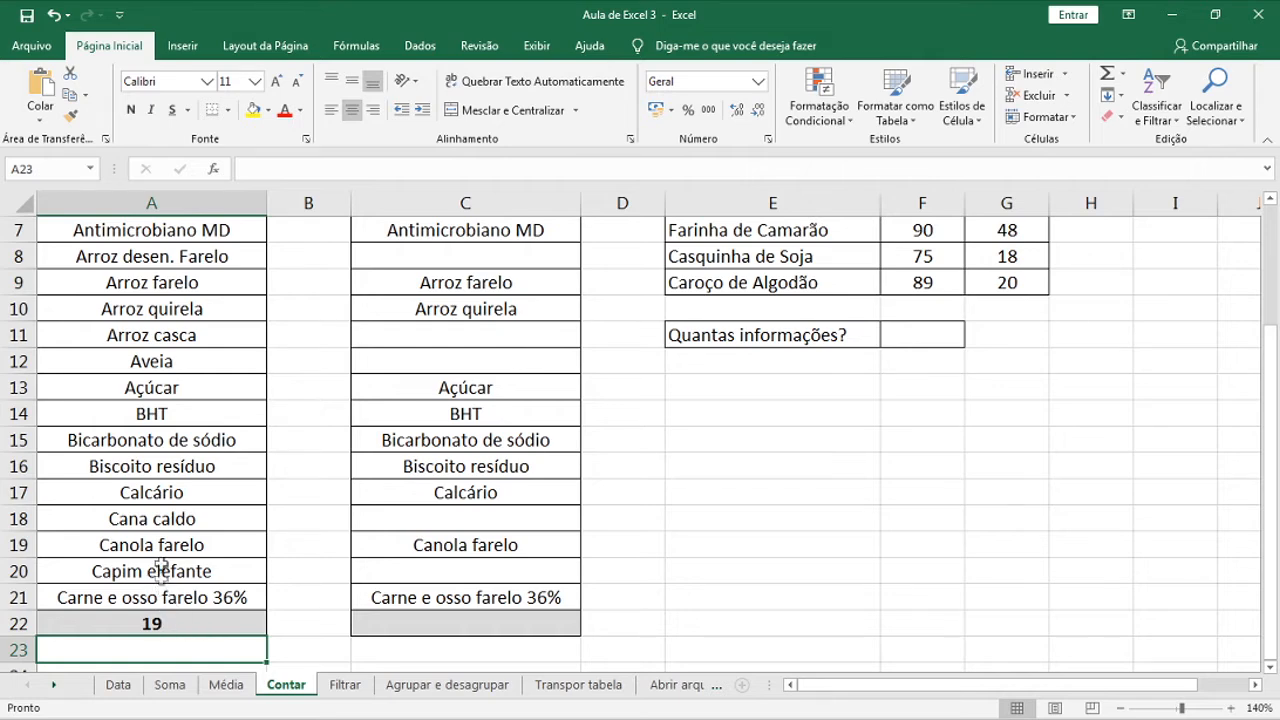
Delete BHT from A14 so the count drops to 18
left_click(192, 413)
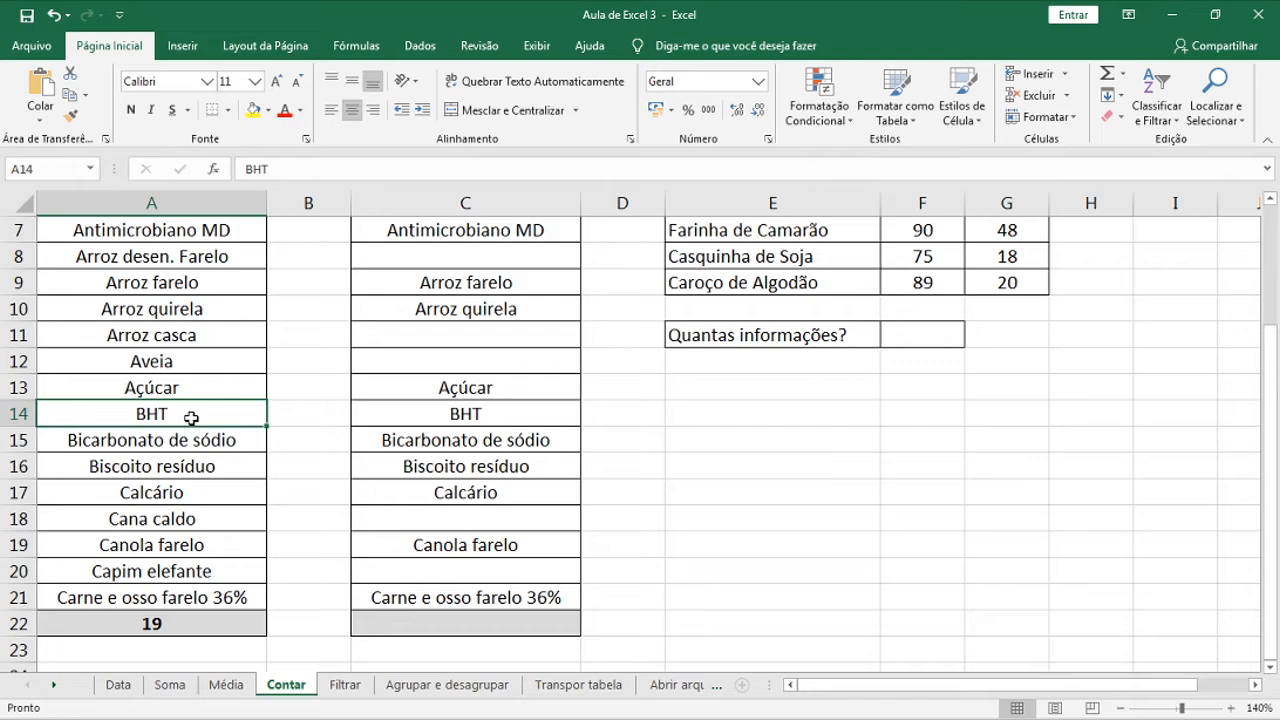
key("Delete")
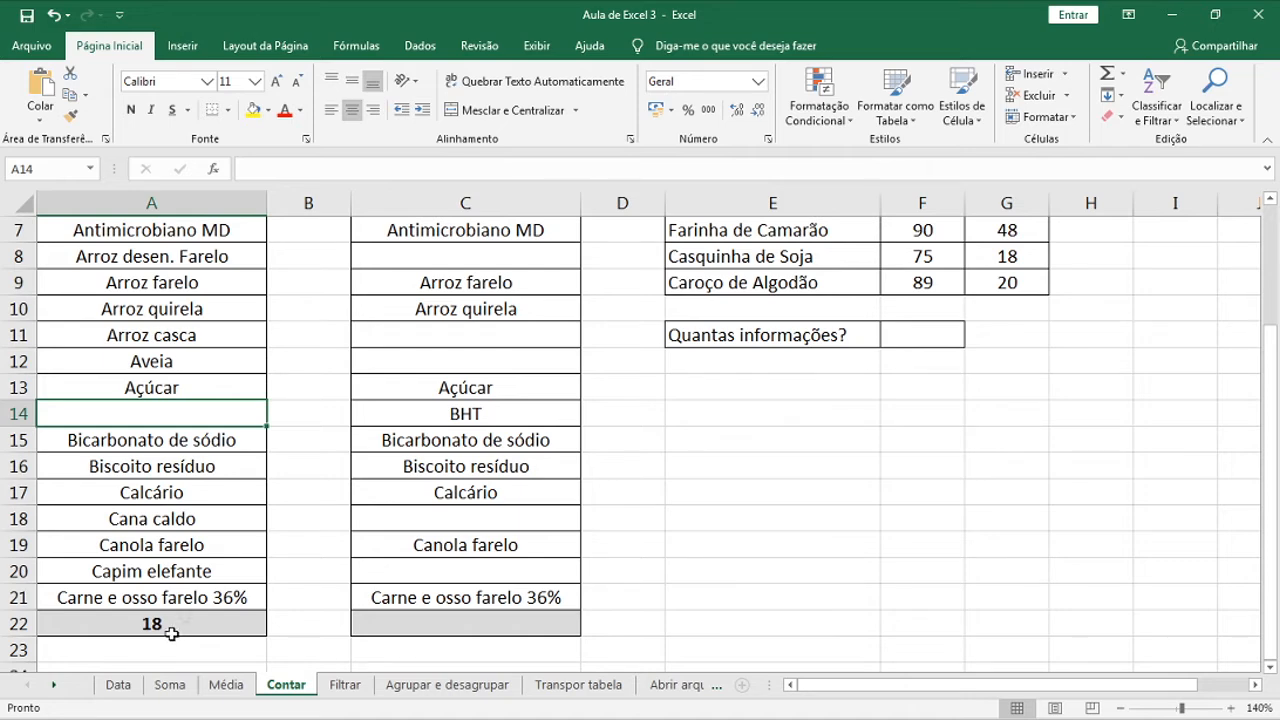
scroll(170, 447, "up", 2)
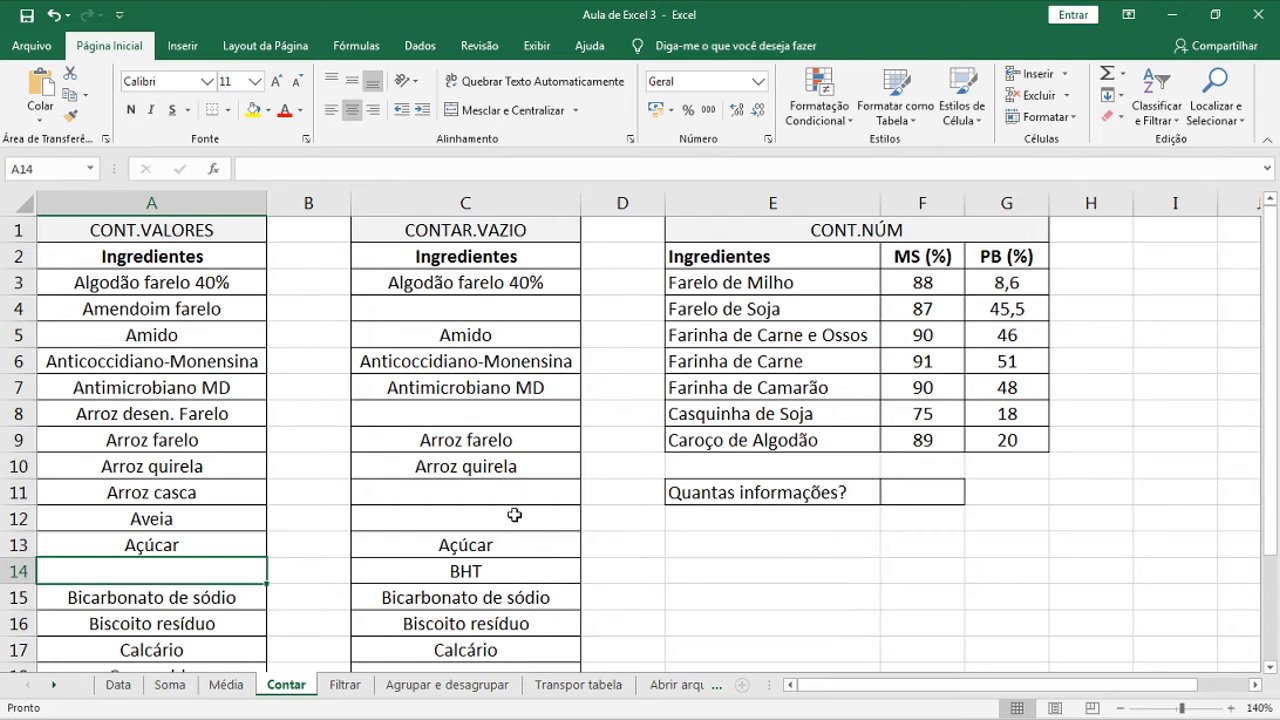
Enter =CONTAR.VAZIO(C3:C21) in C22 to count the blank ingredient cells, showing 6
scroll(513, 515, "down", 4)
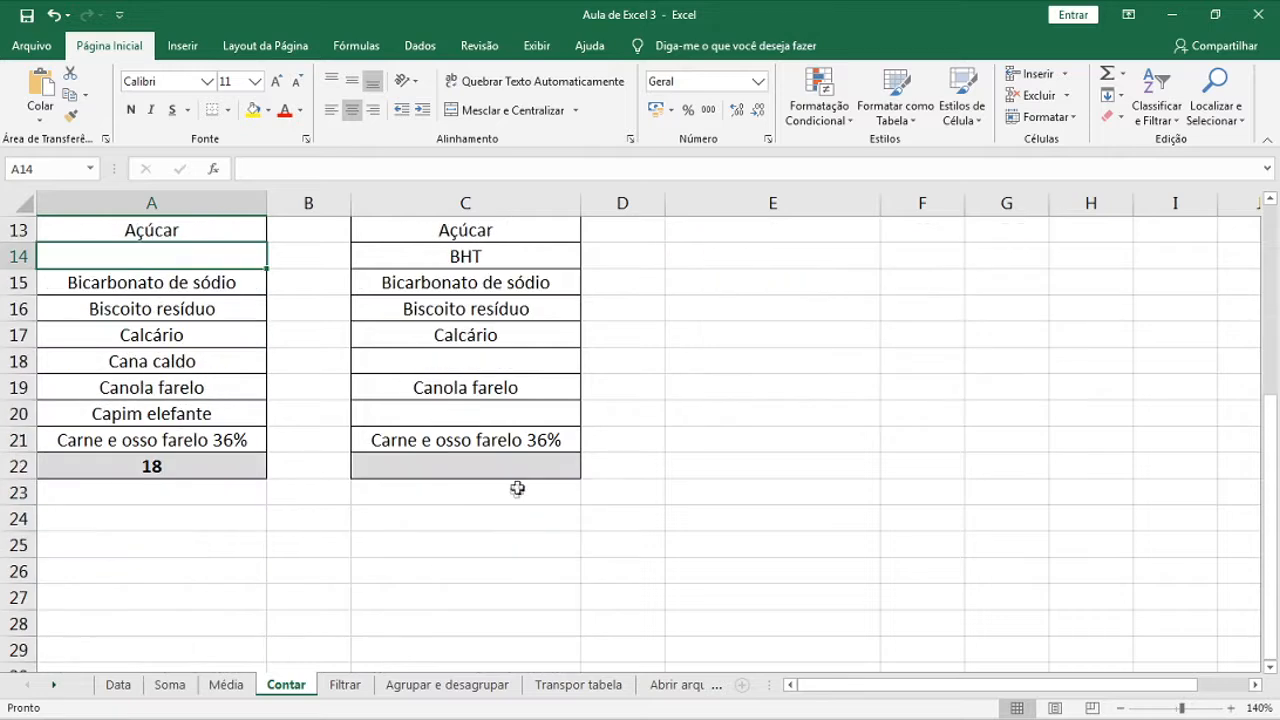
left_click(527, 471)
type("=cont")
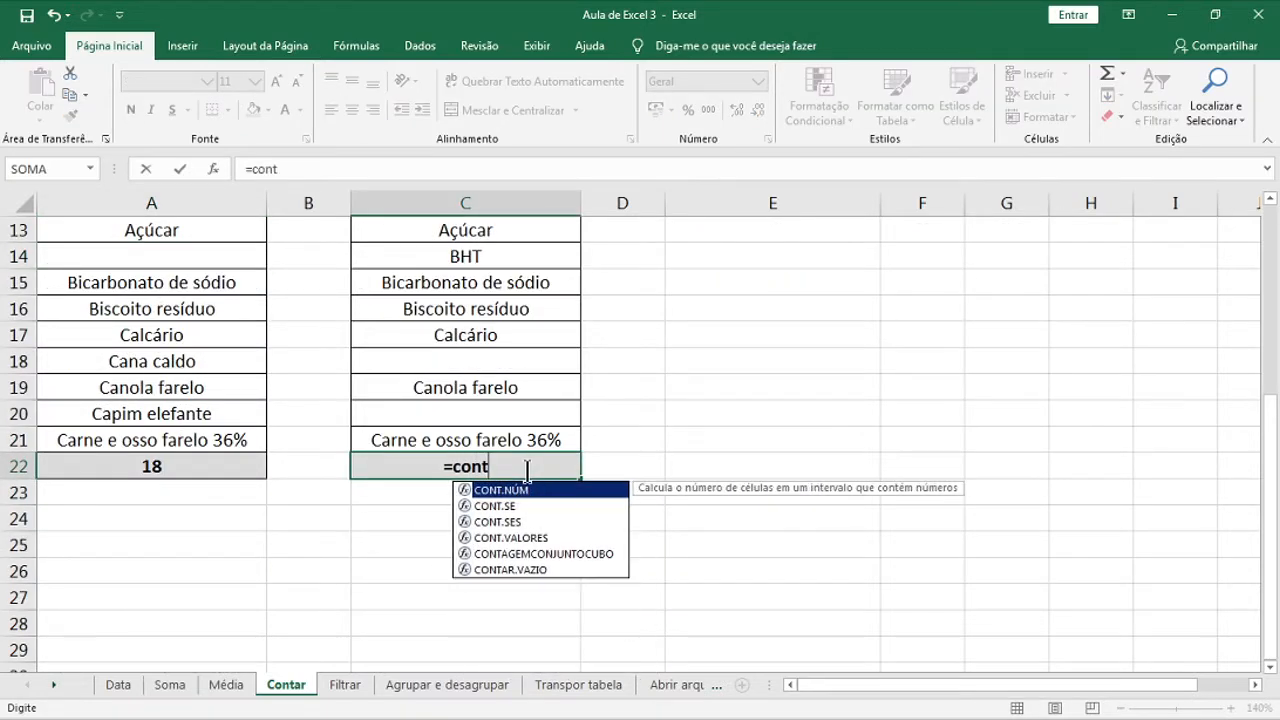
type("ar")
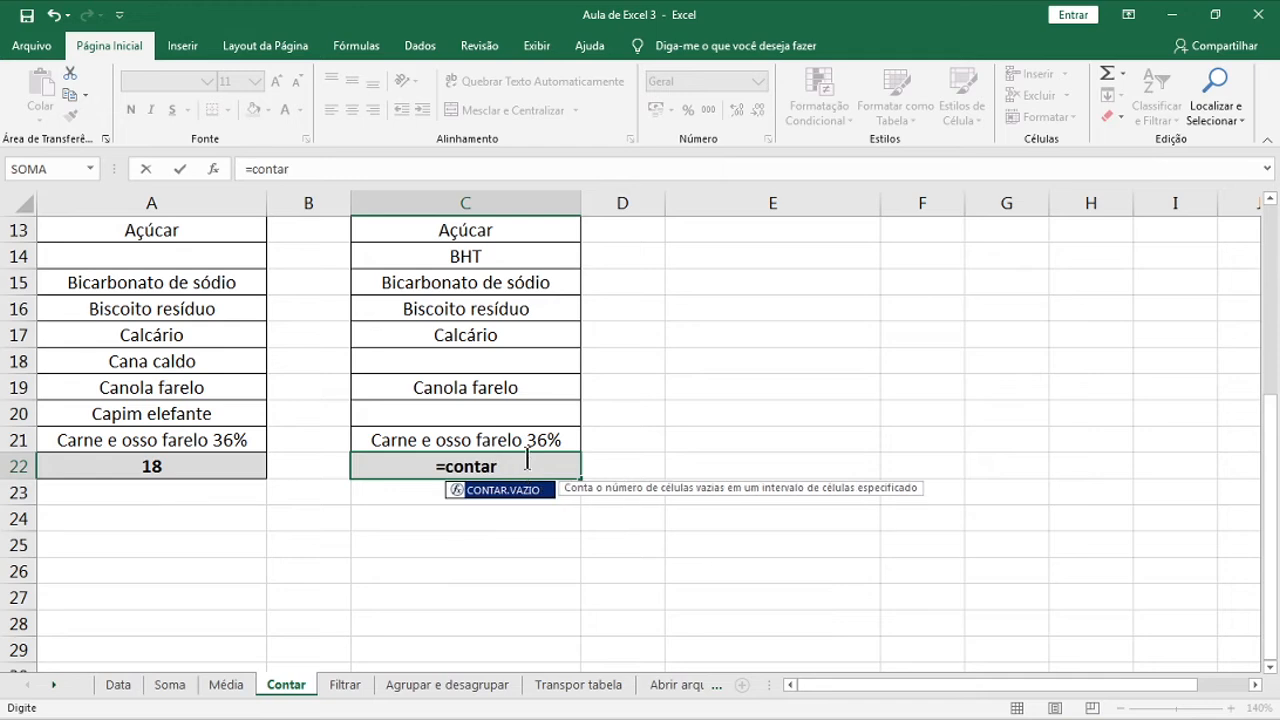
double_click(550, 489)
left_click_drag(548, 444, 517, 277)
key("Return")
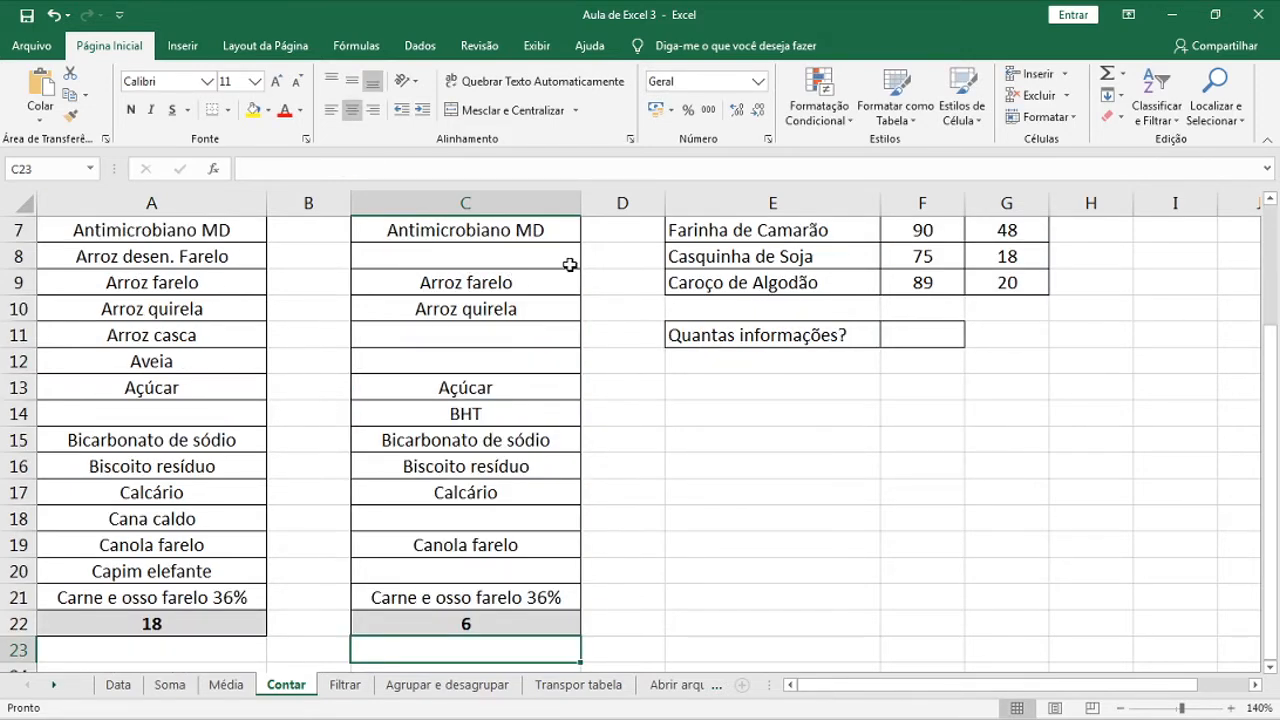
scroll(770, 415, "up", 2)
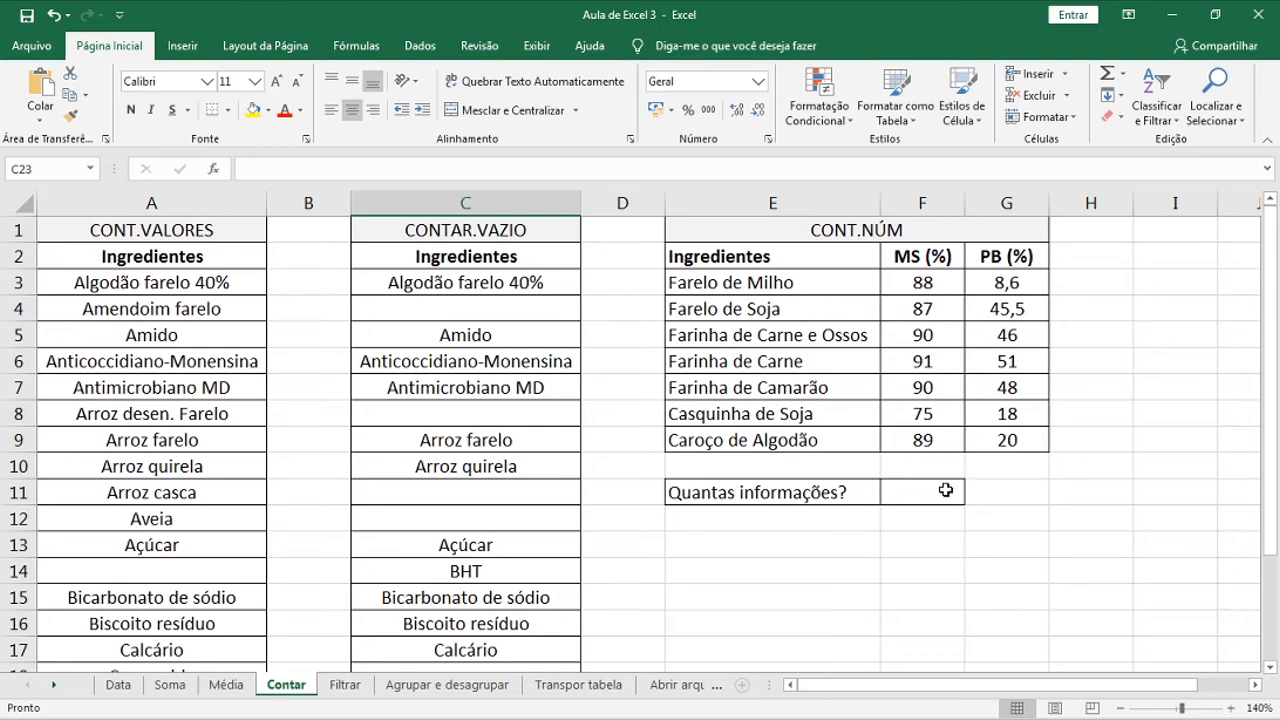
Enter =CONT.NÚM(E3:G9) in F11 to count the table's numeric cells, giving 14
left_click(945, 490)
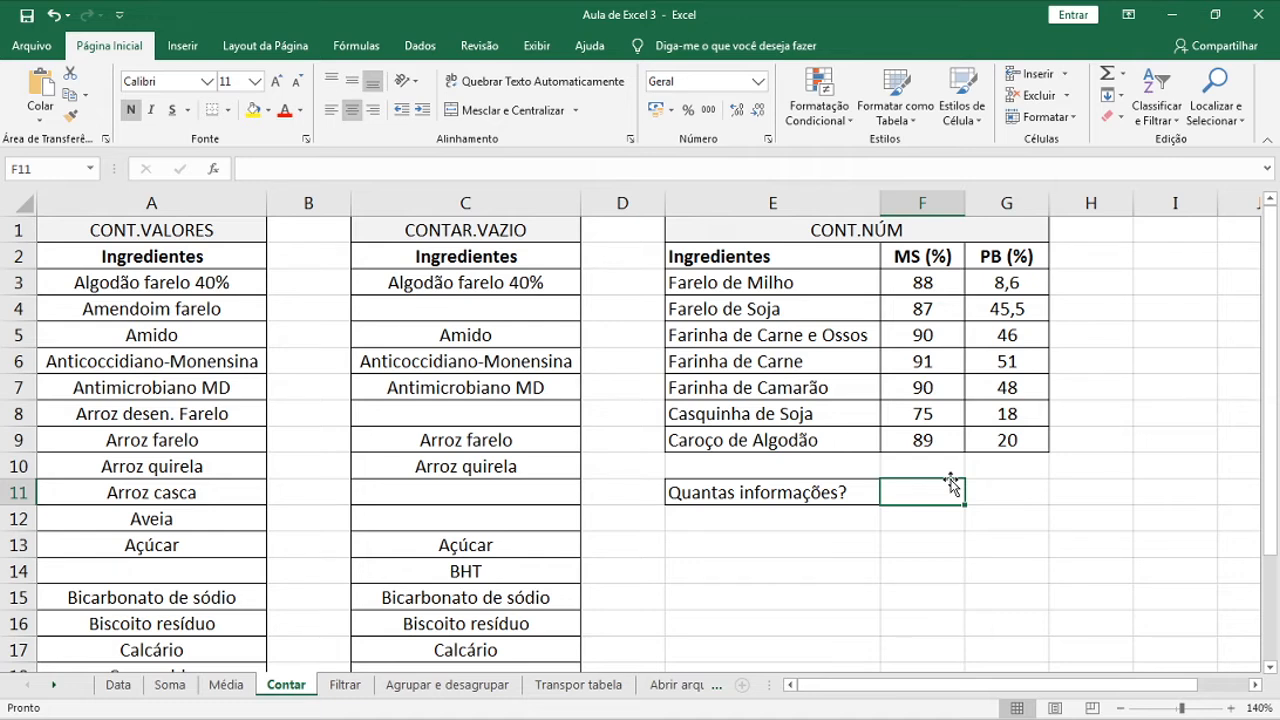
type("=cont.")
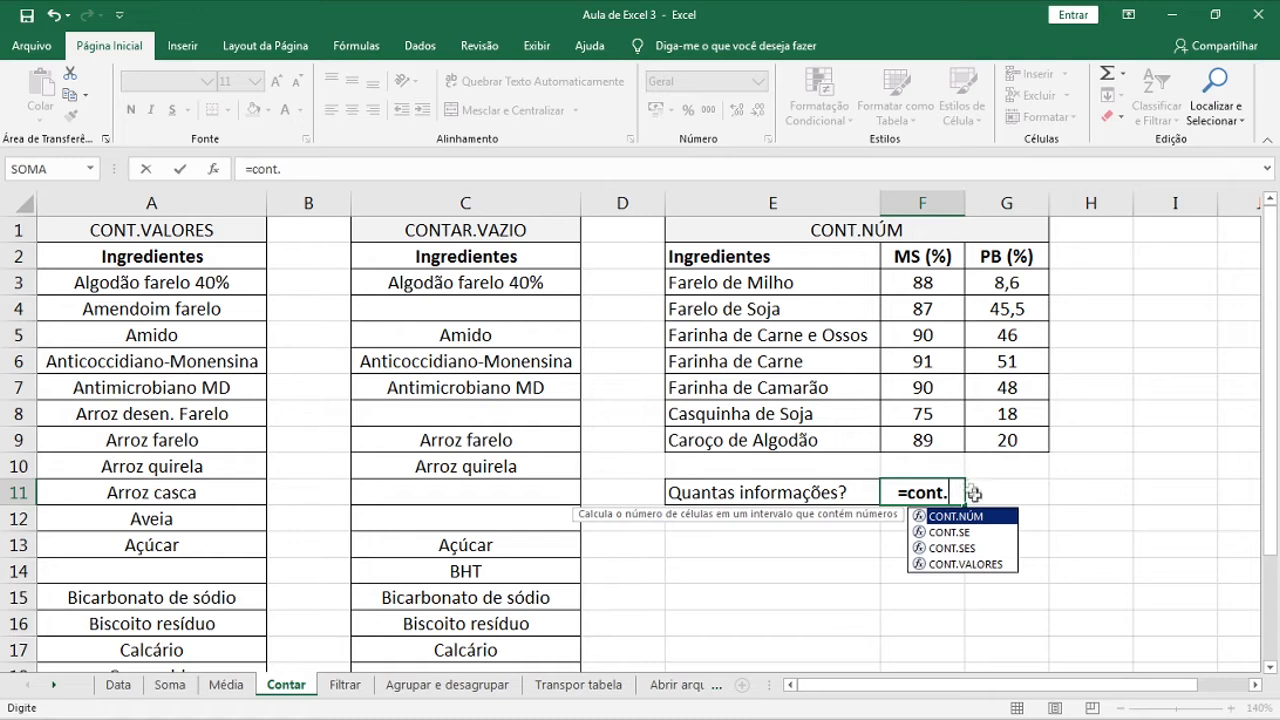
double_click(977, 515)
left_click_drag(732, 280, 1025, 448)
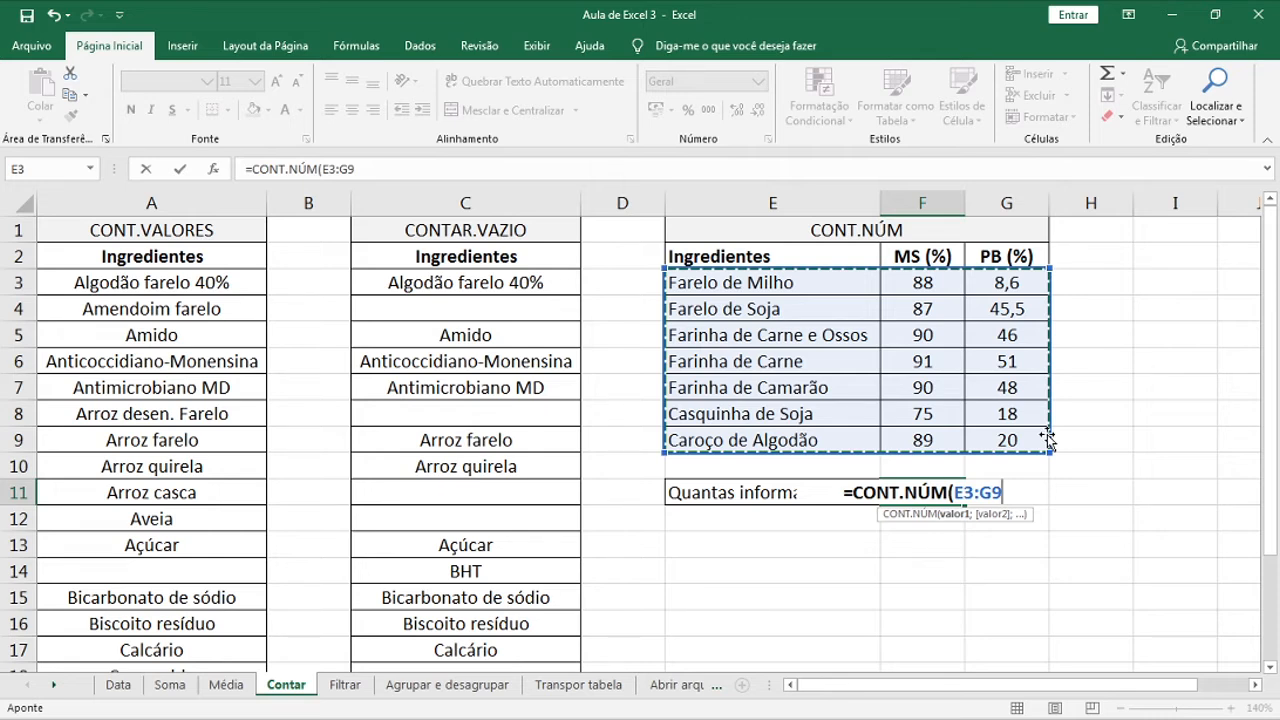
key("Return")
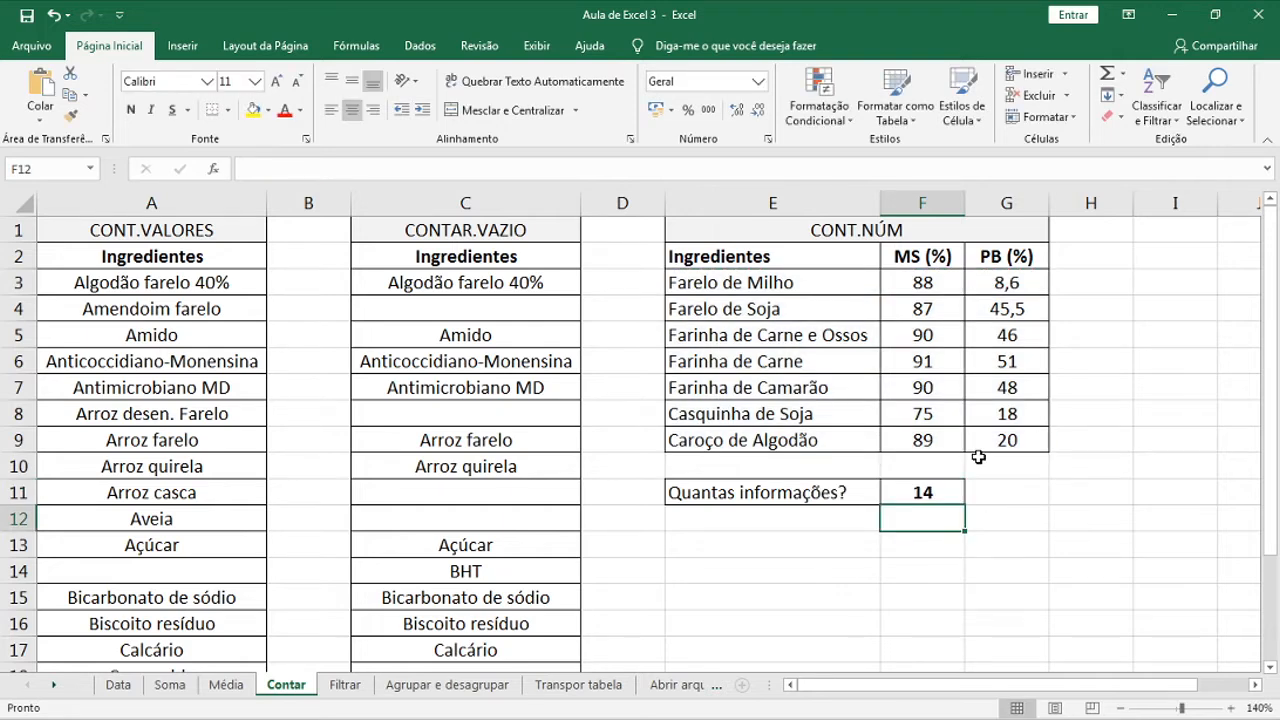
Verify the count of 14 on F3:G9 in the status bar, then go to the Filtrar sheet
left_click_drag(928, 284, 1012, 440)
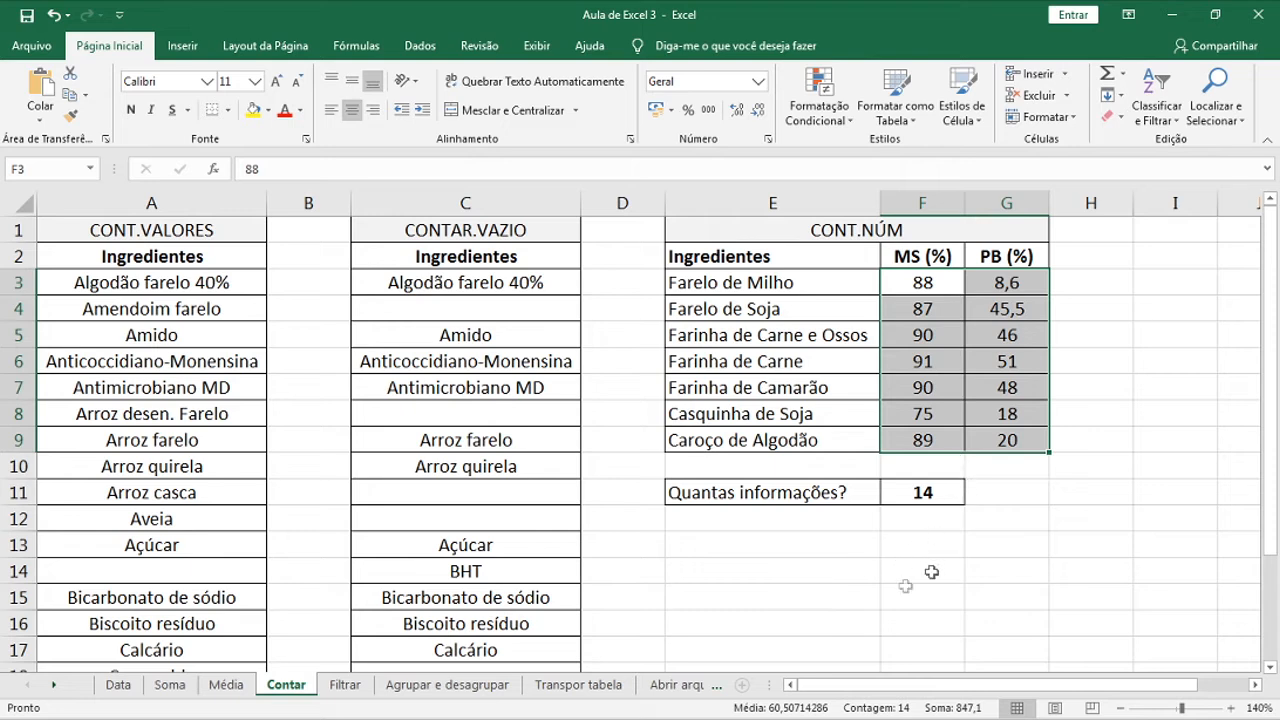
left_click(772, 519)
left_click(345, 685)
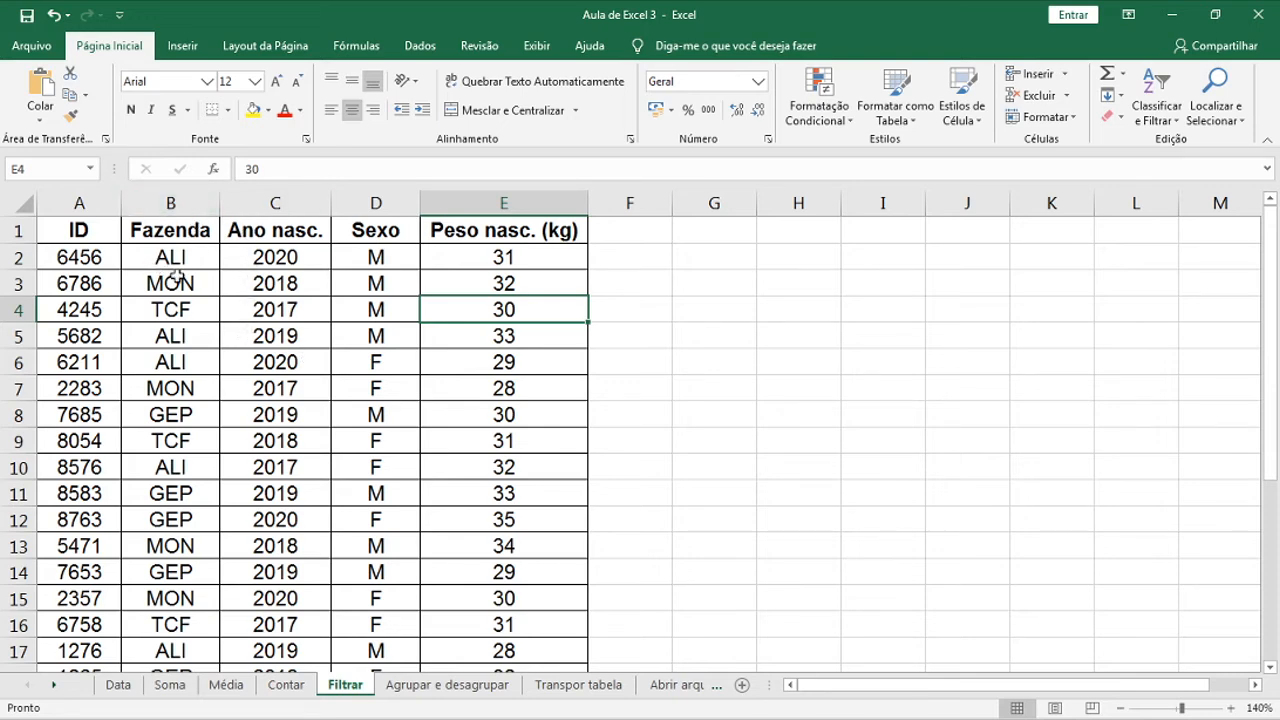
Turn on header filters for the animal table and show only the ALI farm under Fazenda
left_click(280, 328)
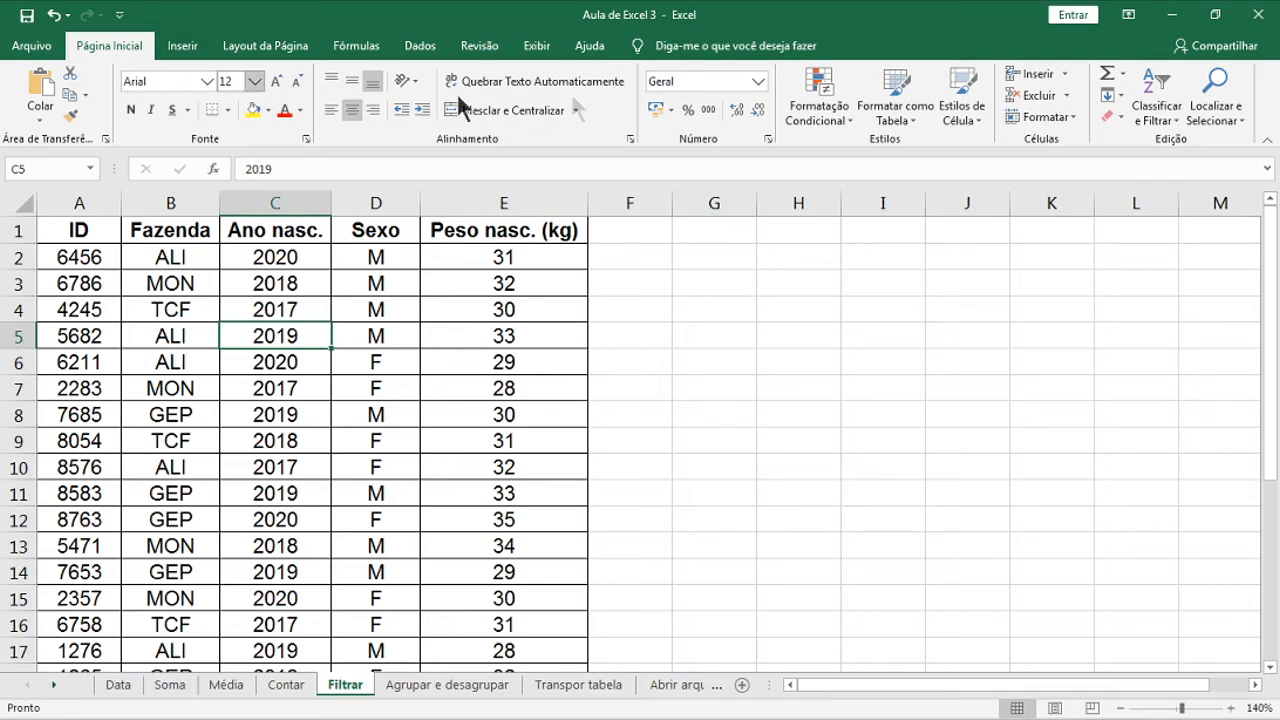
left_click(1160, 120)
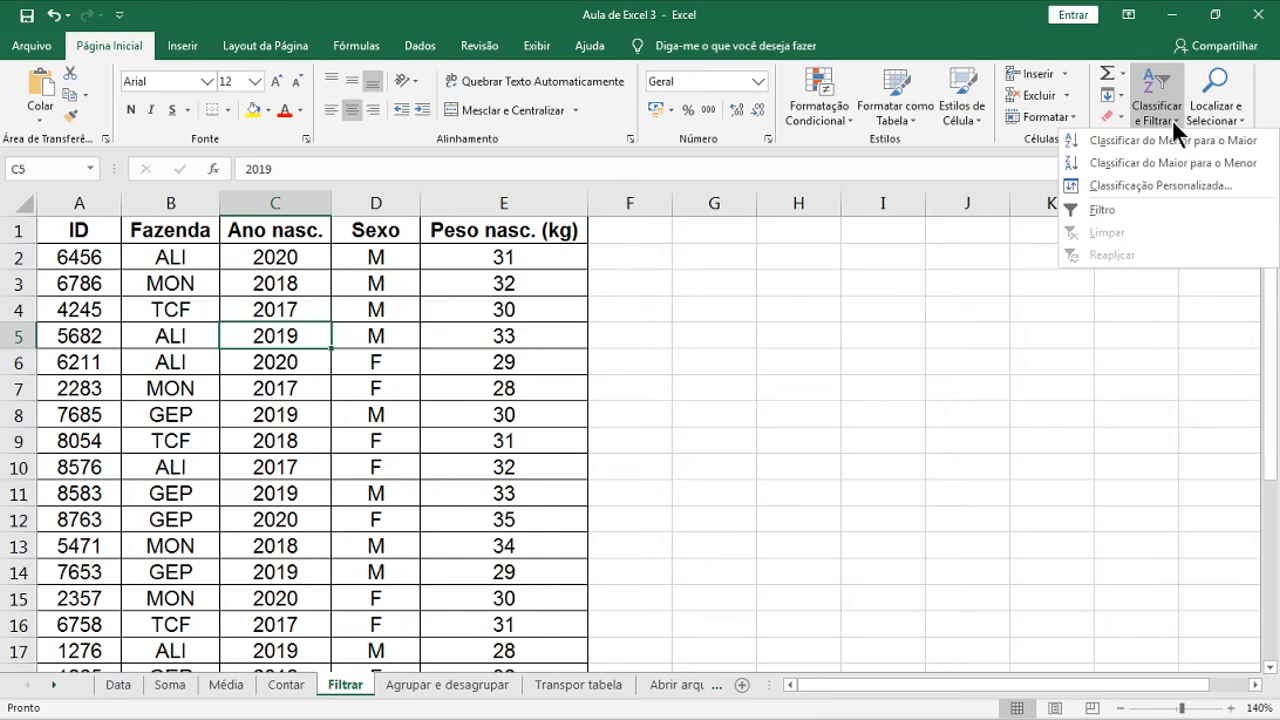
left_click(1150, 209)
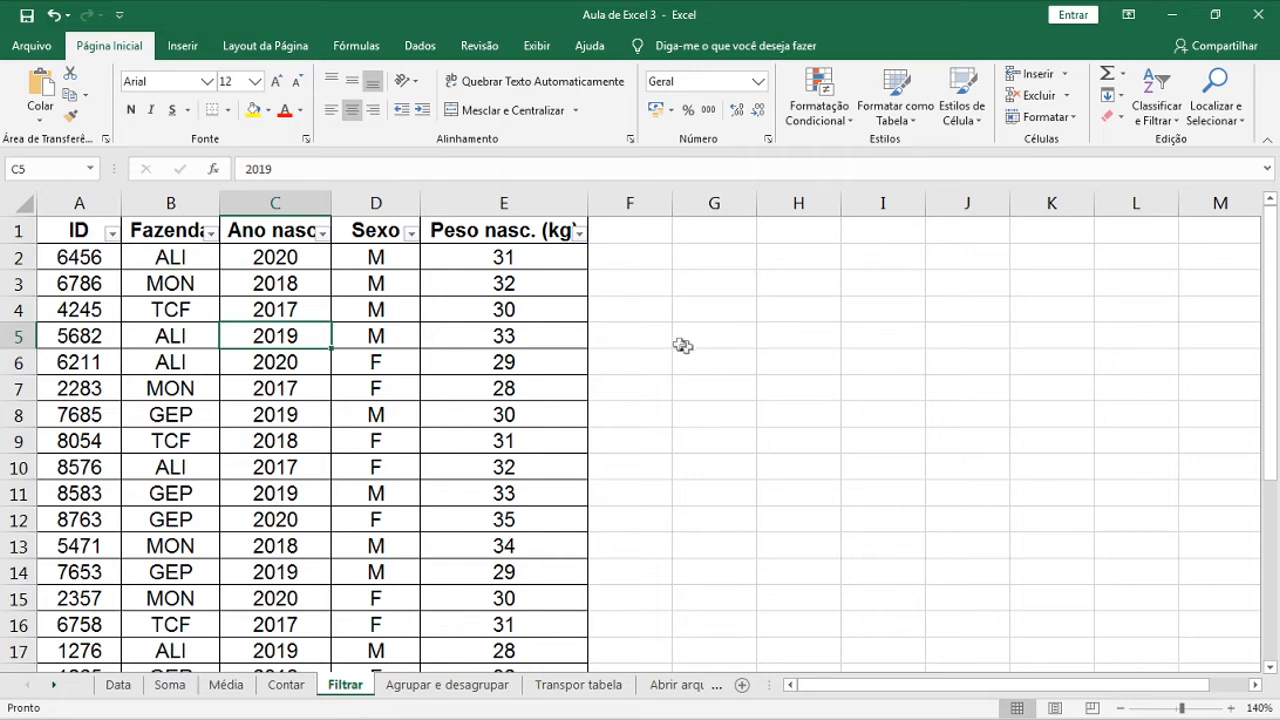
left_click(216, 234)
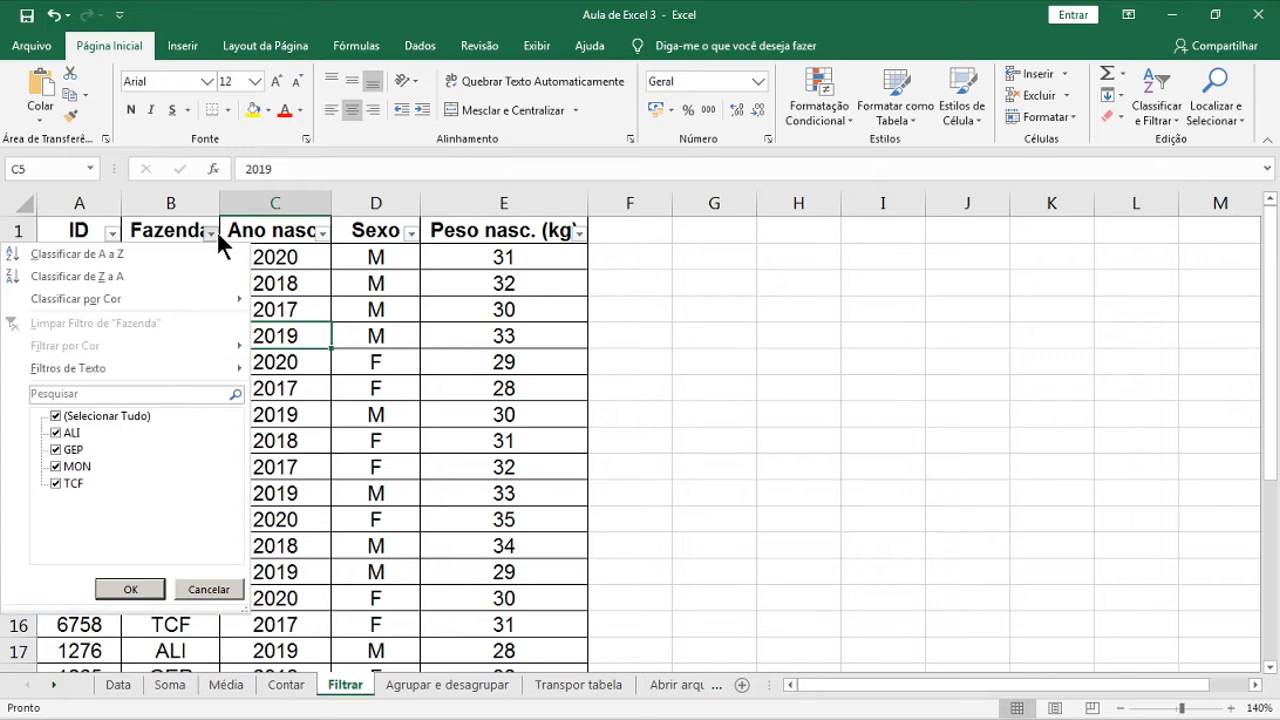
left_click(57, 416)
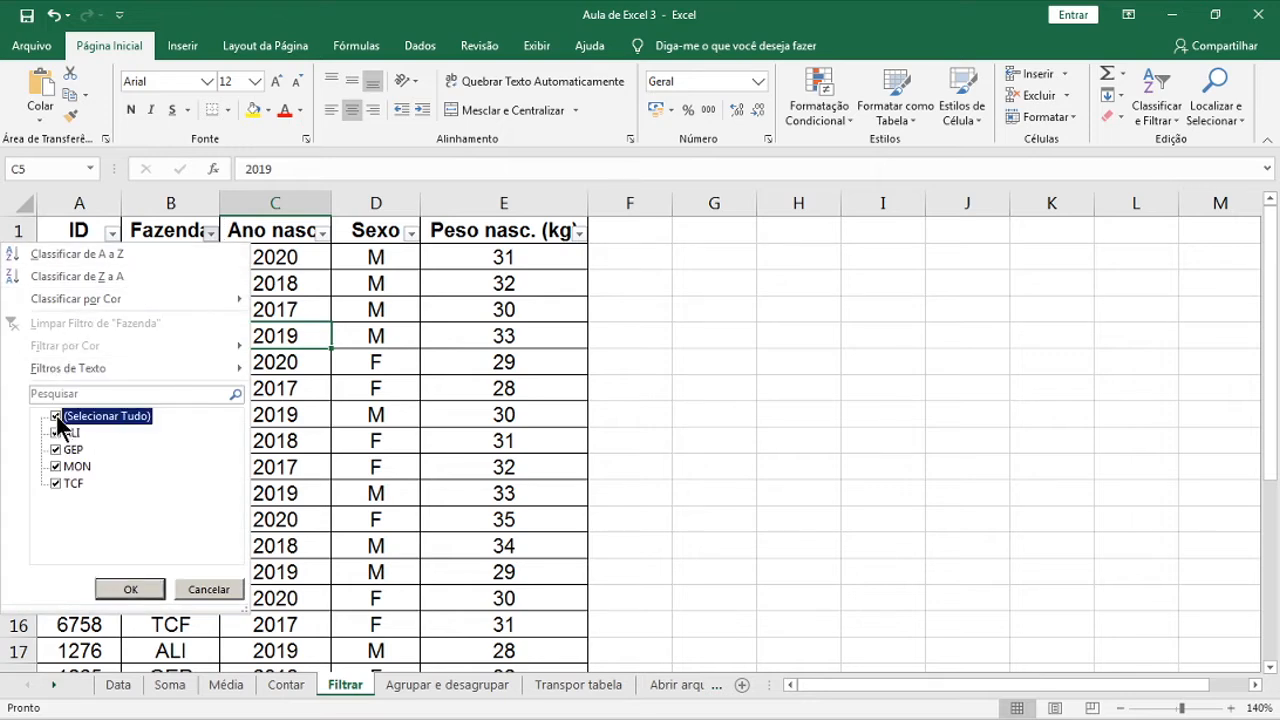
left_click(62, 433)
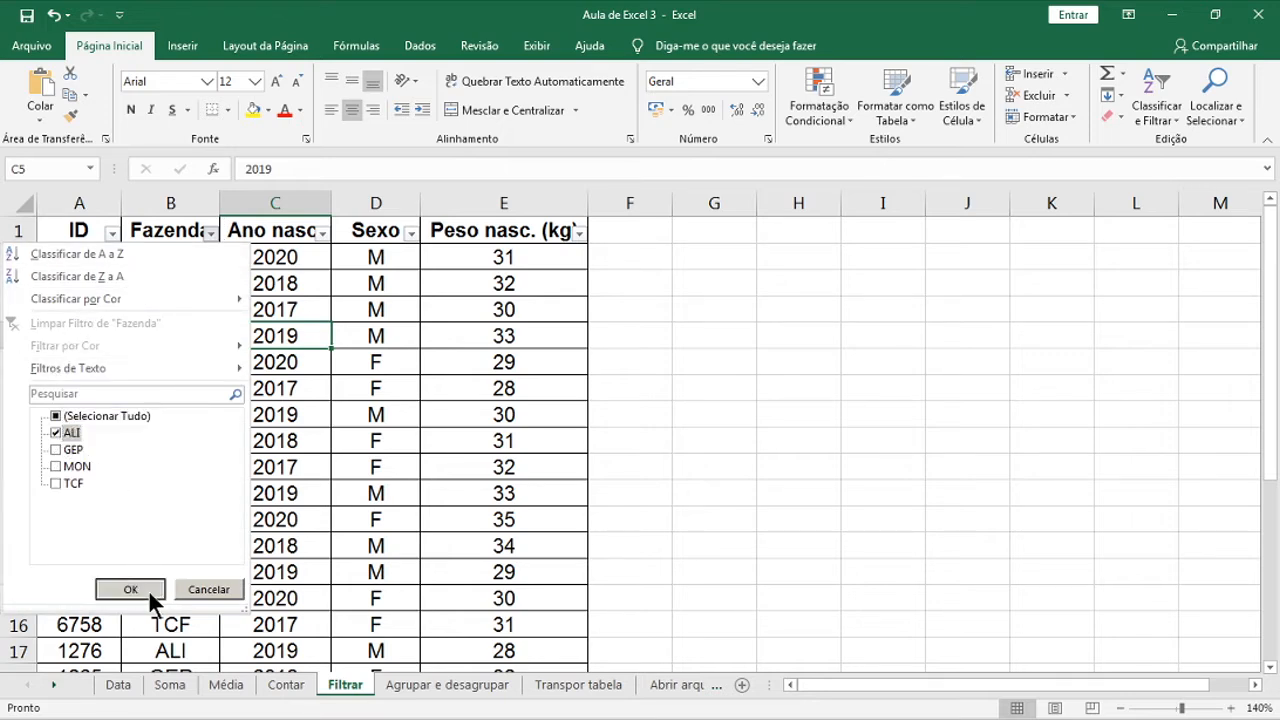
left_click(146, 592)
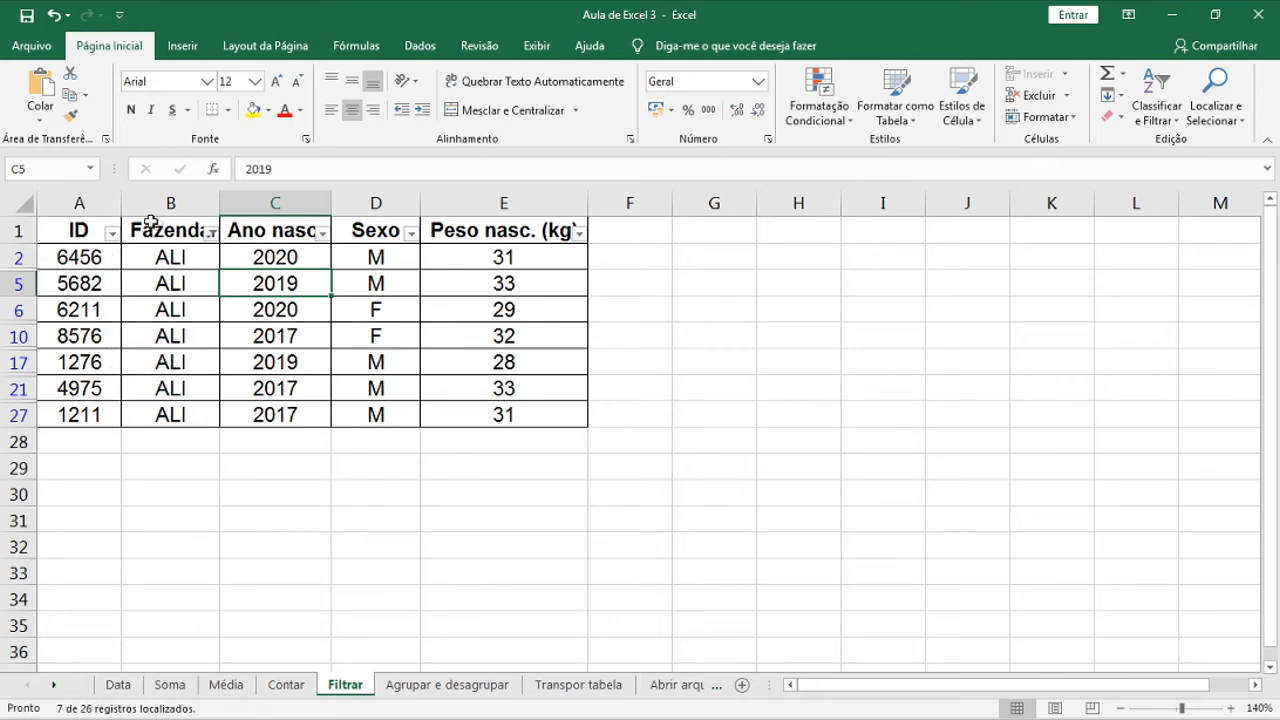
Undo the last change and filter Ano nasc. to show only 2020
key("ctrl+z")
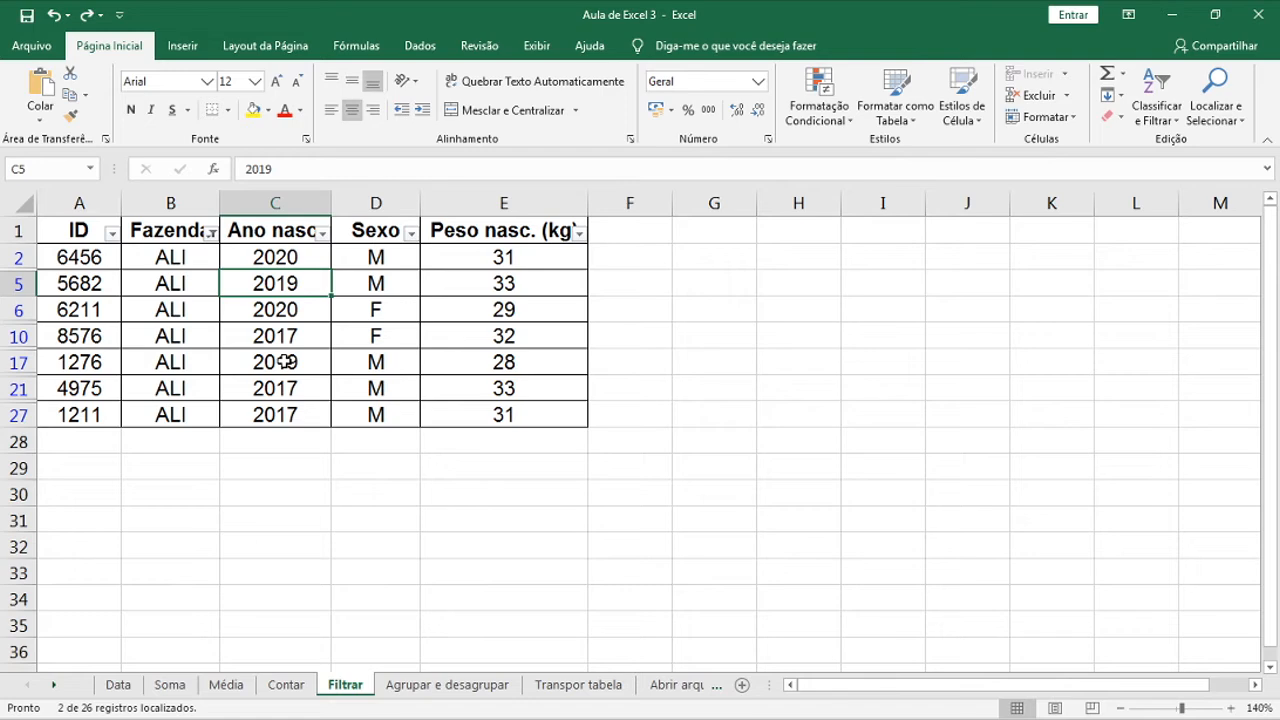
left_click(324, 234)
left_click(136, 418)
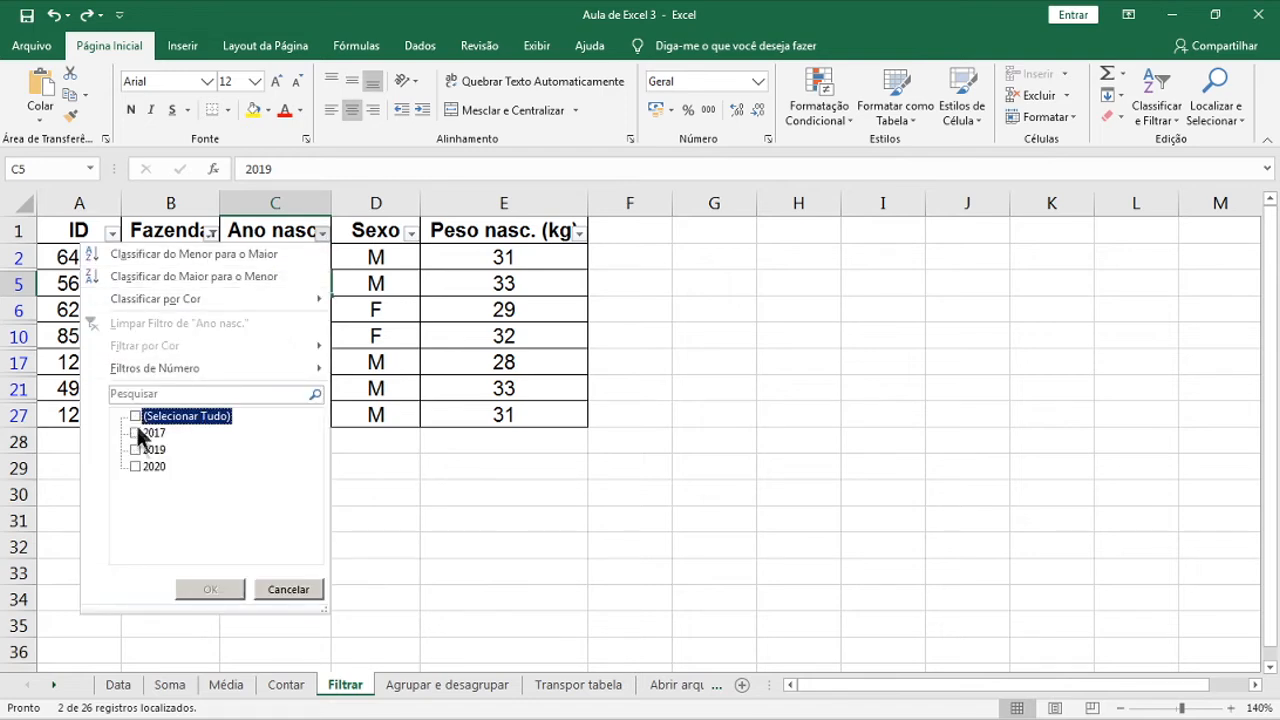
left_click(135, 467)
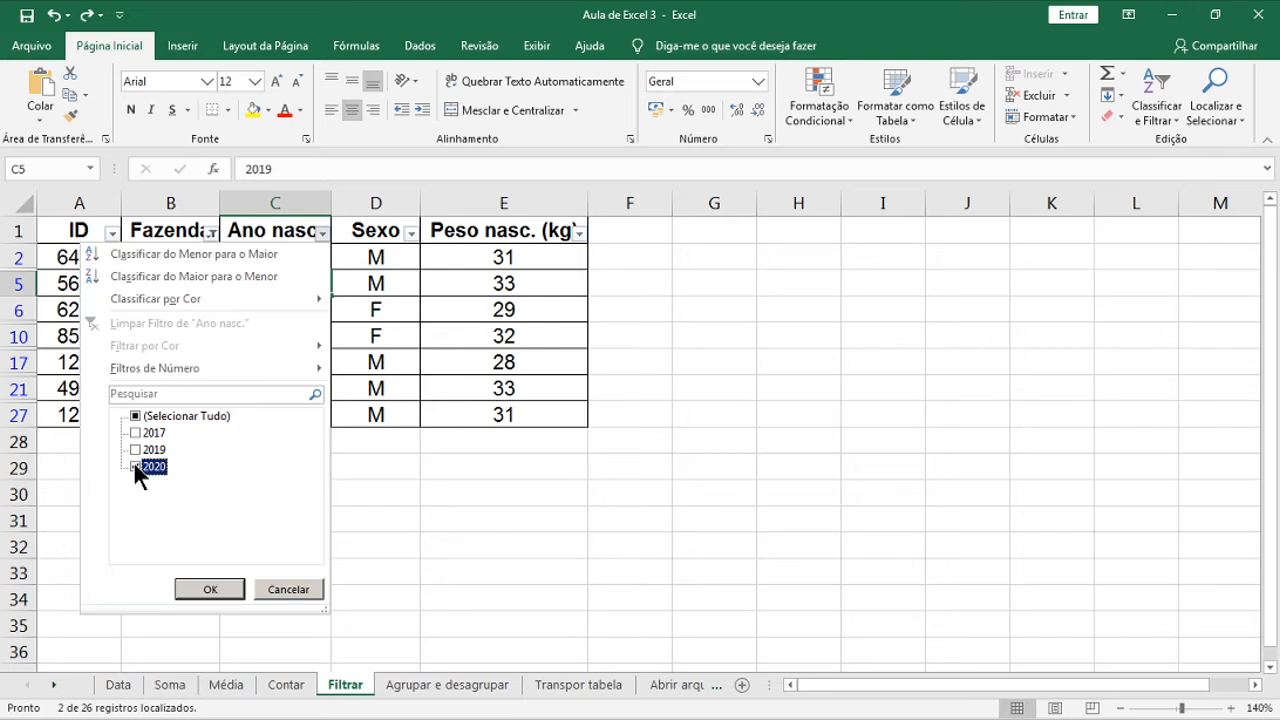
left_click(229, 589)
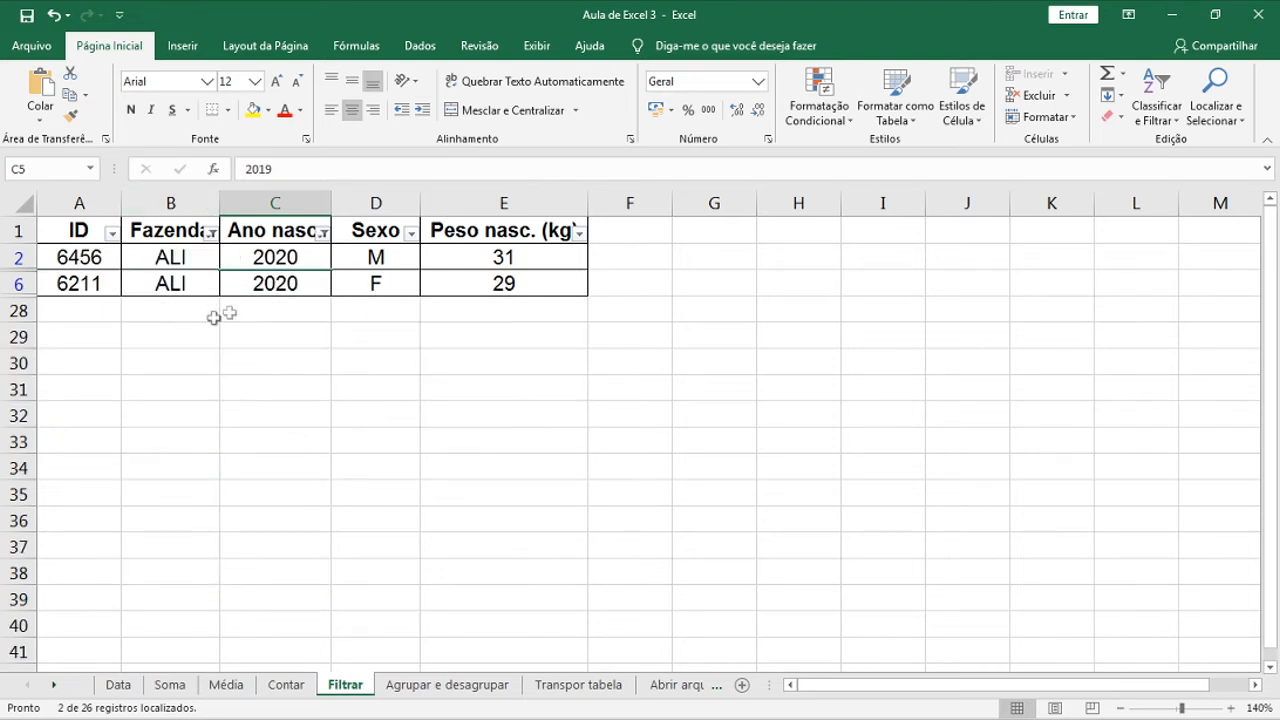
Reselect all years in Ano nasc. and all farms in Fazenda to show every row
left_click(323, 234)
left_click(135, 417)
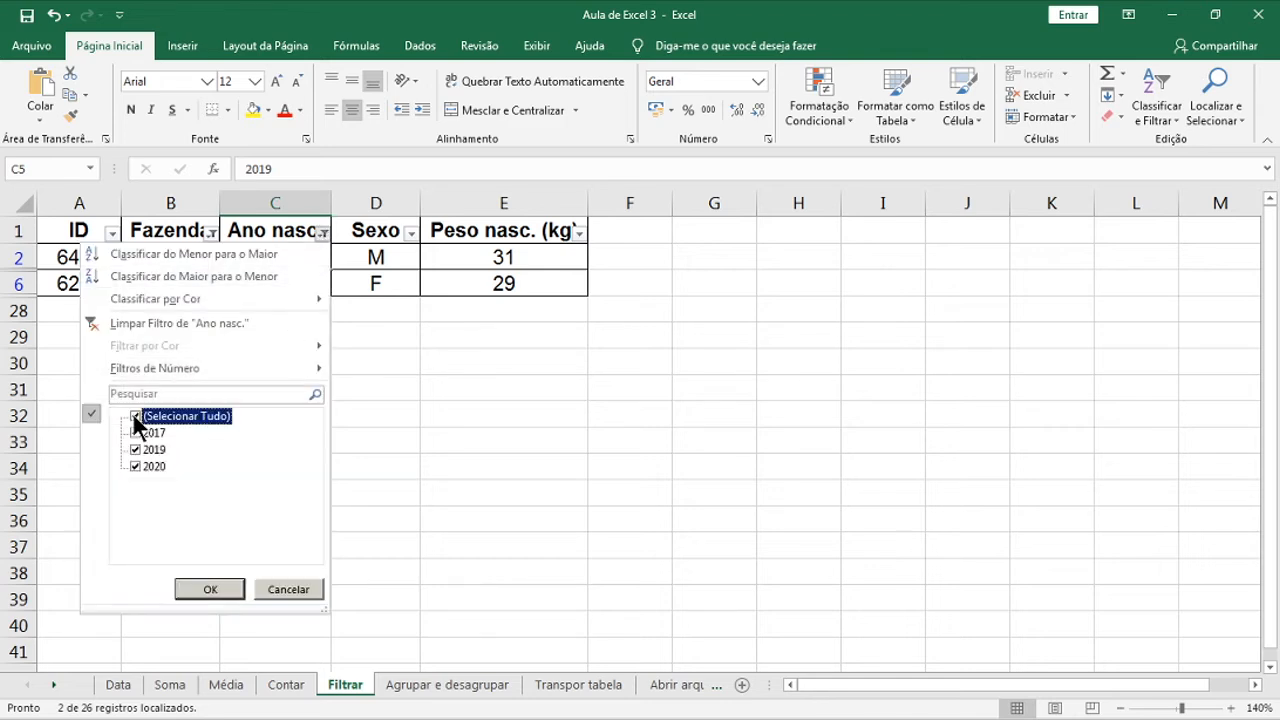
left_click(212, 591)
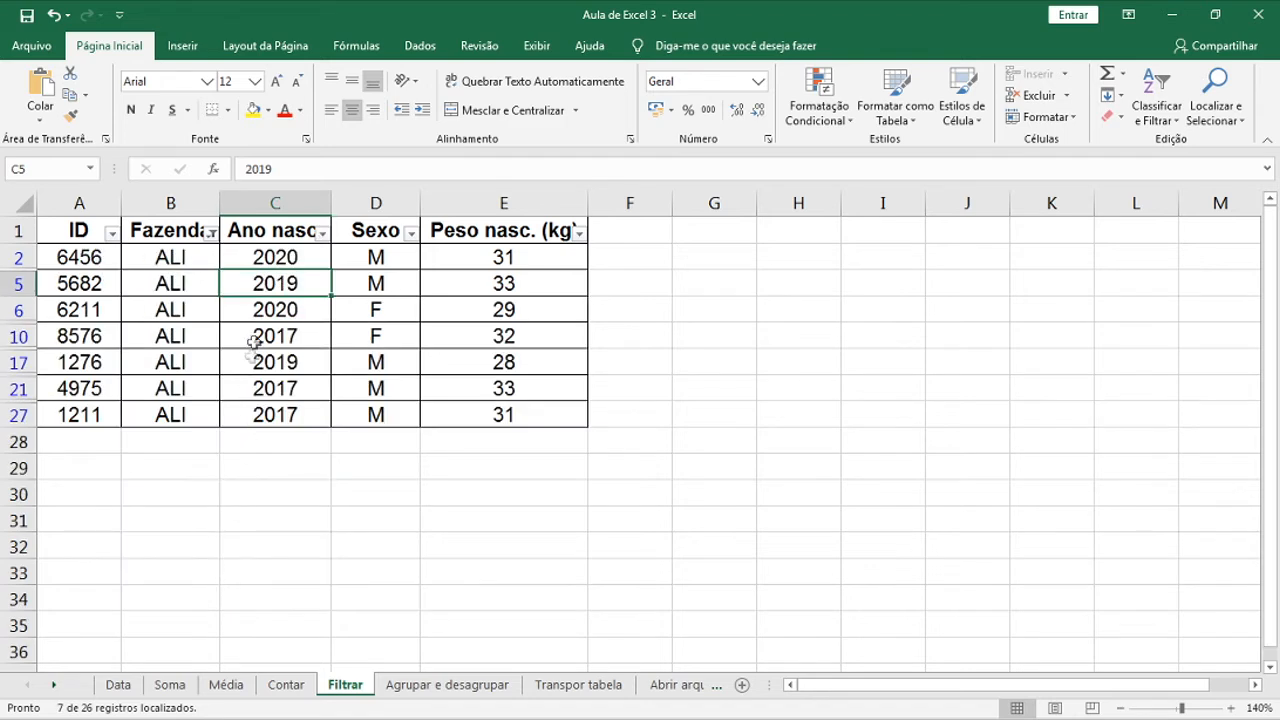
left_click(211, 233)
left_click(56, 416)
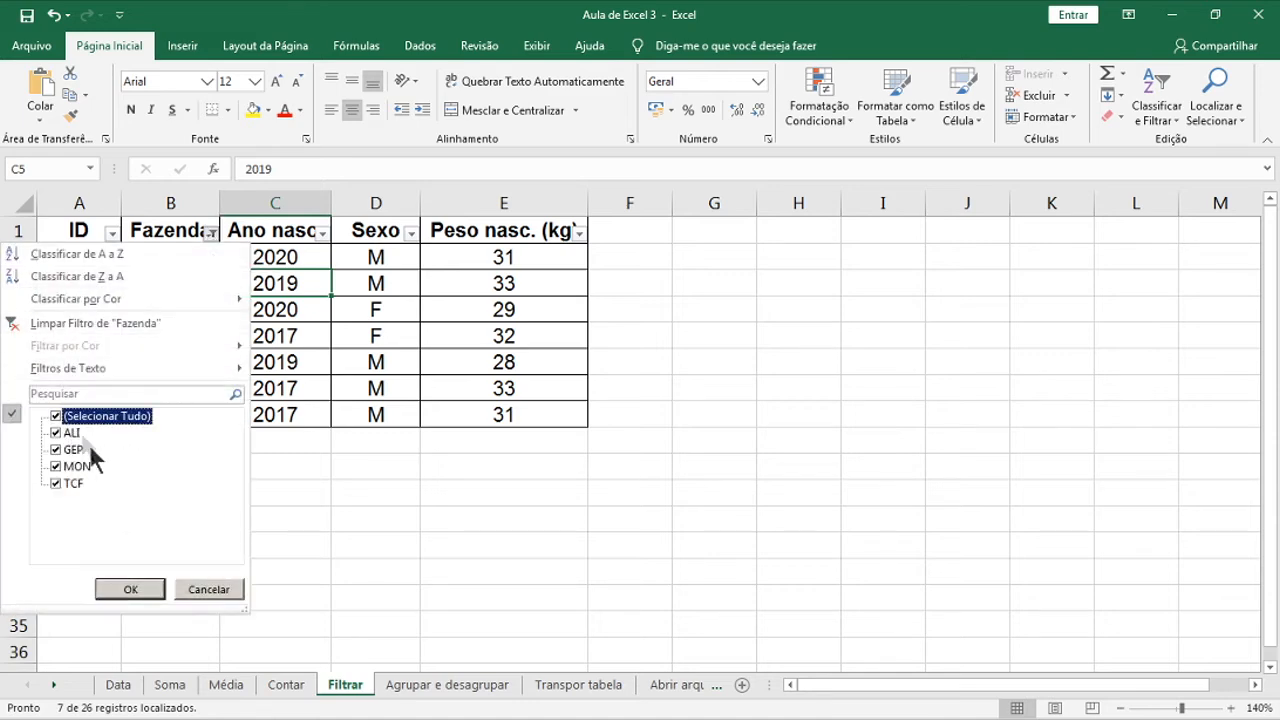
left_click(130, 590)
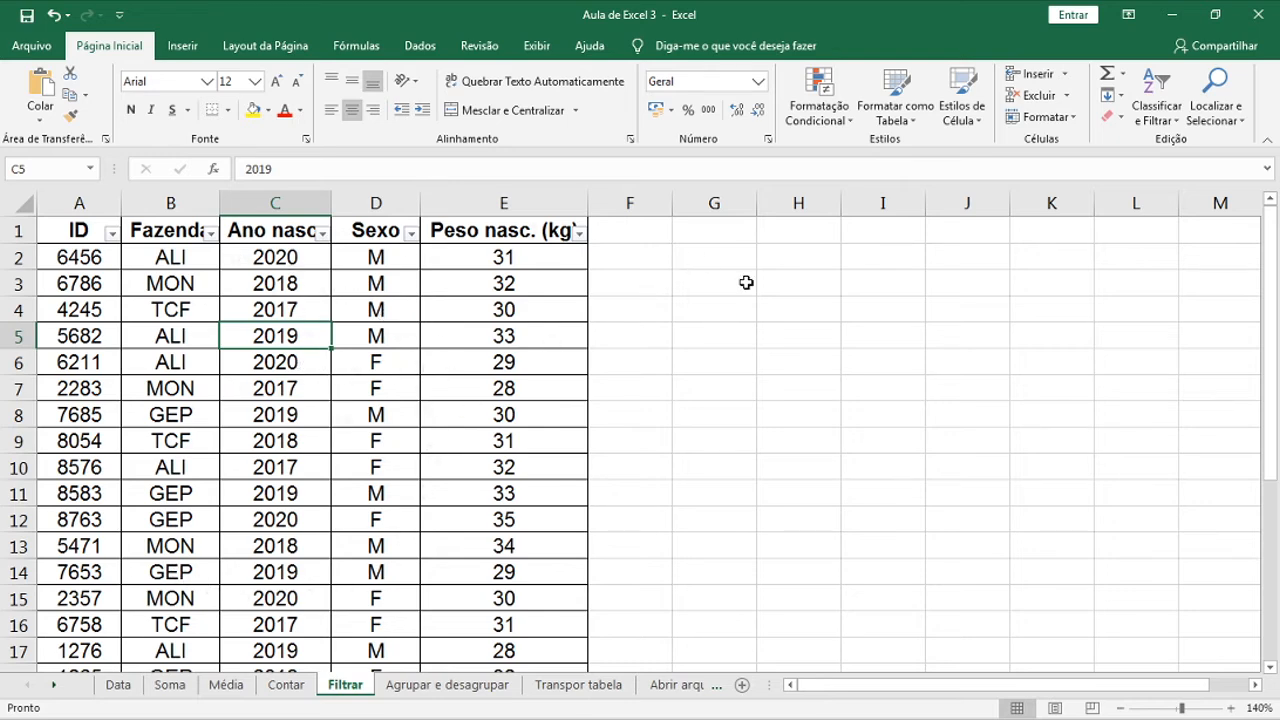
Turn off Filtro on the animal table, then open the Agrupar e desagrupar sheet
left_click(1163, 115)
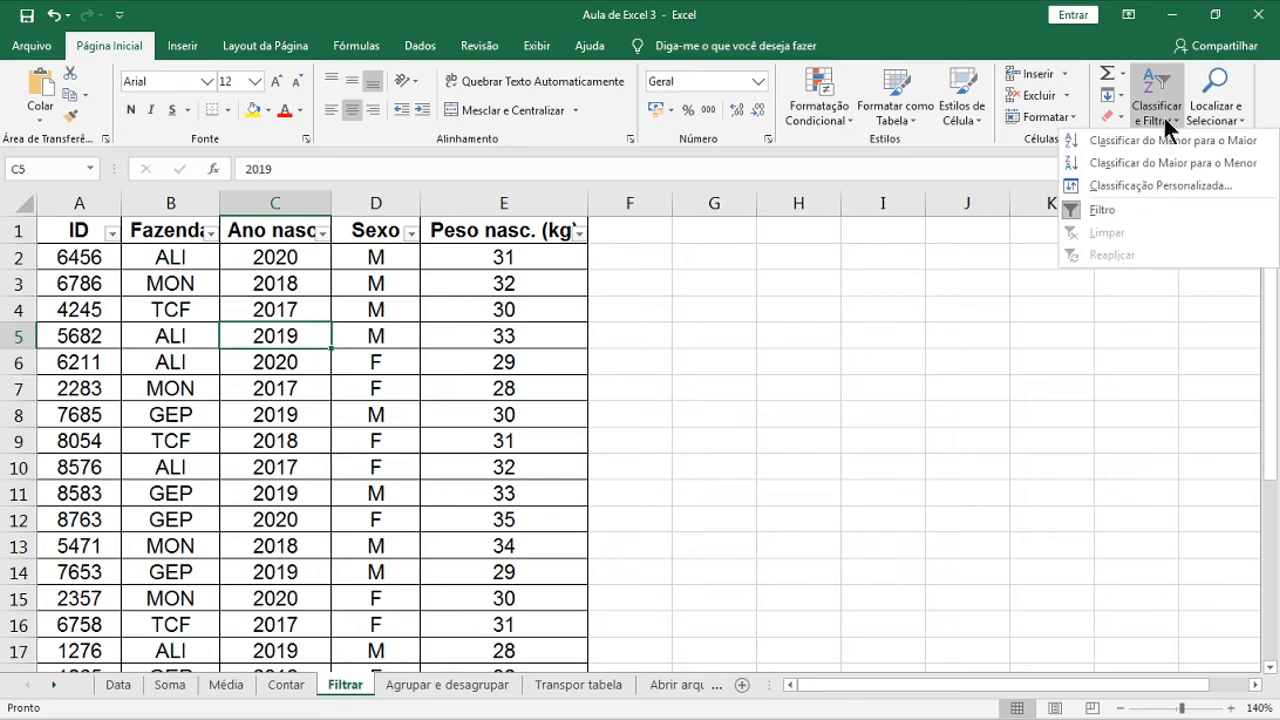
left_click(1125, 210)
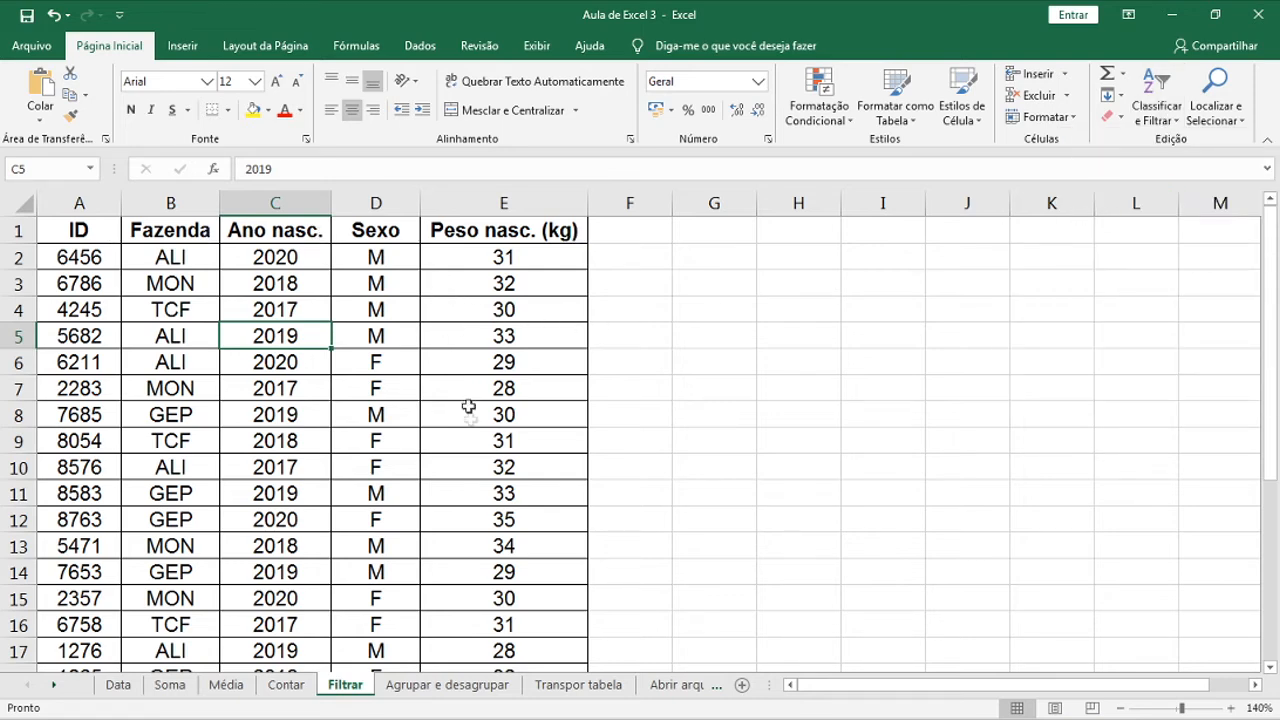
left_click(518, 392)
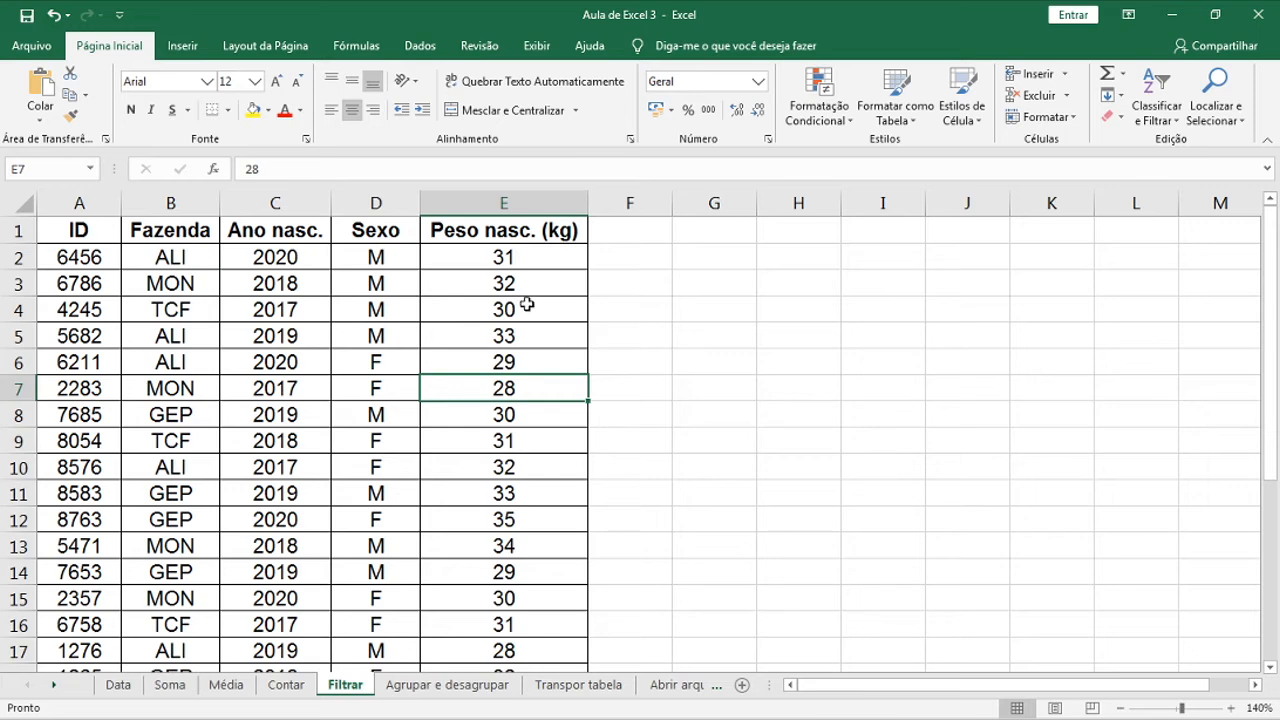
left_click(493, 688)
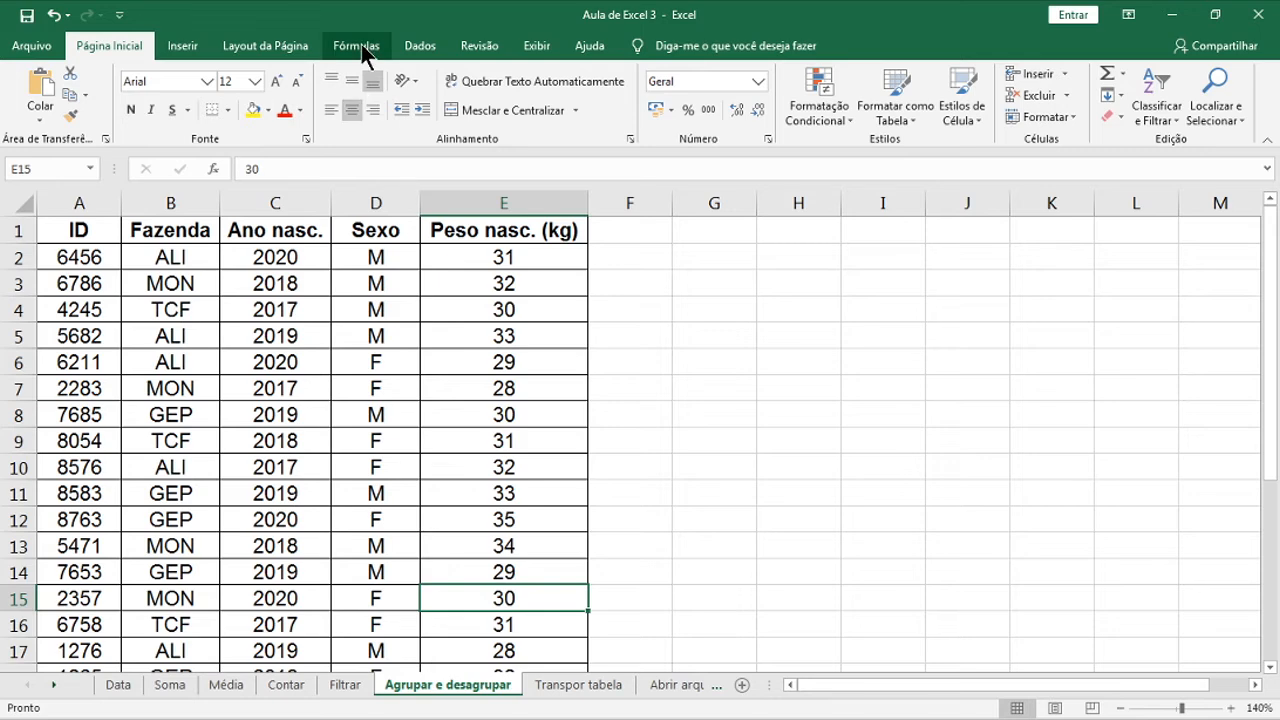
Group columns B:D (Fazenda, Ano nasc., Sexo), then collapse and re-expand the outline
left_click(428, 50)
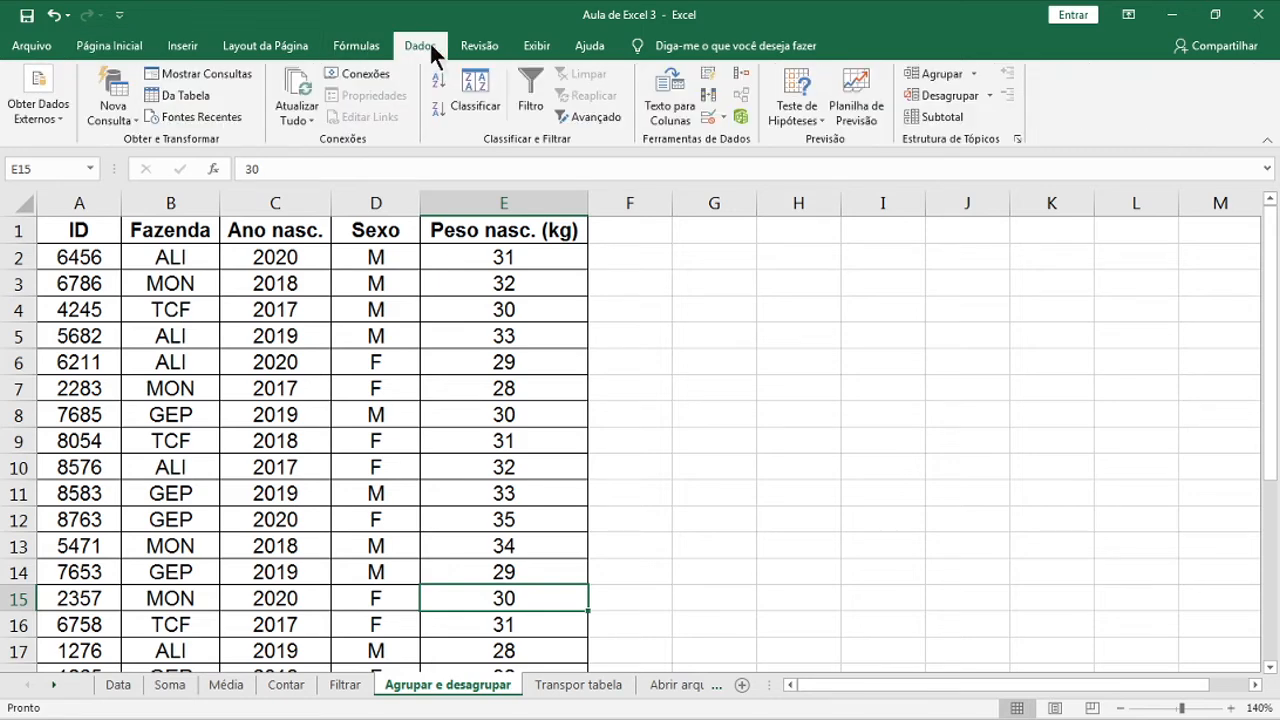
left_click_drag(194, 196, 394, 204)
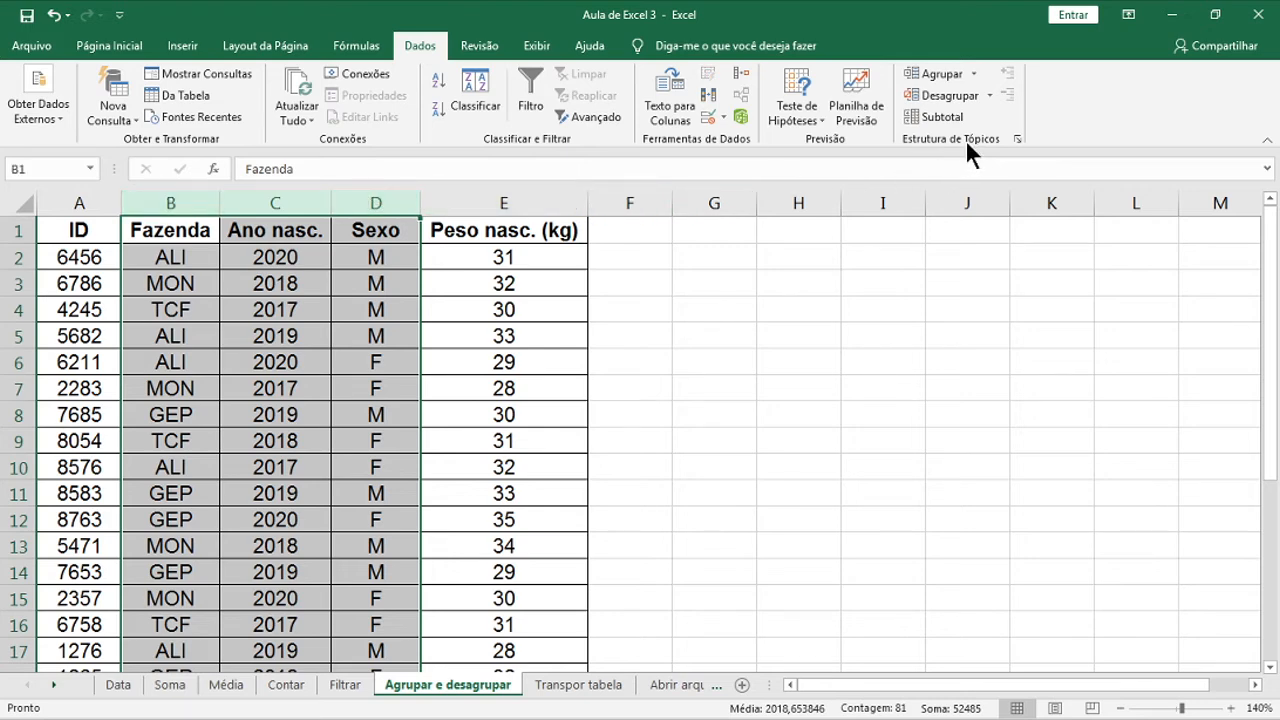
left_click(935, 75)
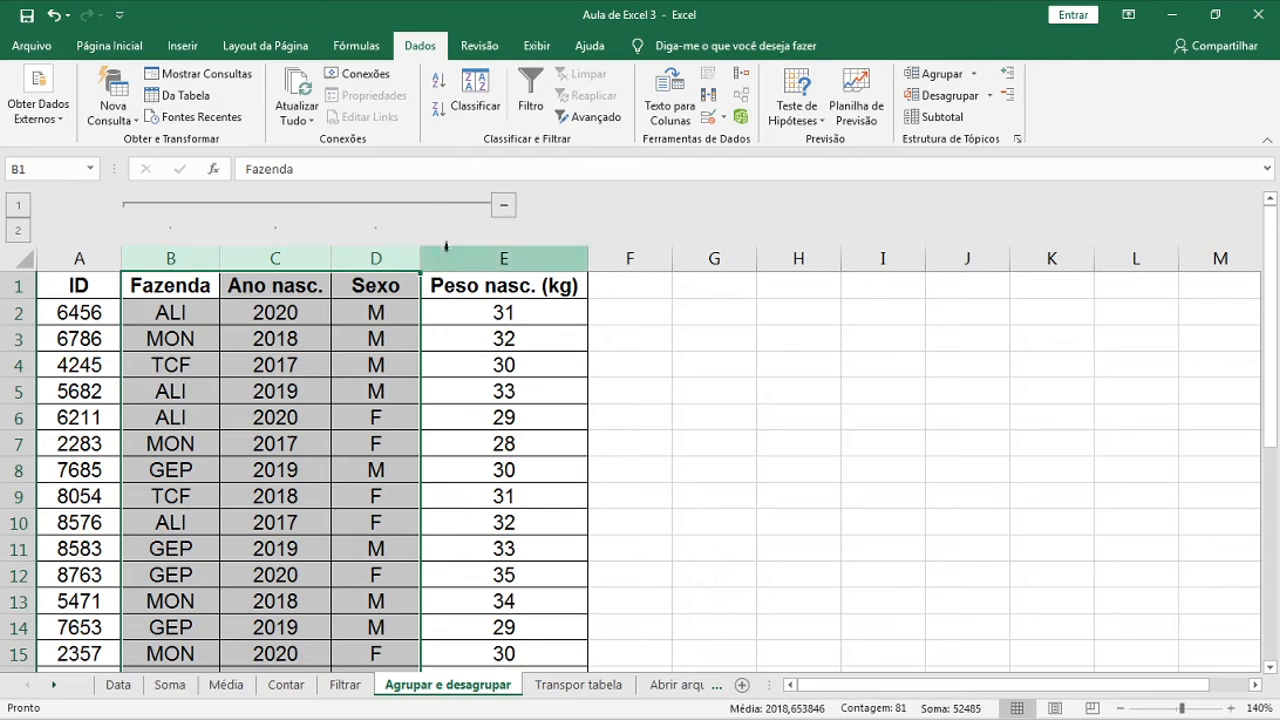
left_click(426, 302)
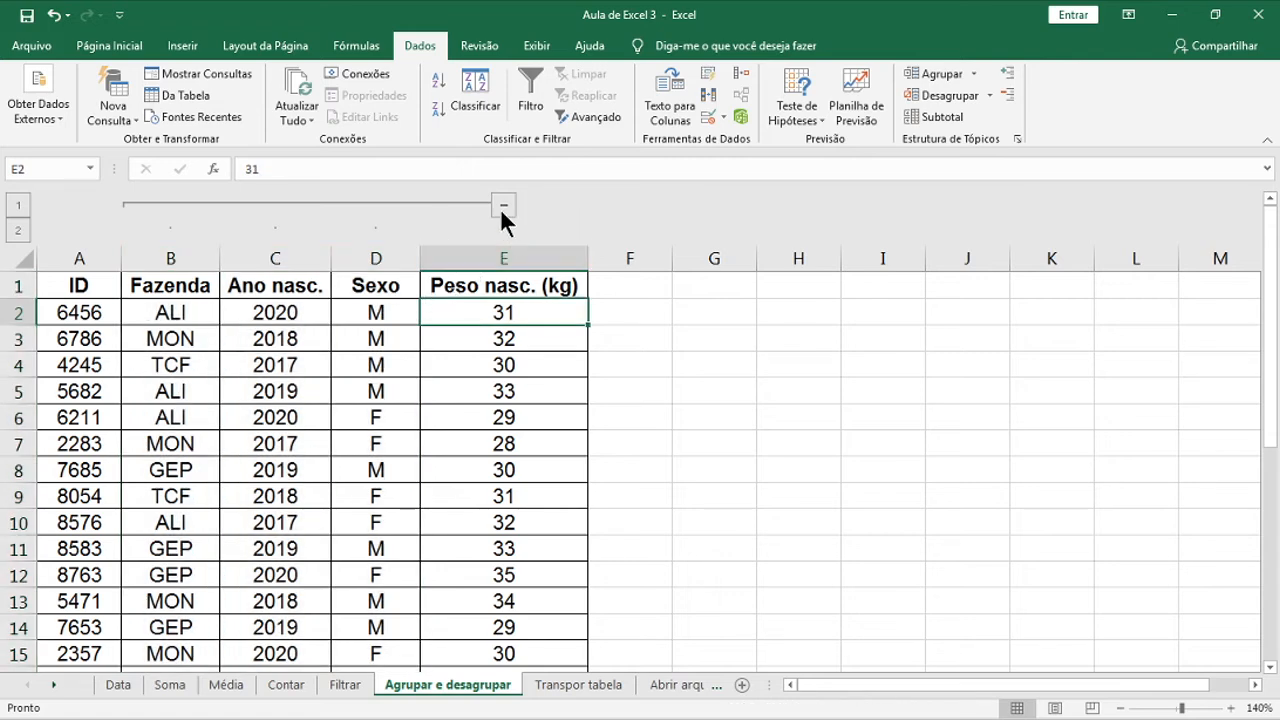
left_click(504, 205)
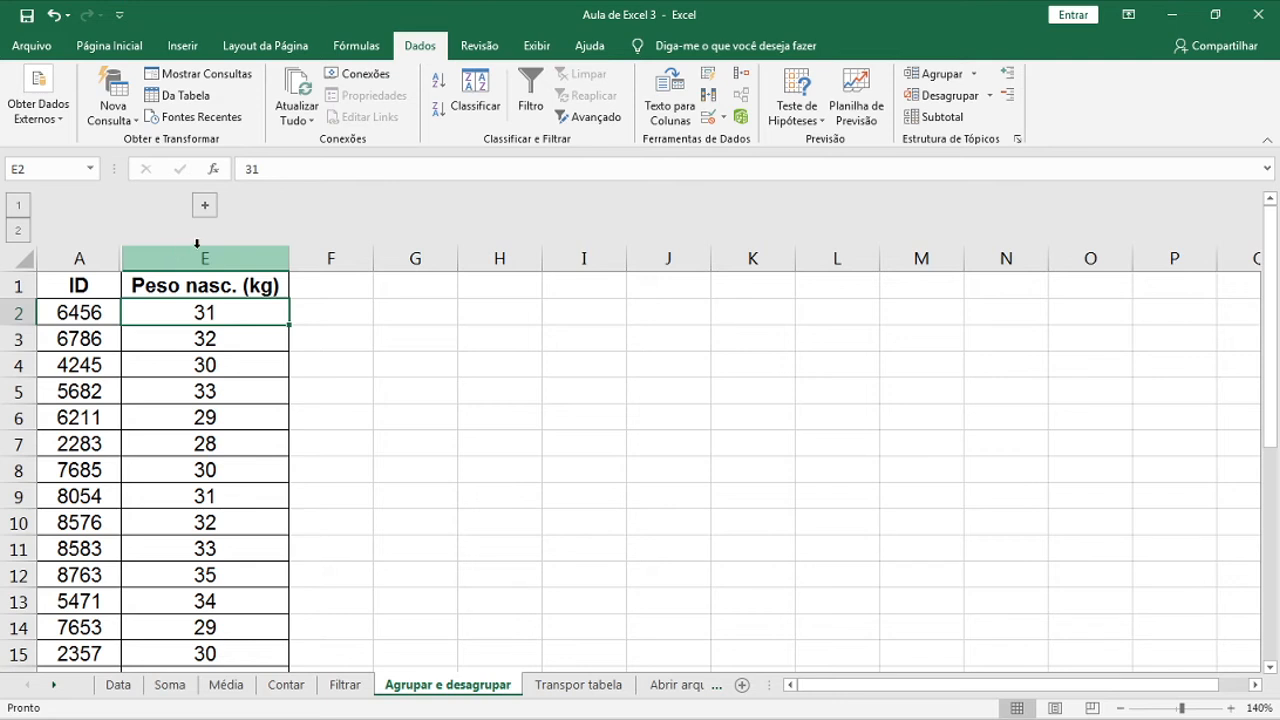
left_click(206, 204)
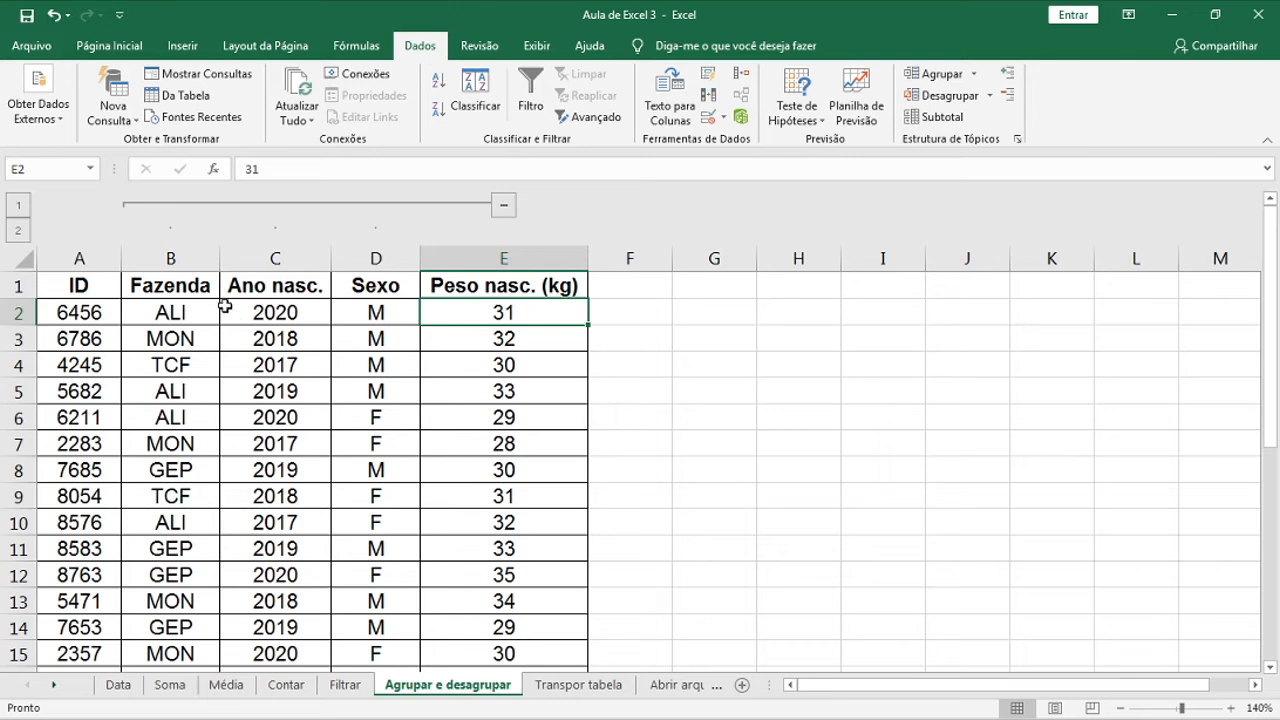
Add column B as a nested group, then collapse and re-expand both outline levels
left_click(196, 258)
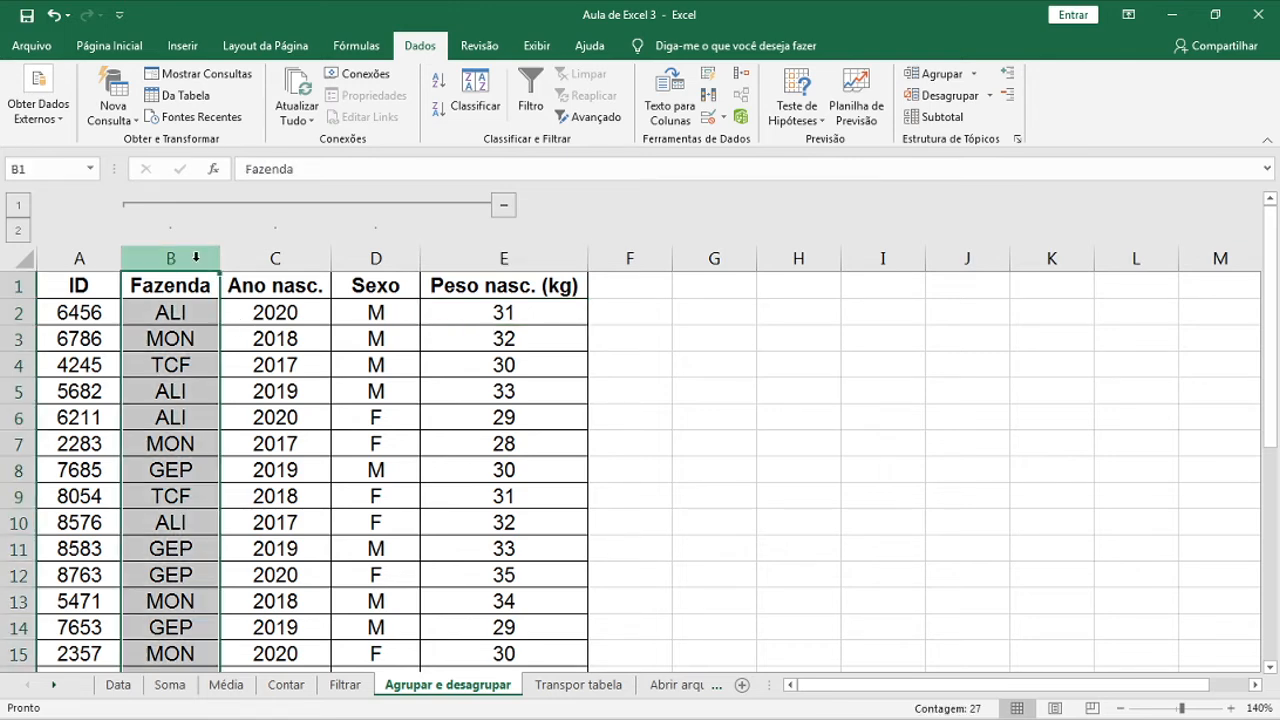
left_click(940, 73)
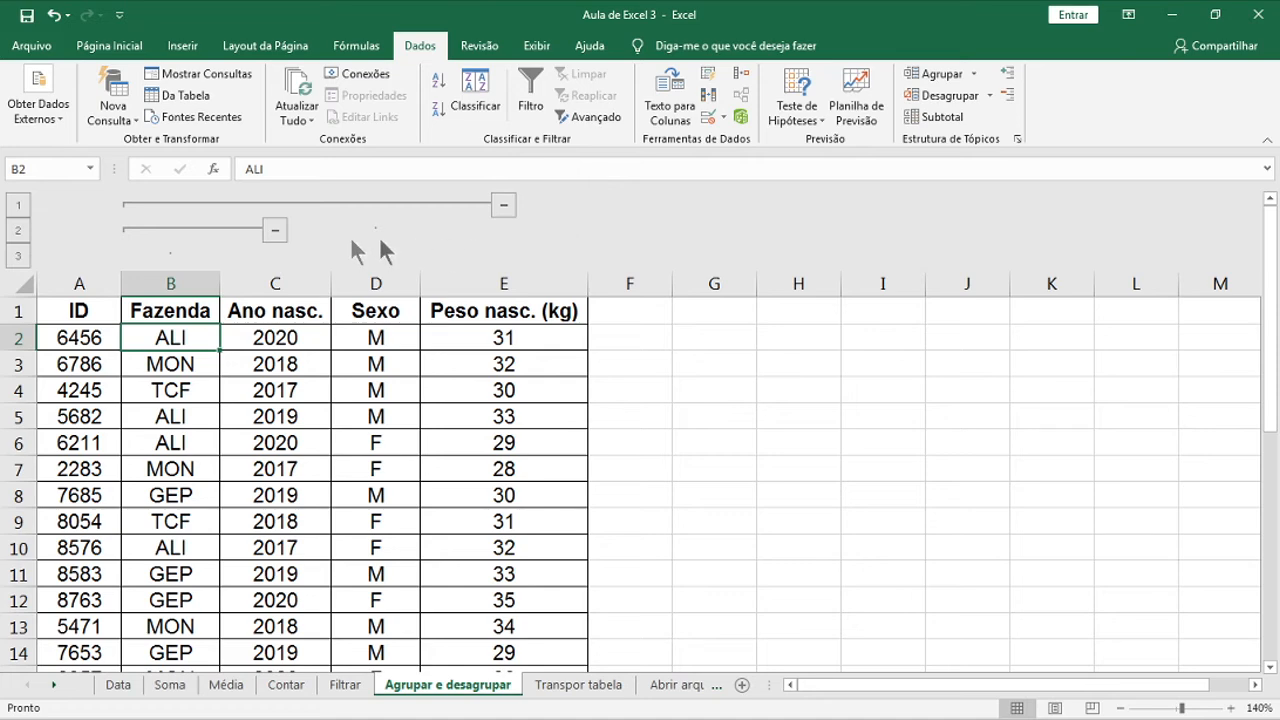
left_click(276, 230)
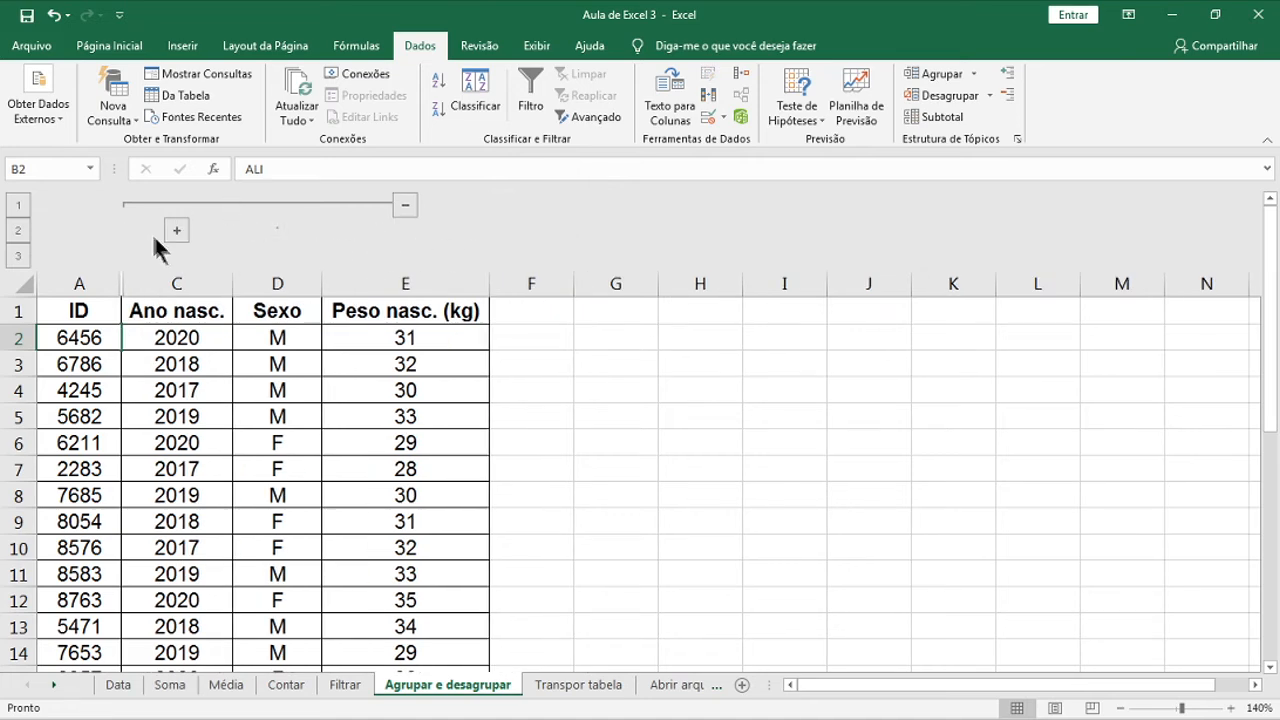
left_click(402, 204)
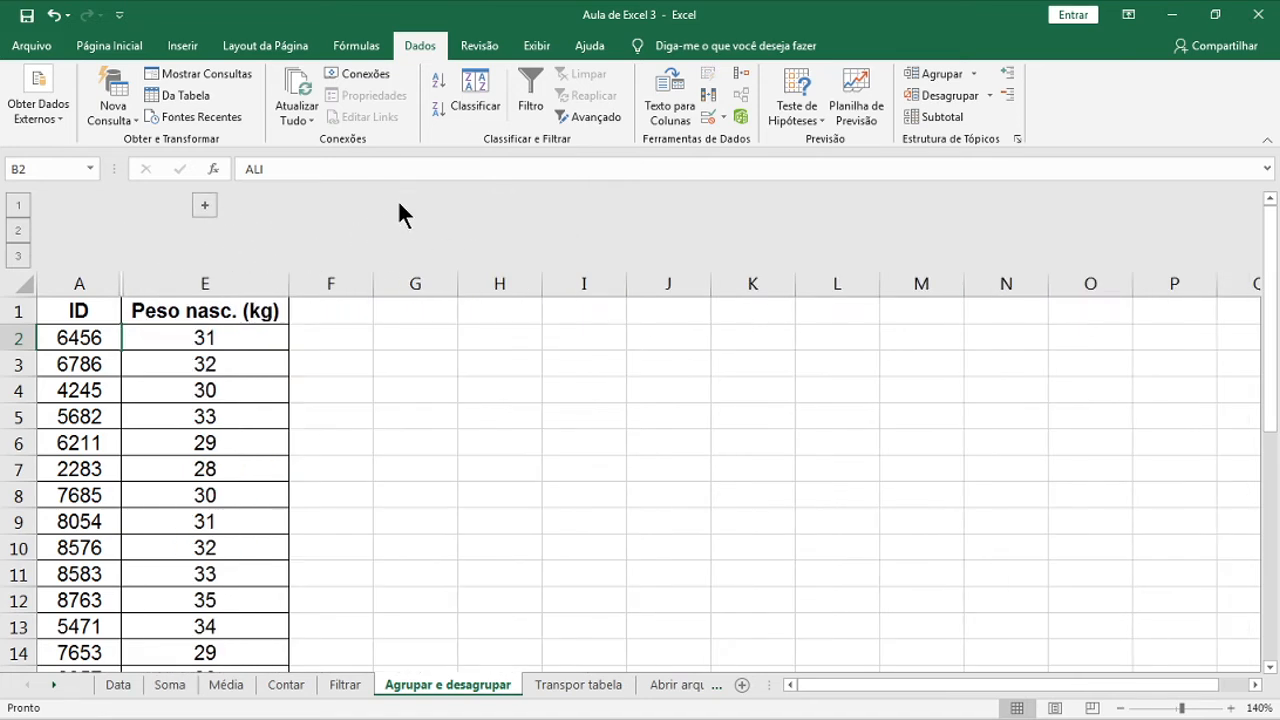
left_click(203, 205)
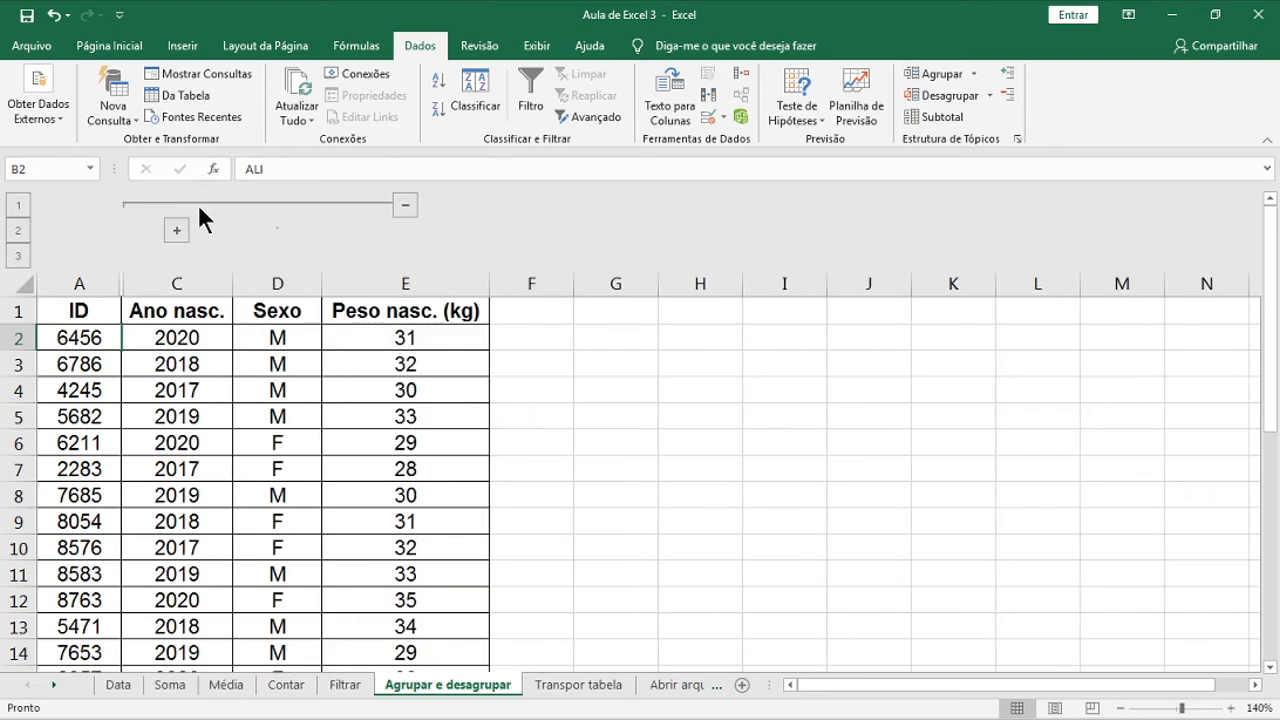
left_click(180, 230)
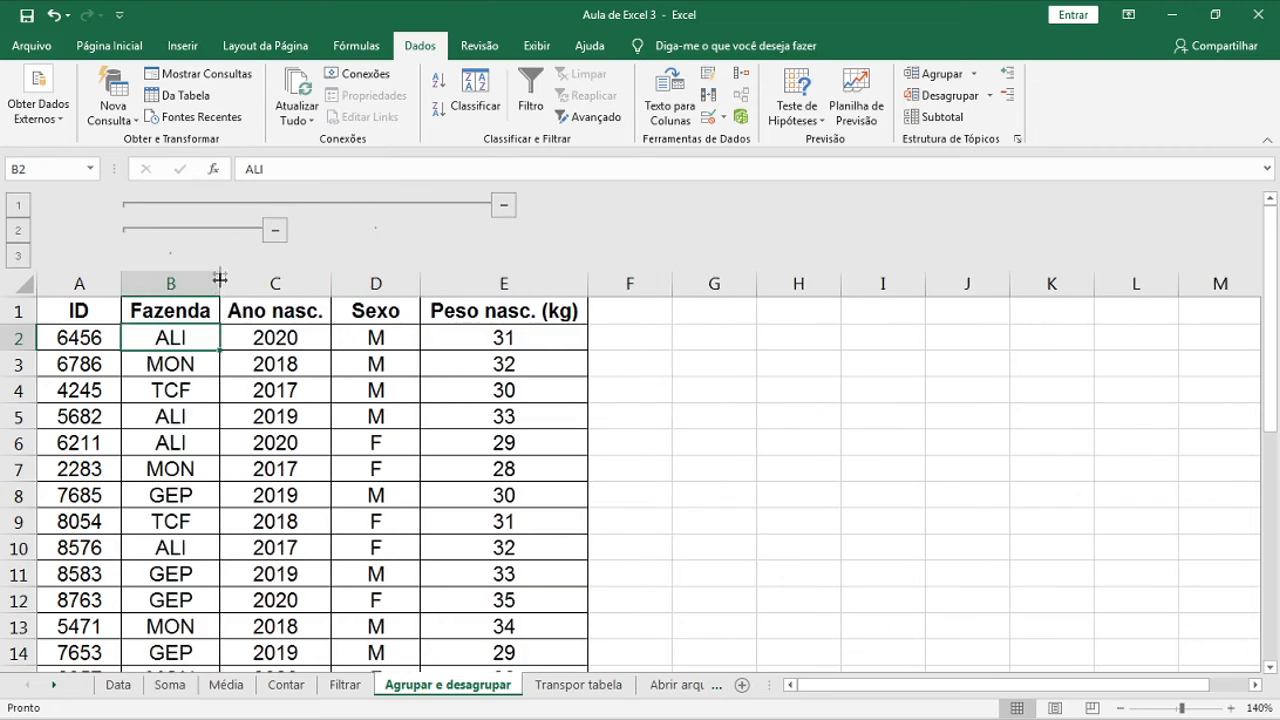
Ungroup column B and columns B:C, then collapse the remaining group hiding Sexo
left_click(171, 284)
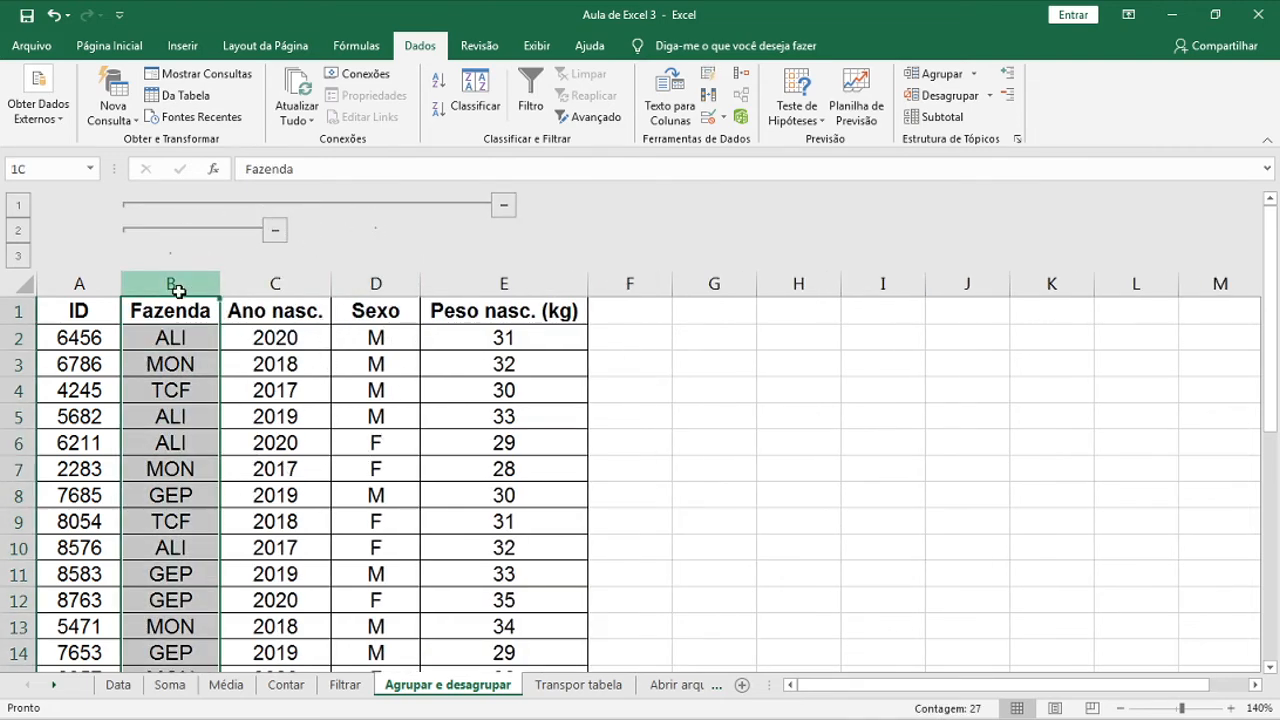
left_click(188, 341)
left_click(171, 284)
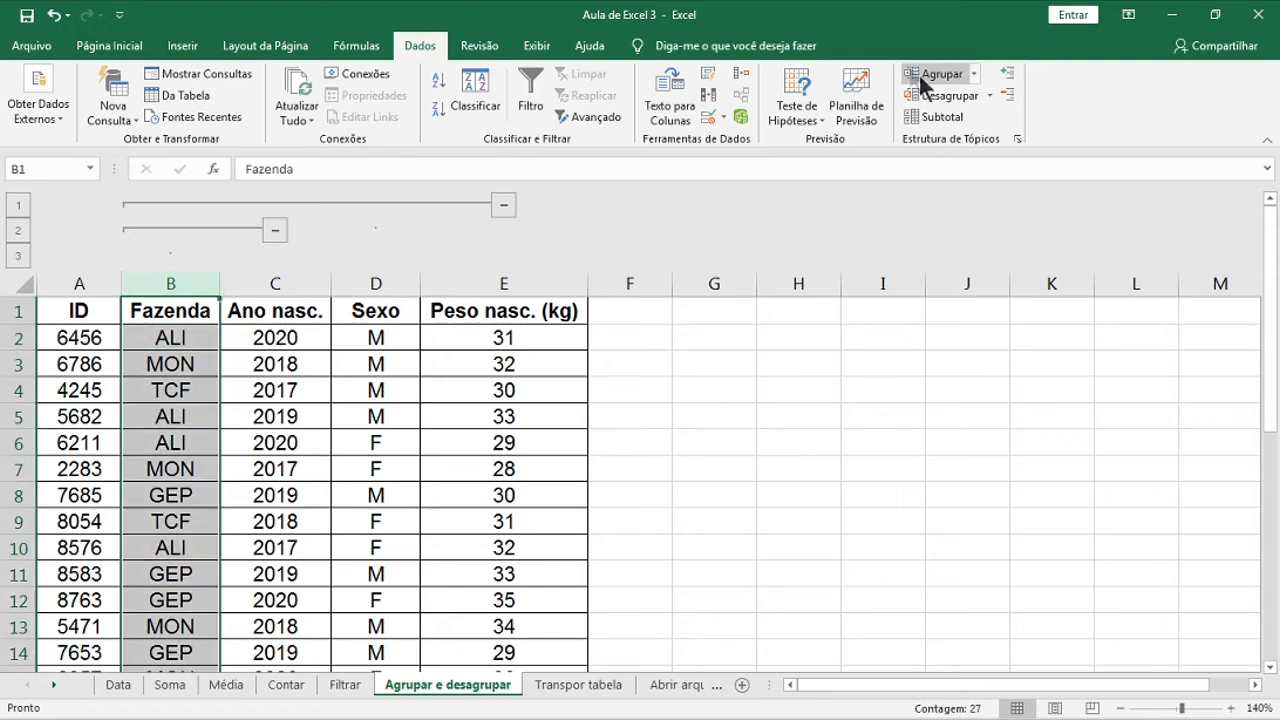
left_click(958, 96)
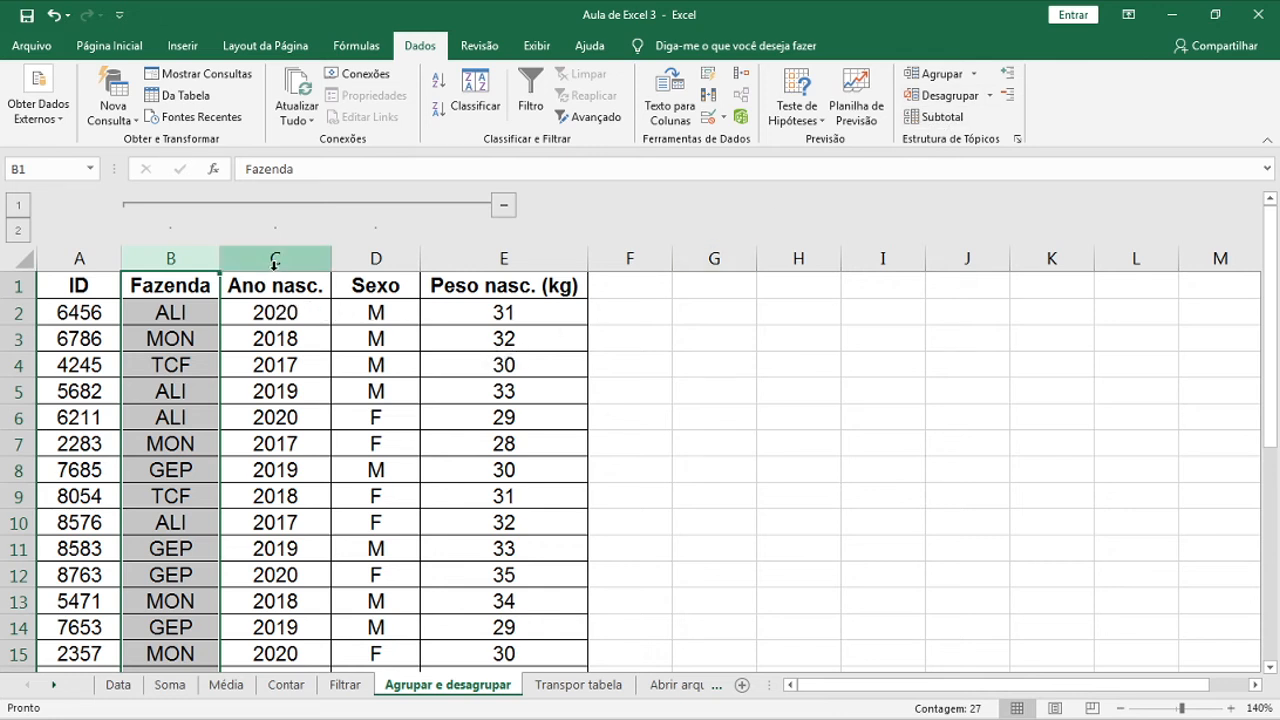
left_click_drag(274, 260, 193, 253)
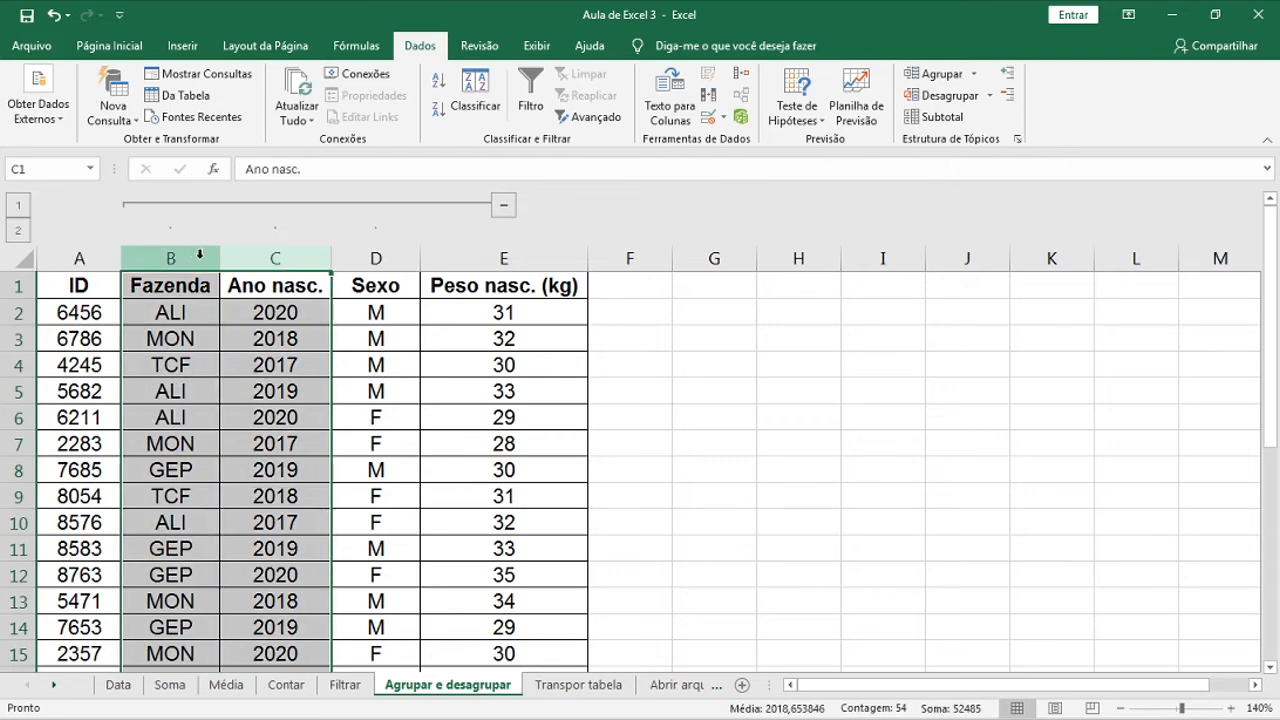
left_click(948, 97)
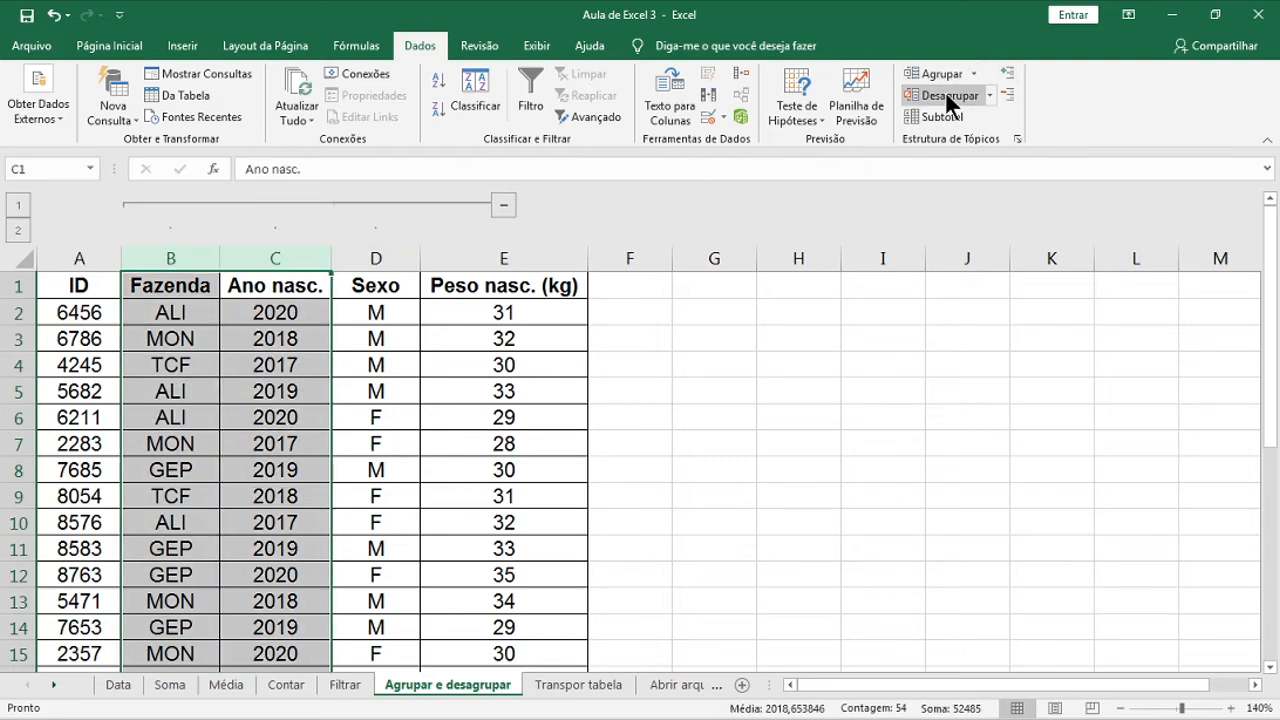
left_click(341, 388)
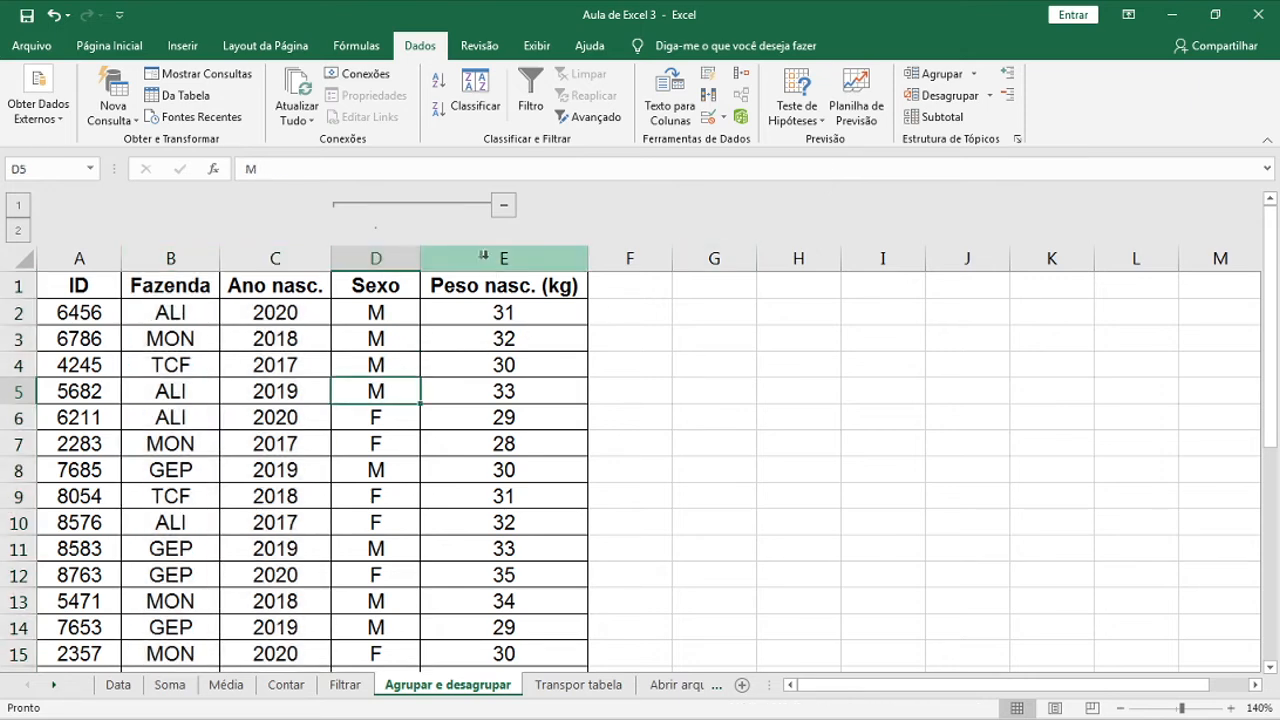
left_click(508, 205)
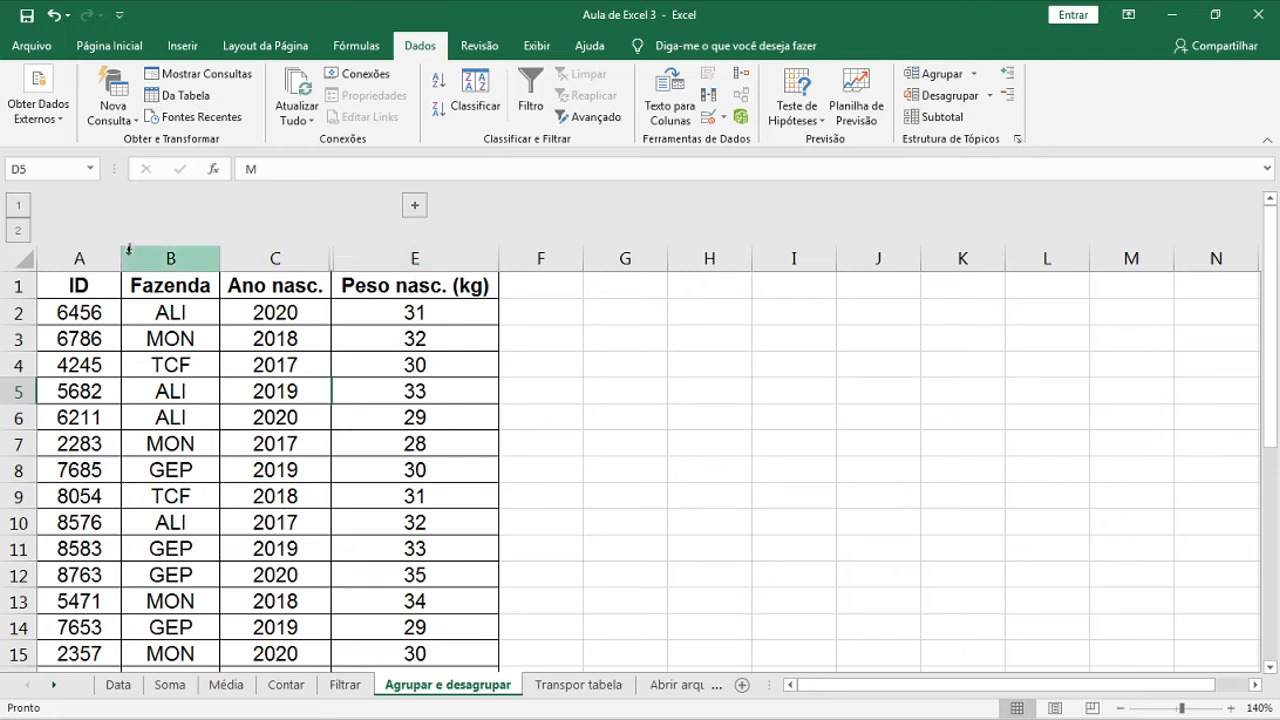
Group rows 3–8 and collapse them, then open the Transpor tabela sheet
left_click_drag(18, 338, 20, 465)
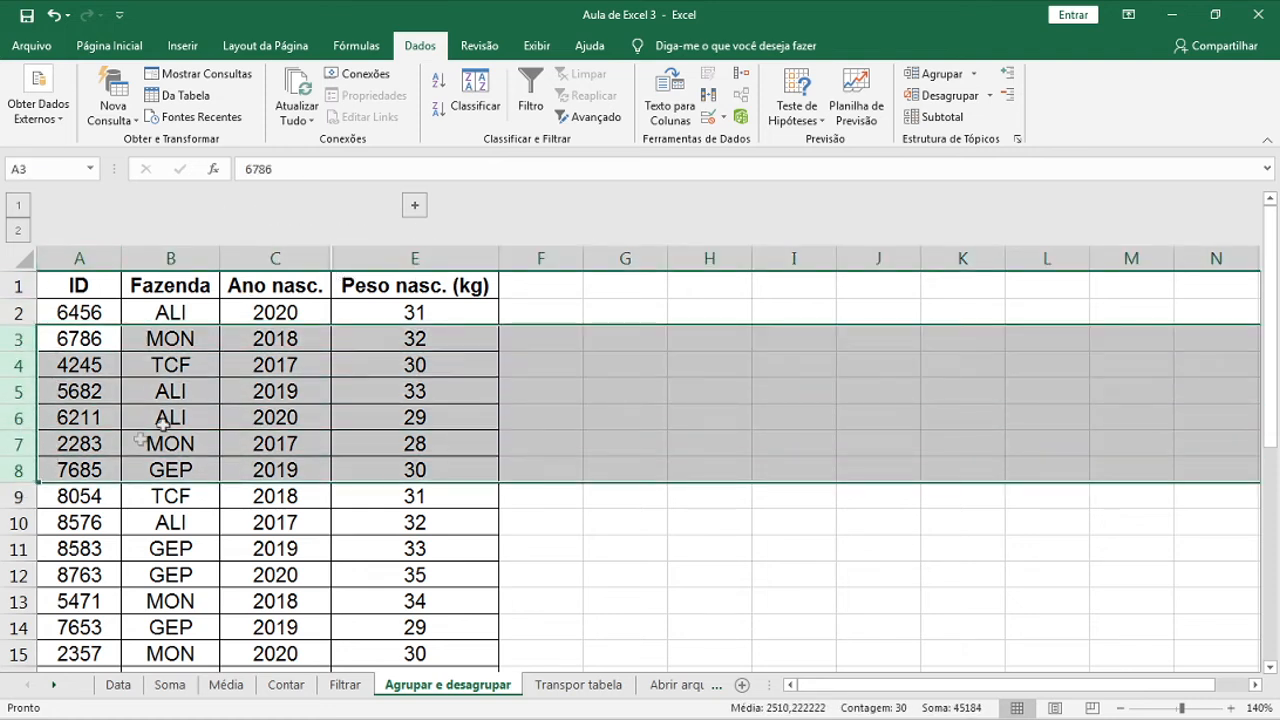
left_click(940, 68)
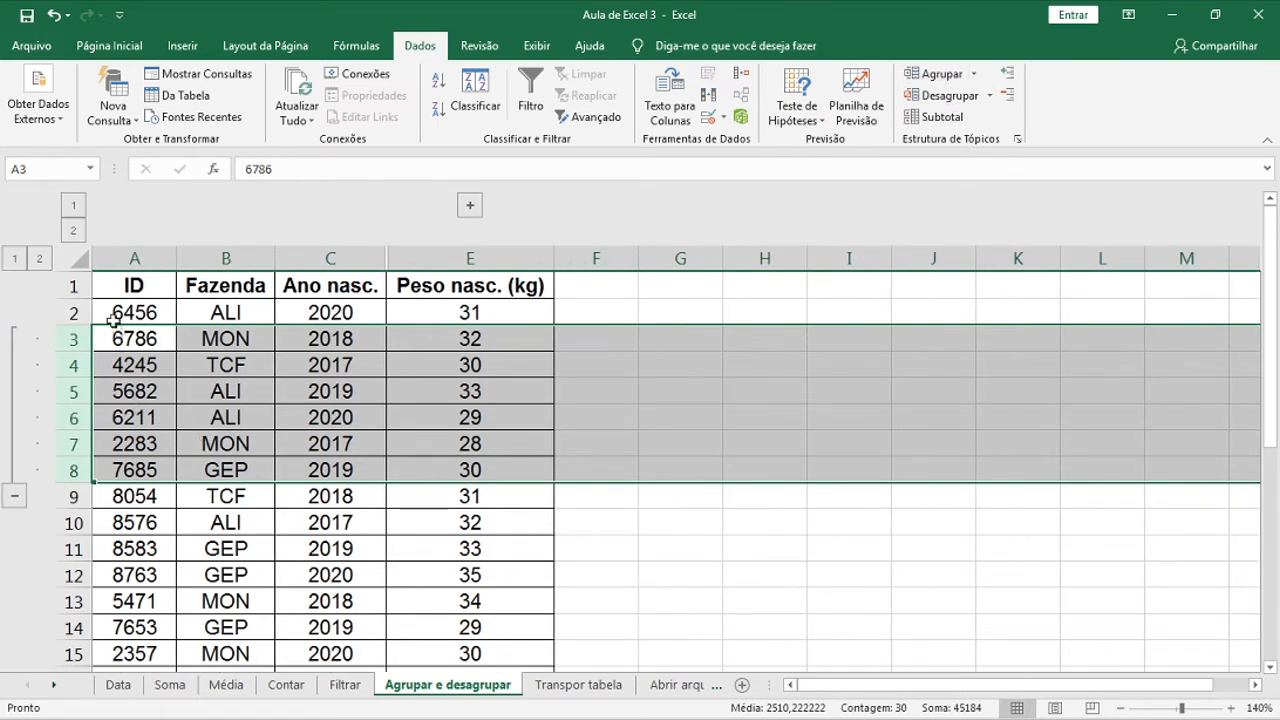
left_click(15, 496)
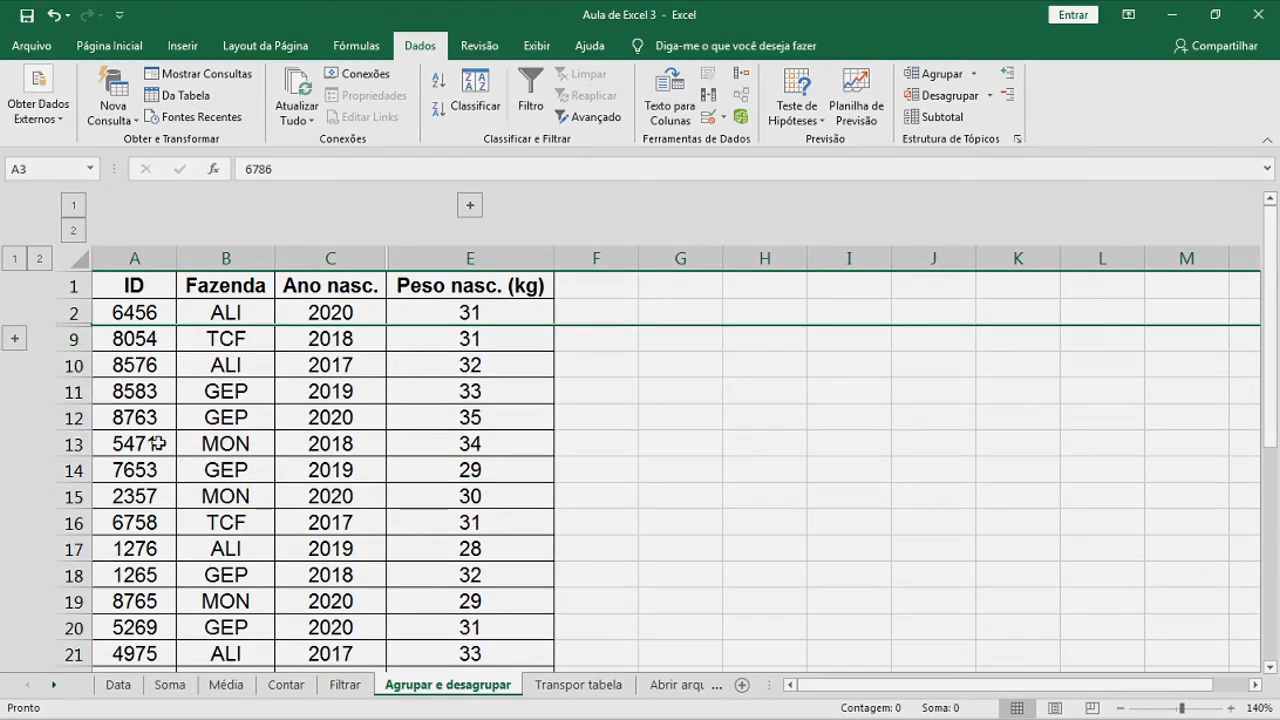
left_click(615, 688)
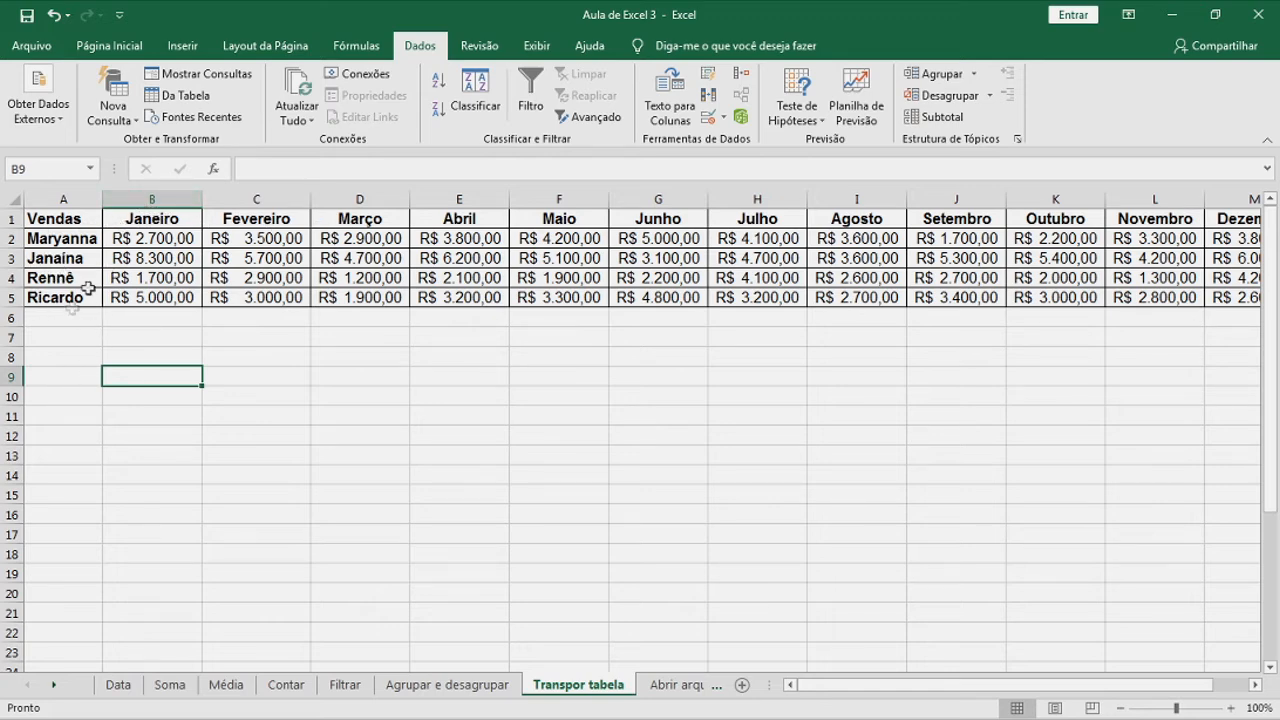
Copy the sales table A1:M5 and paste it transposed at A7, then open Abrir arquivo texto
left_click(390, 260)
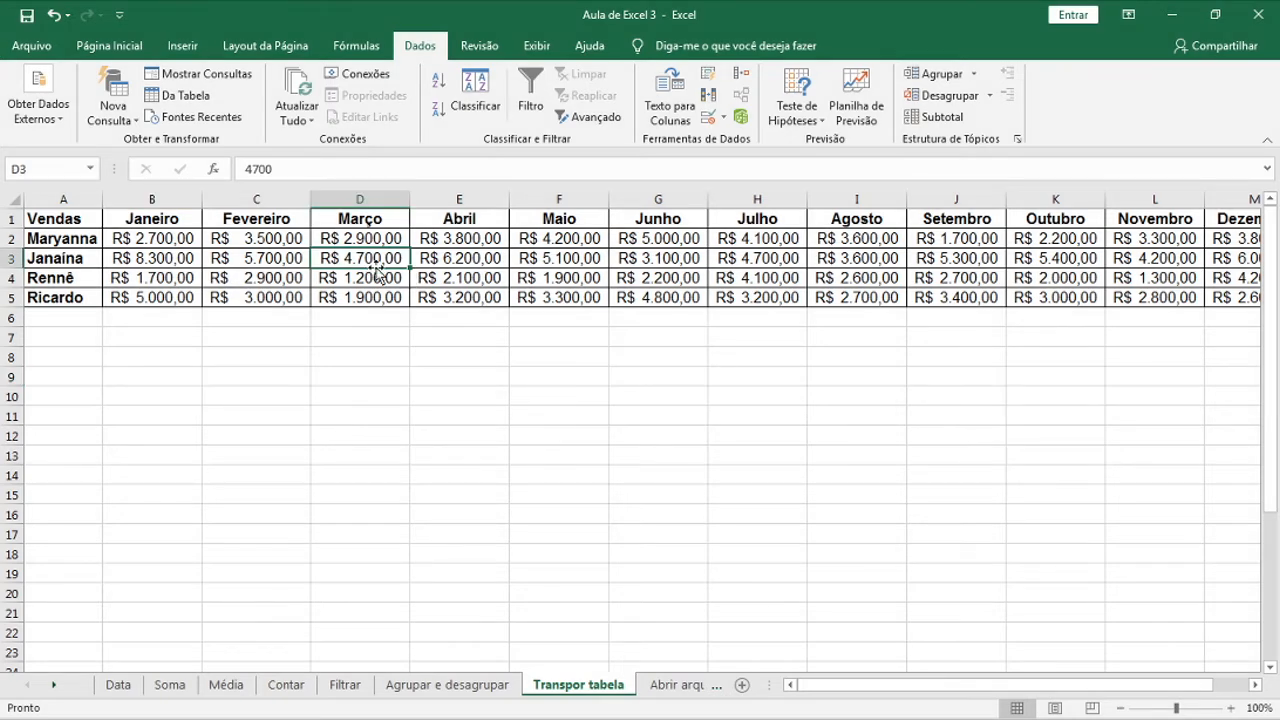
key("ctrl+a")
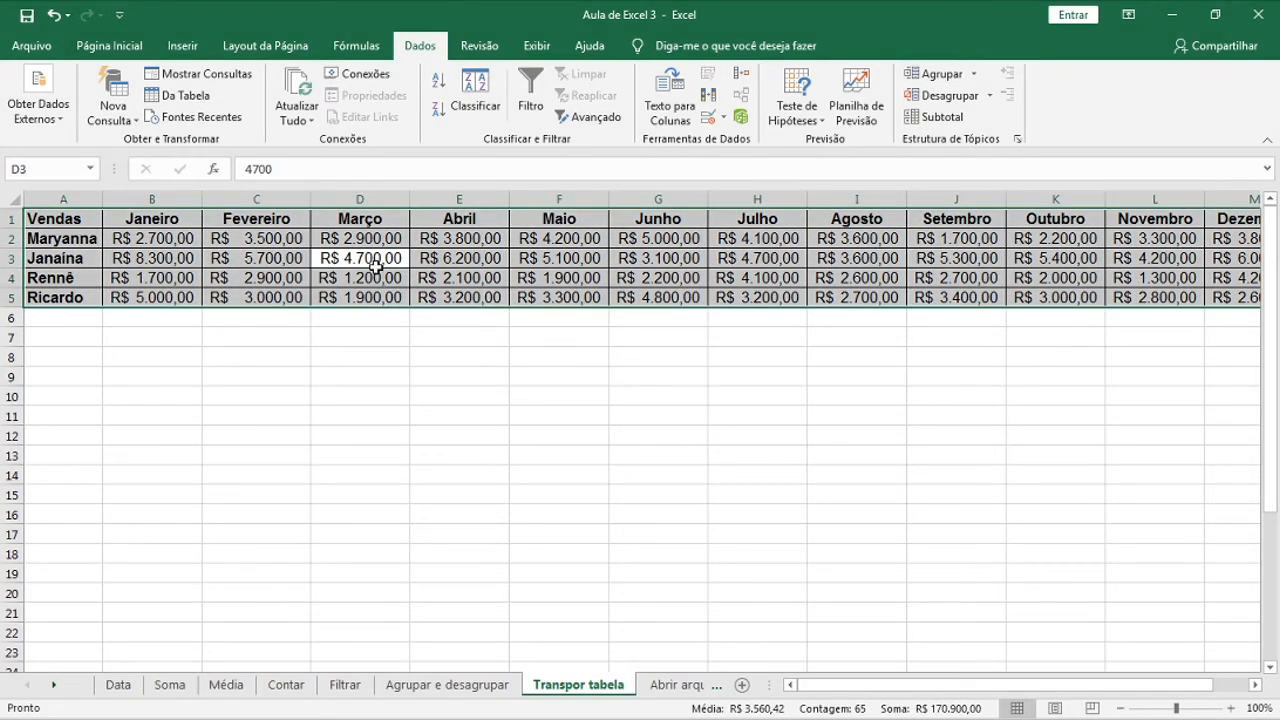
left_click(109, 45)
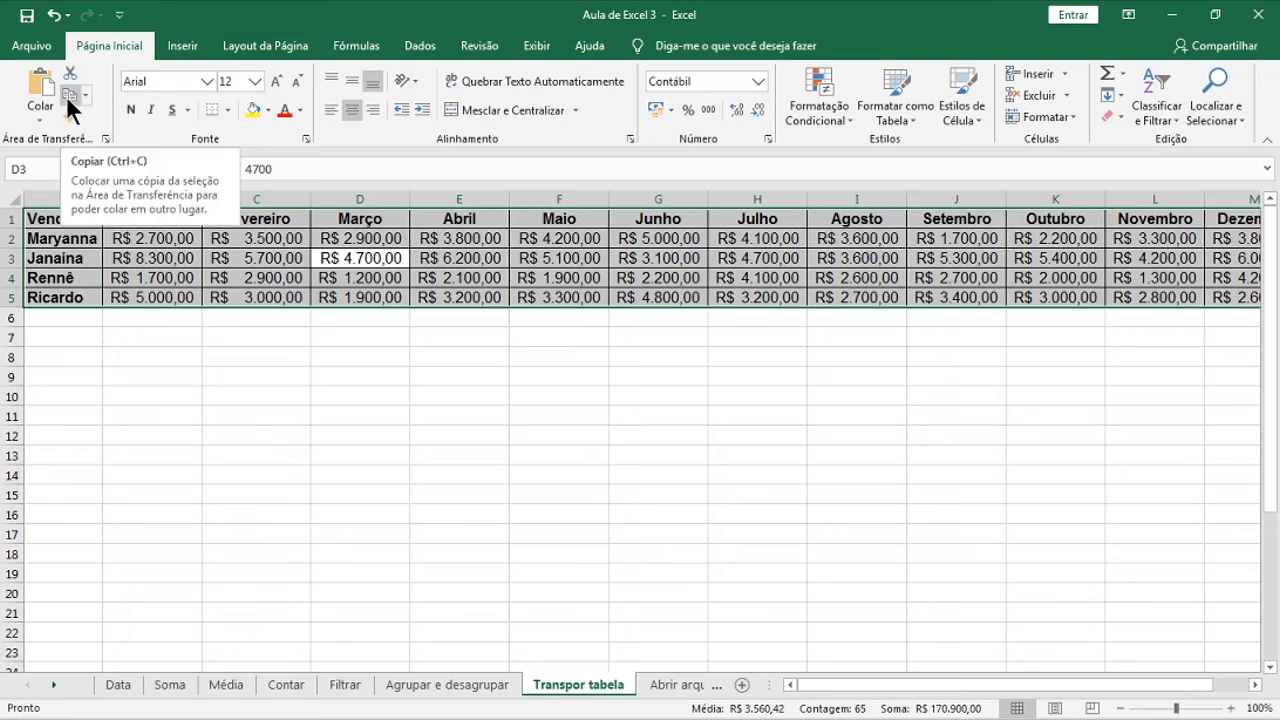
key("ctrl+c")
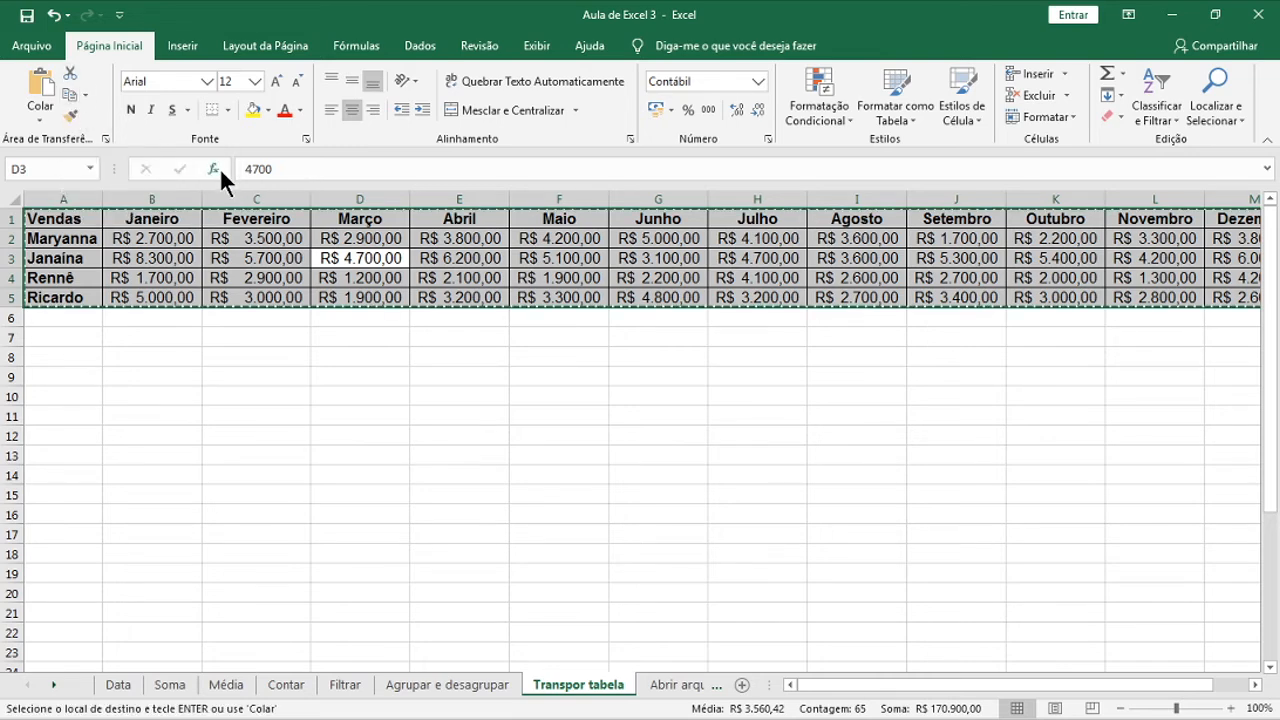
left_click(67, 338)
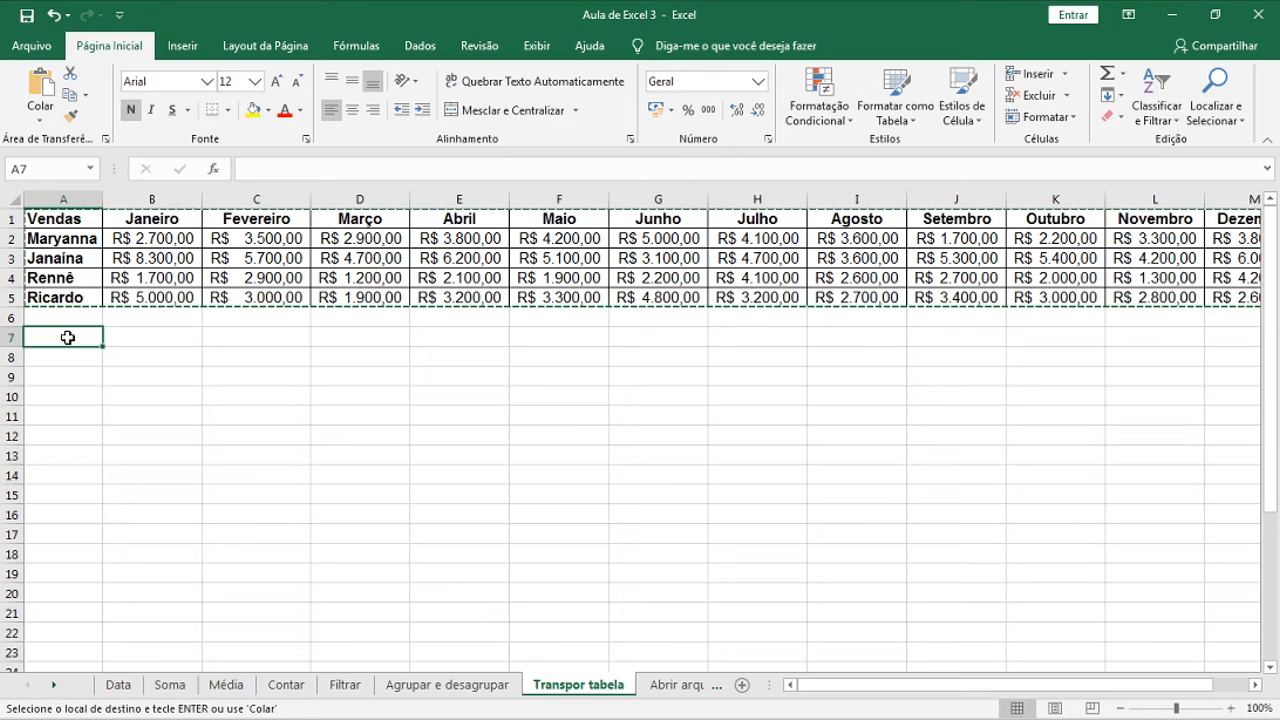
left_click(40, 126)
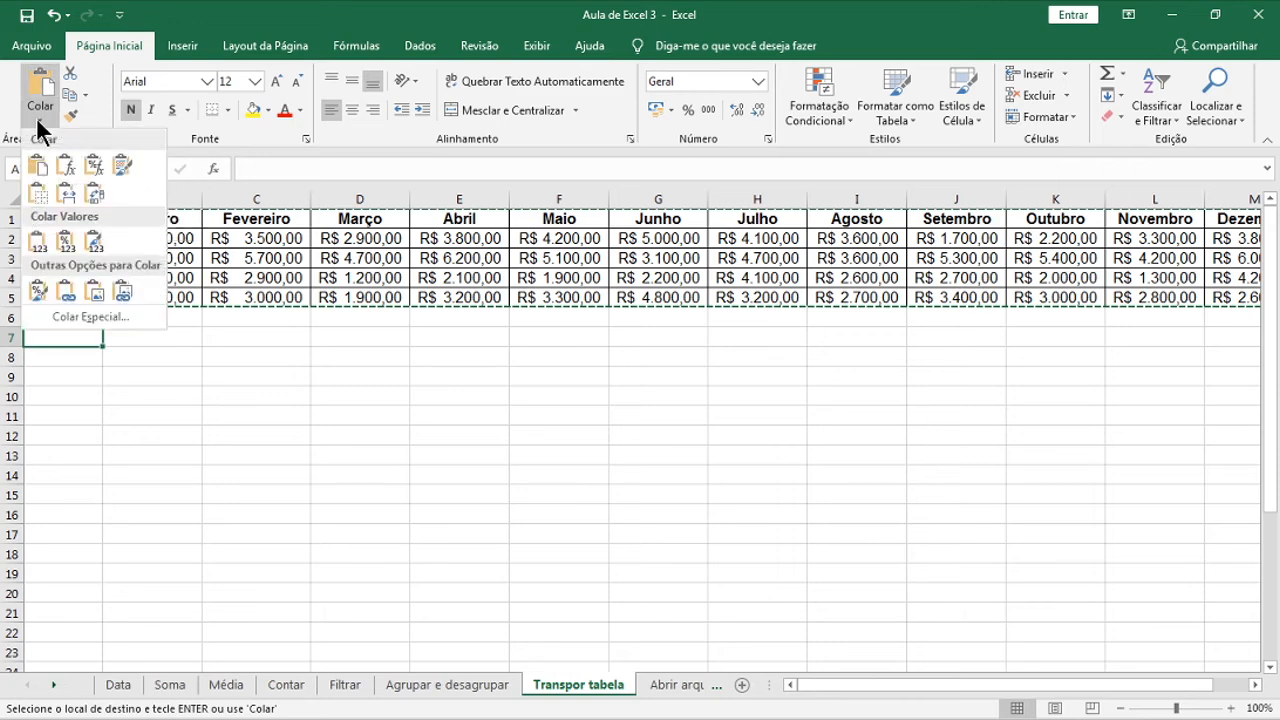
left_click(96, 200)
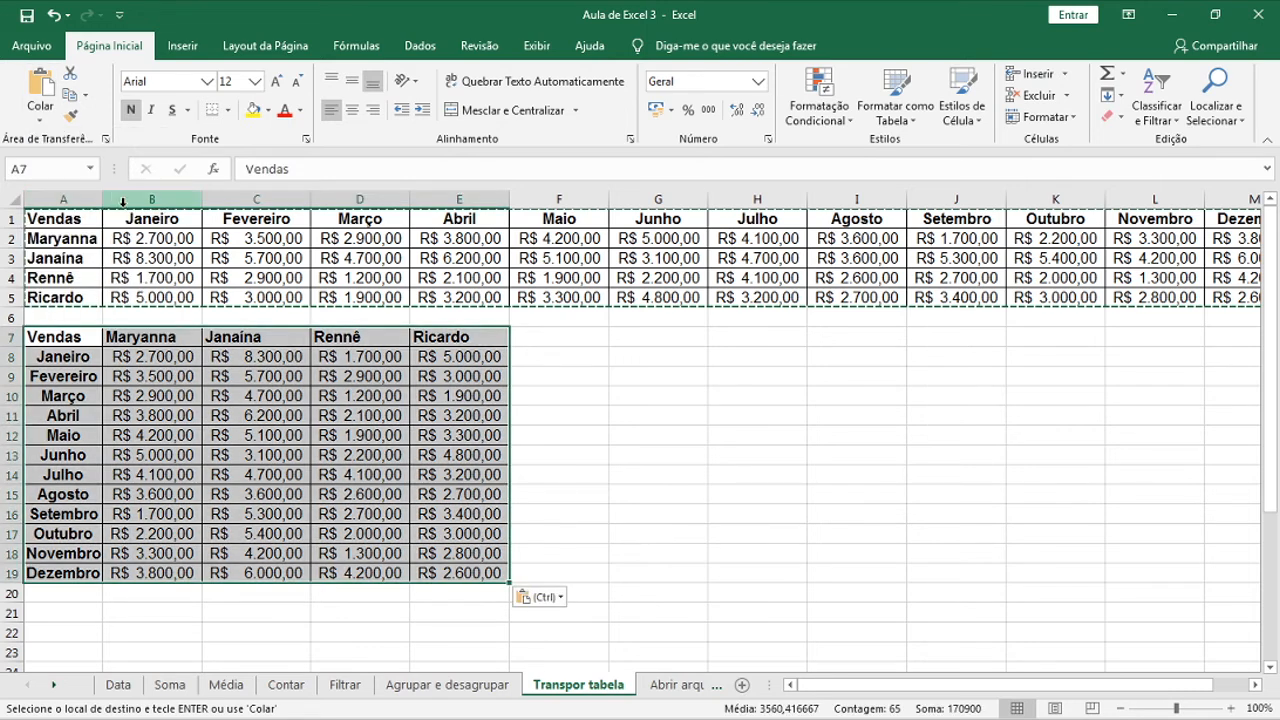
left_click(399, 452)
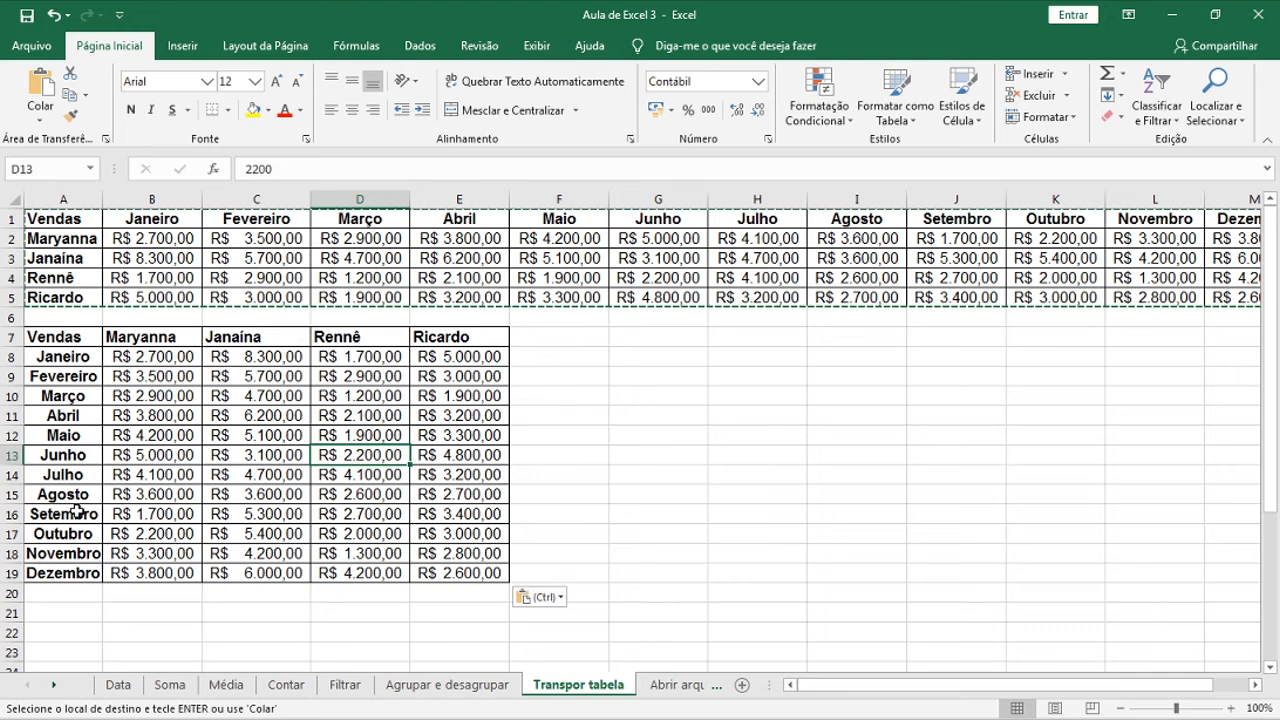
left_click(684, 686)
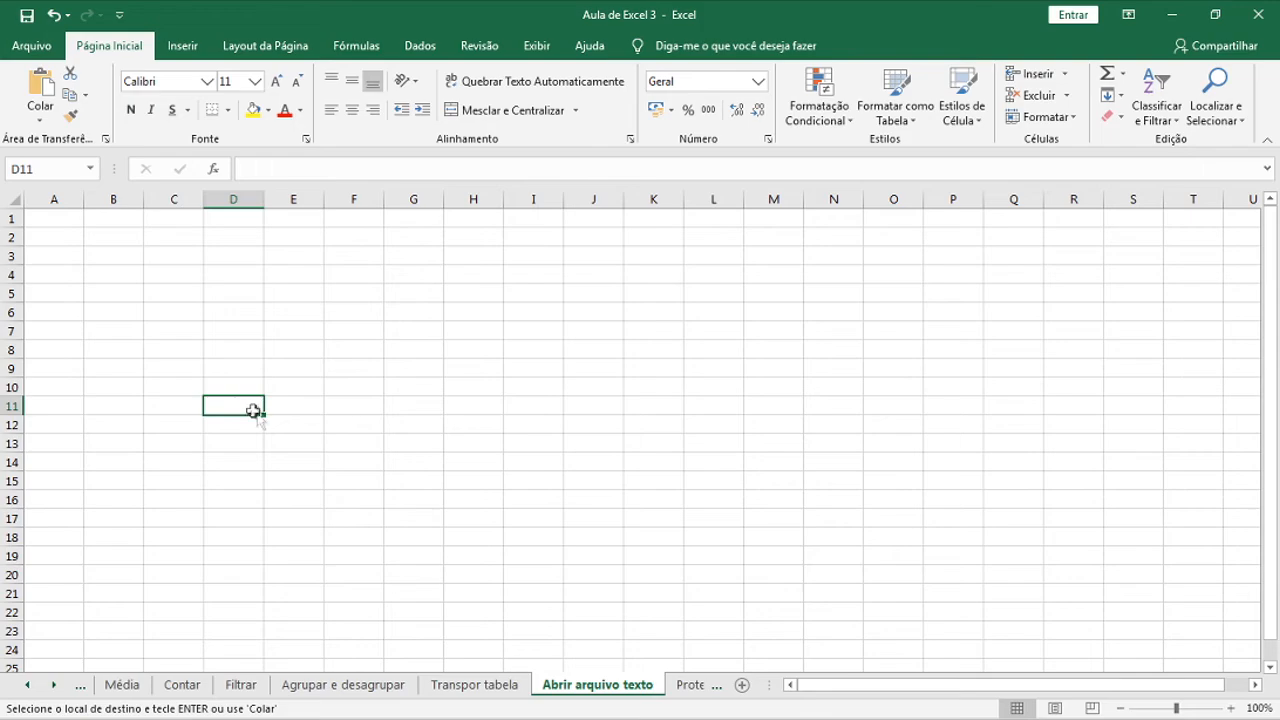
Open Aula de Excel 3 pv from the Exercício folder, with file type set to Todos os arquivos
left_click(28, 46)
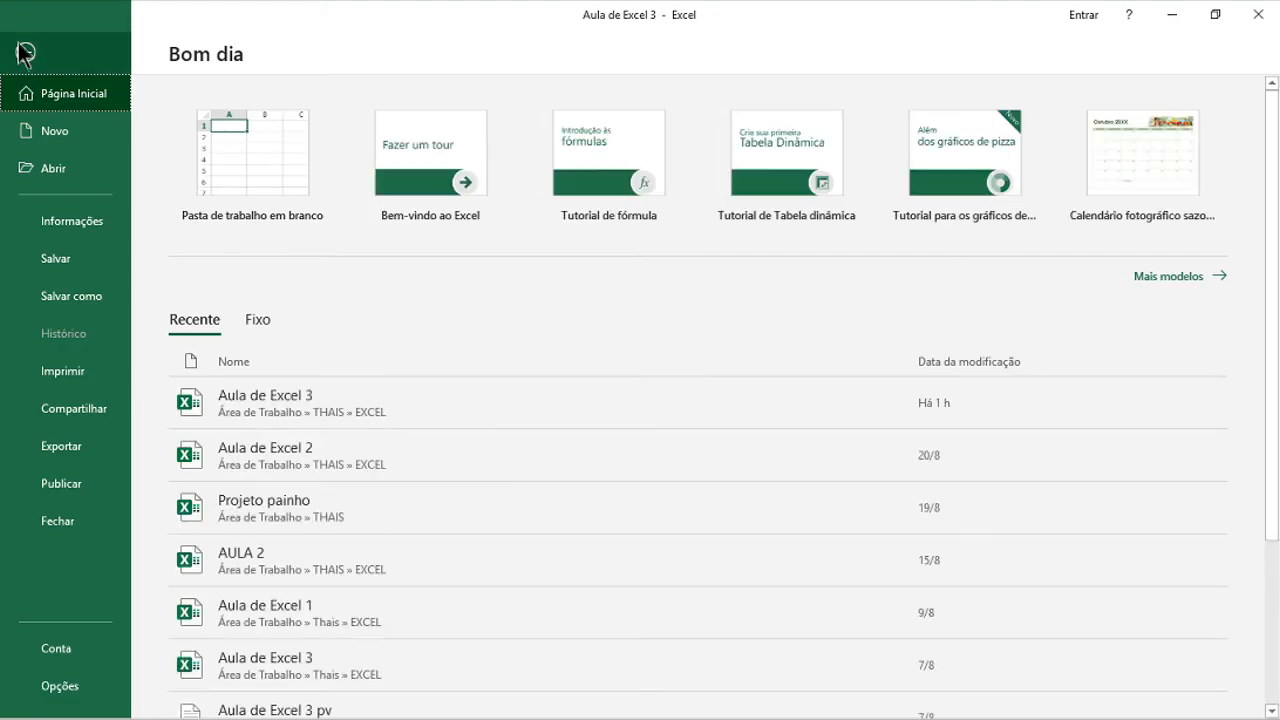
left_click(68, 170)
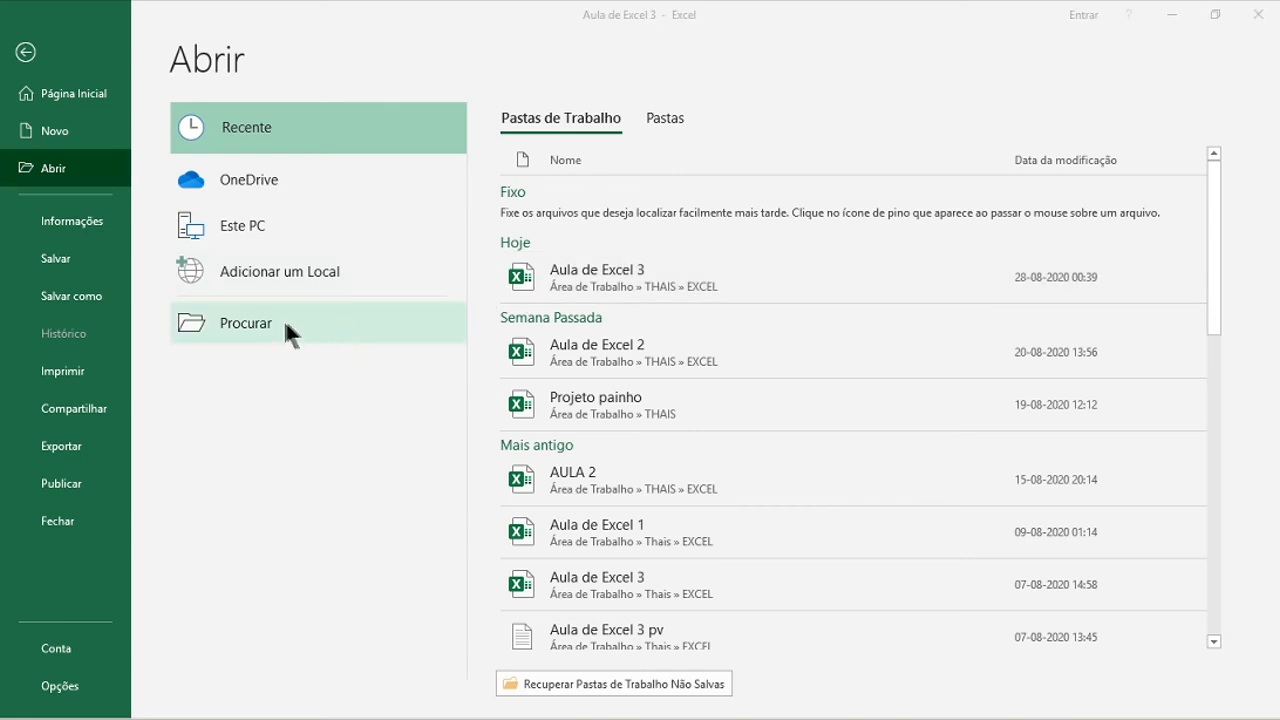
left_click(283, 320)
double_click(237, 126)
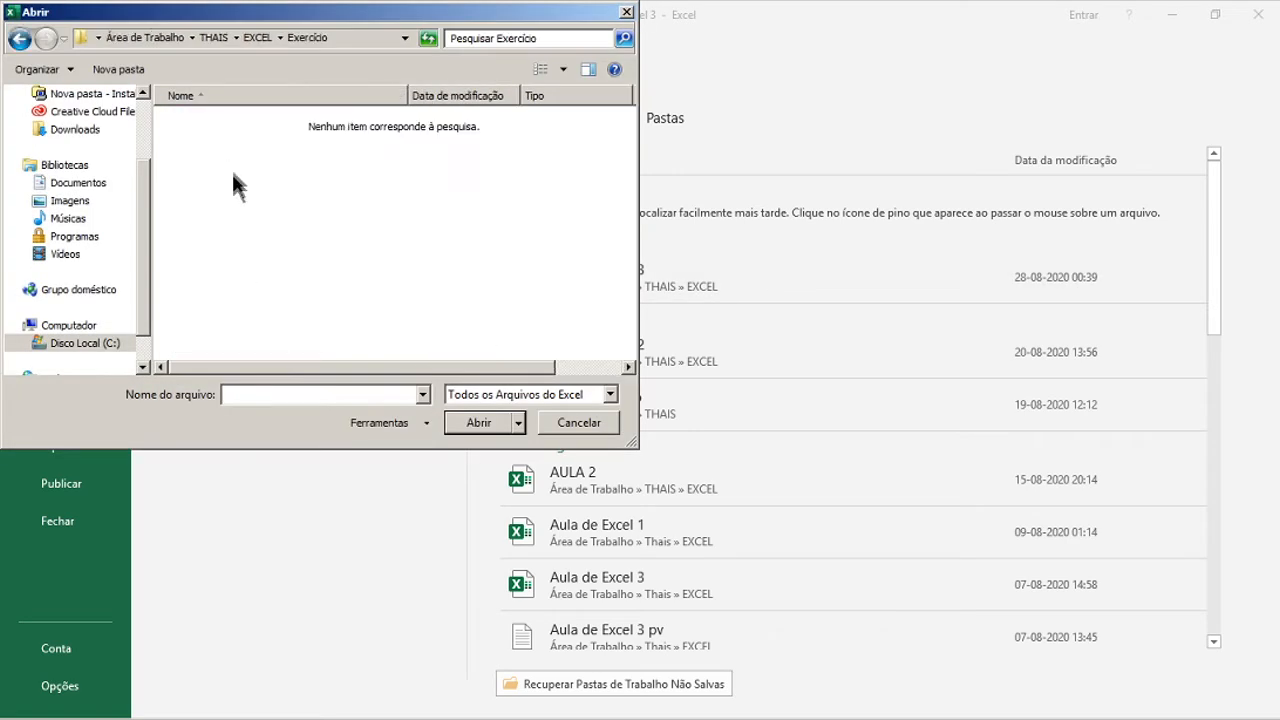
left_click(609, 394)
left_click(565, 412)
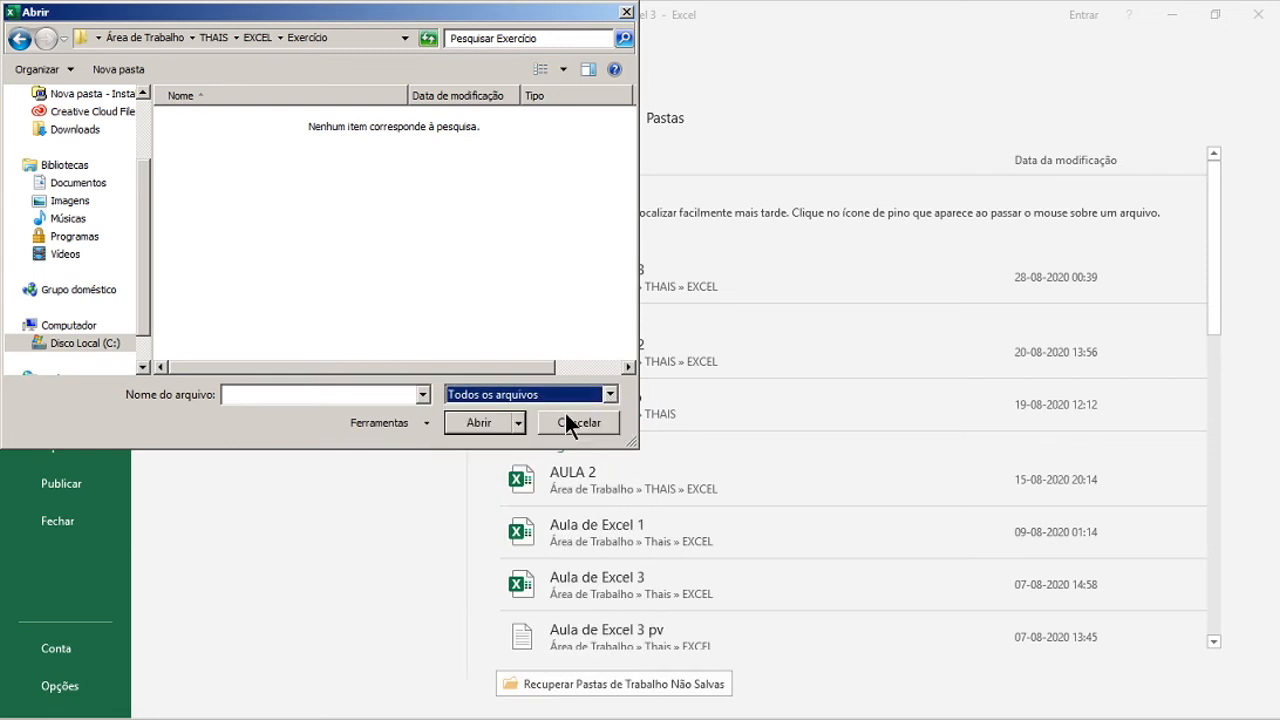
left_click(240, 142)
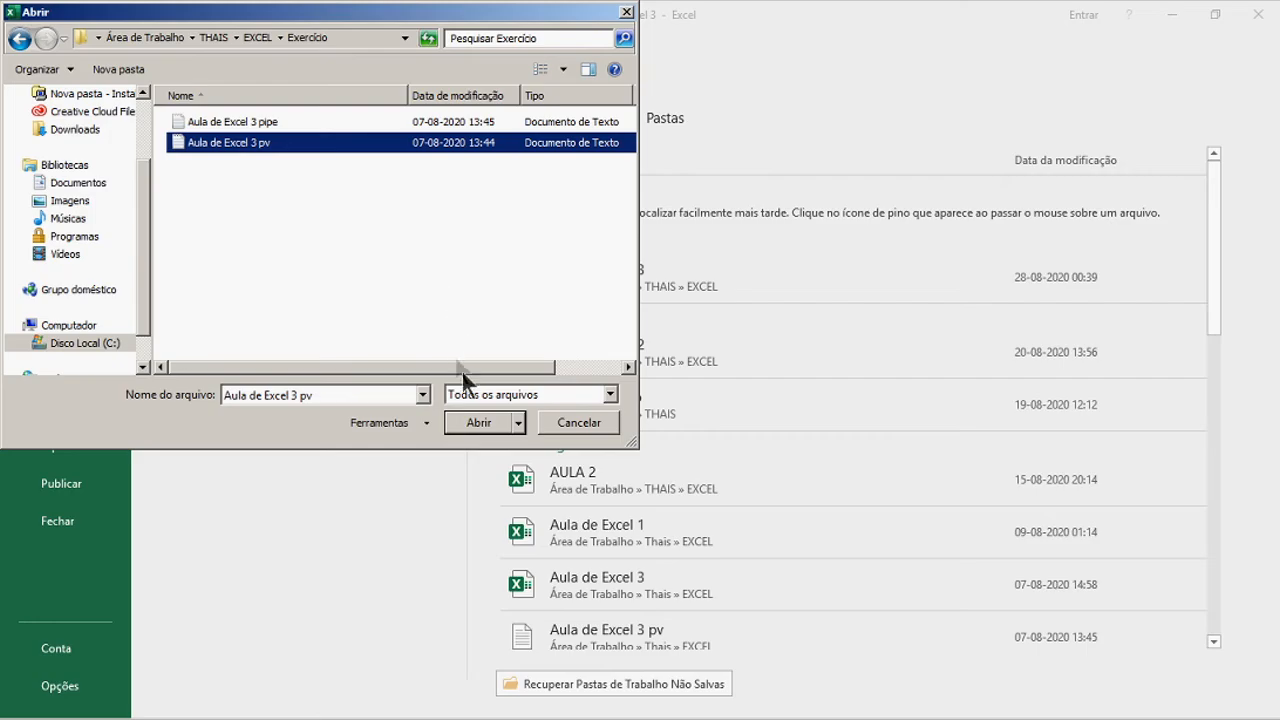
left_click(473, 423)
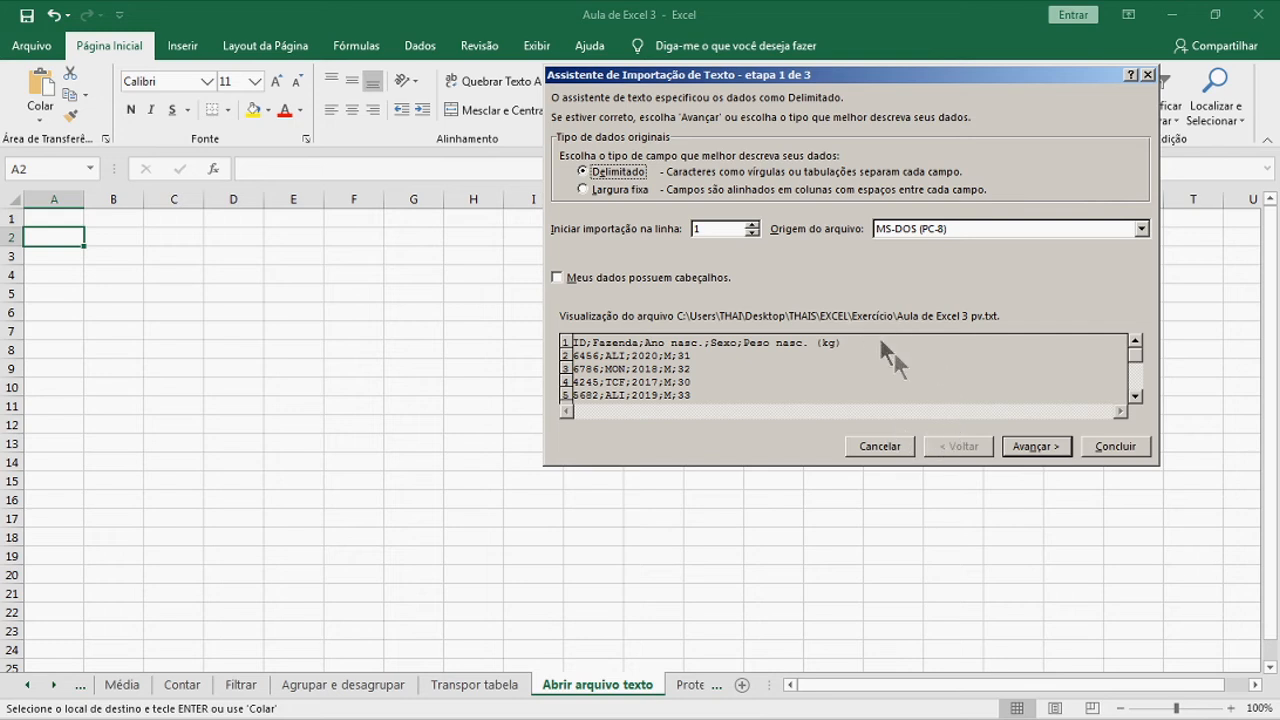
Finish the import wizard using ; as the delimiter instead of Tabulação
left_click(1052, 447)
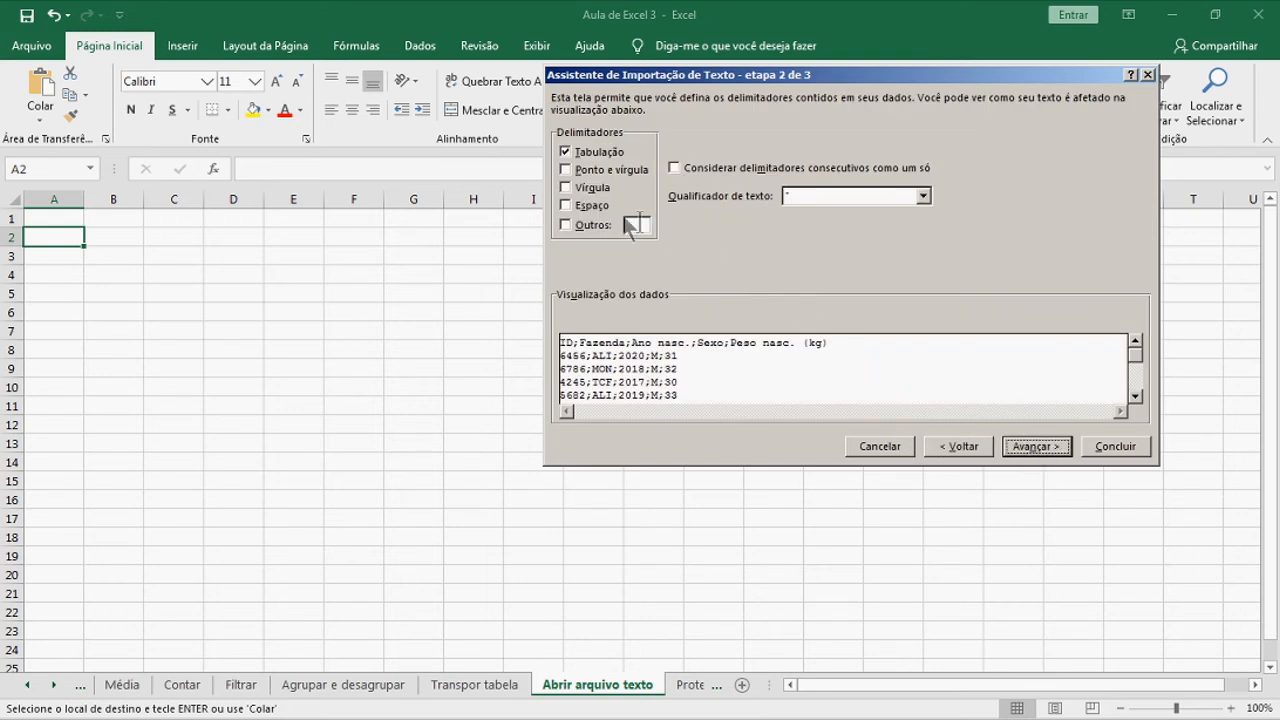
left_click(565, 152)
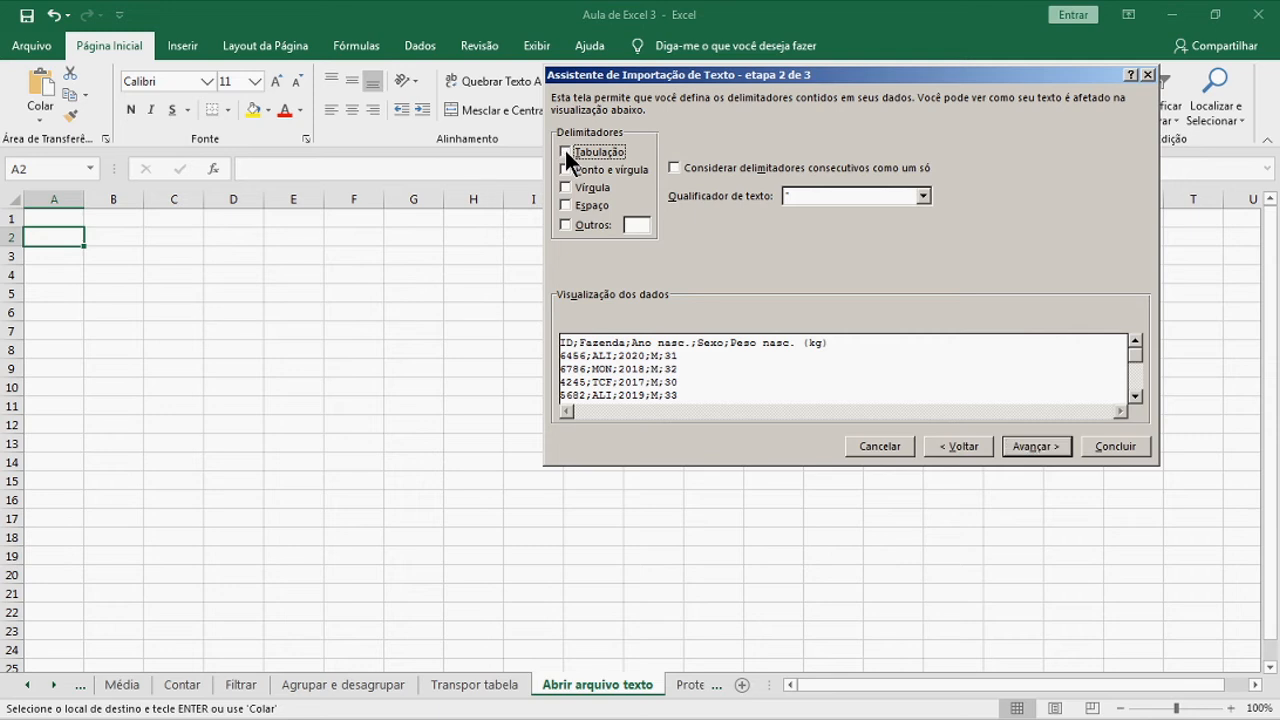
left_click(567, 222)
type(";")
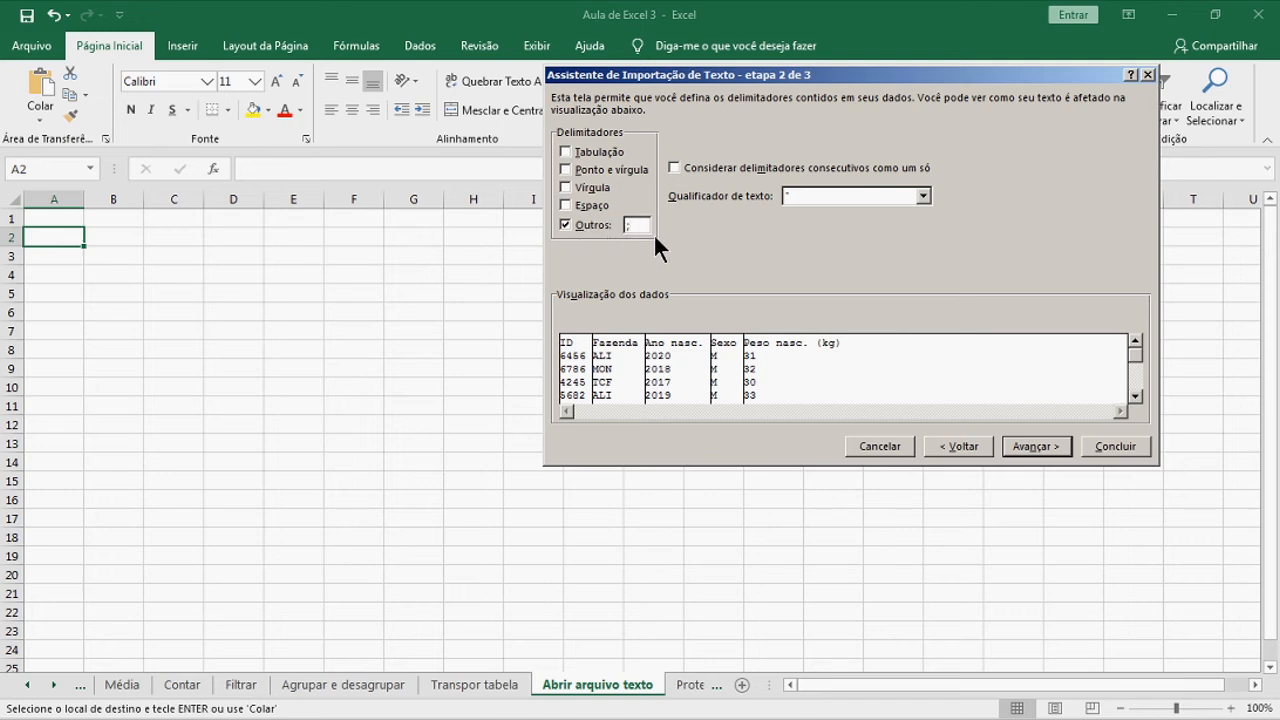
left_click(1060, 449)
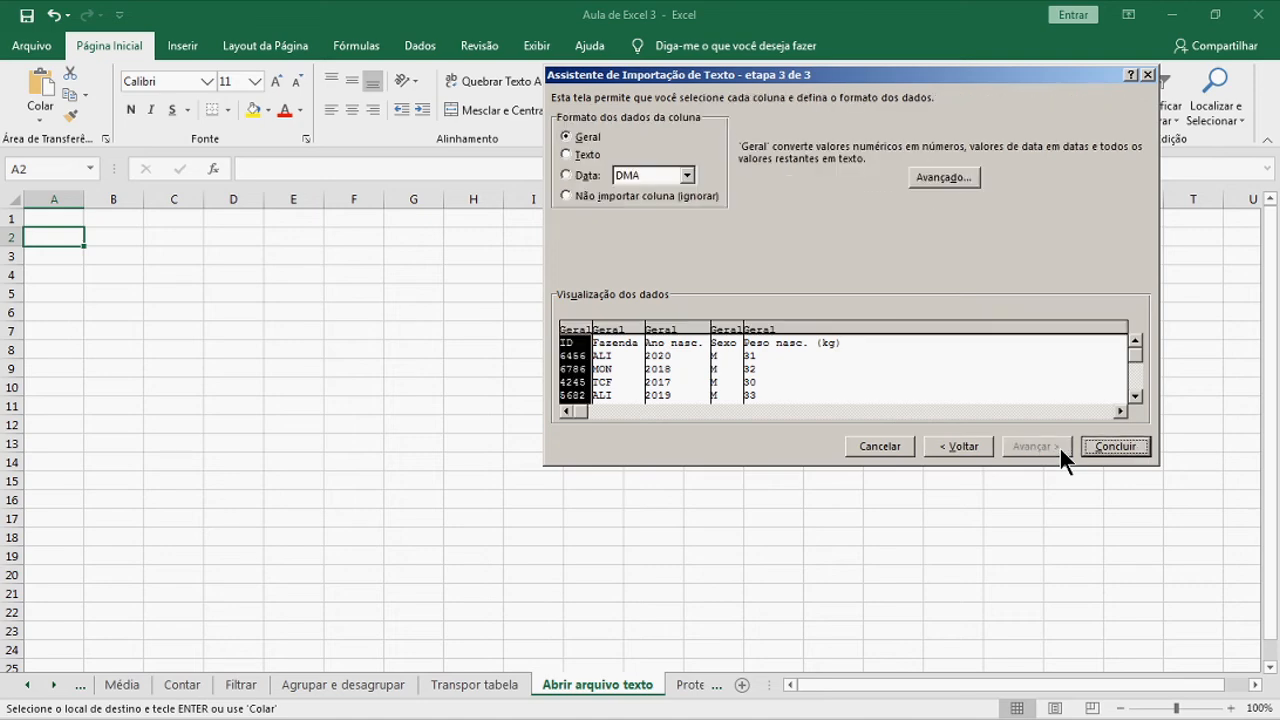
left_click(1113, 447)
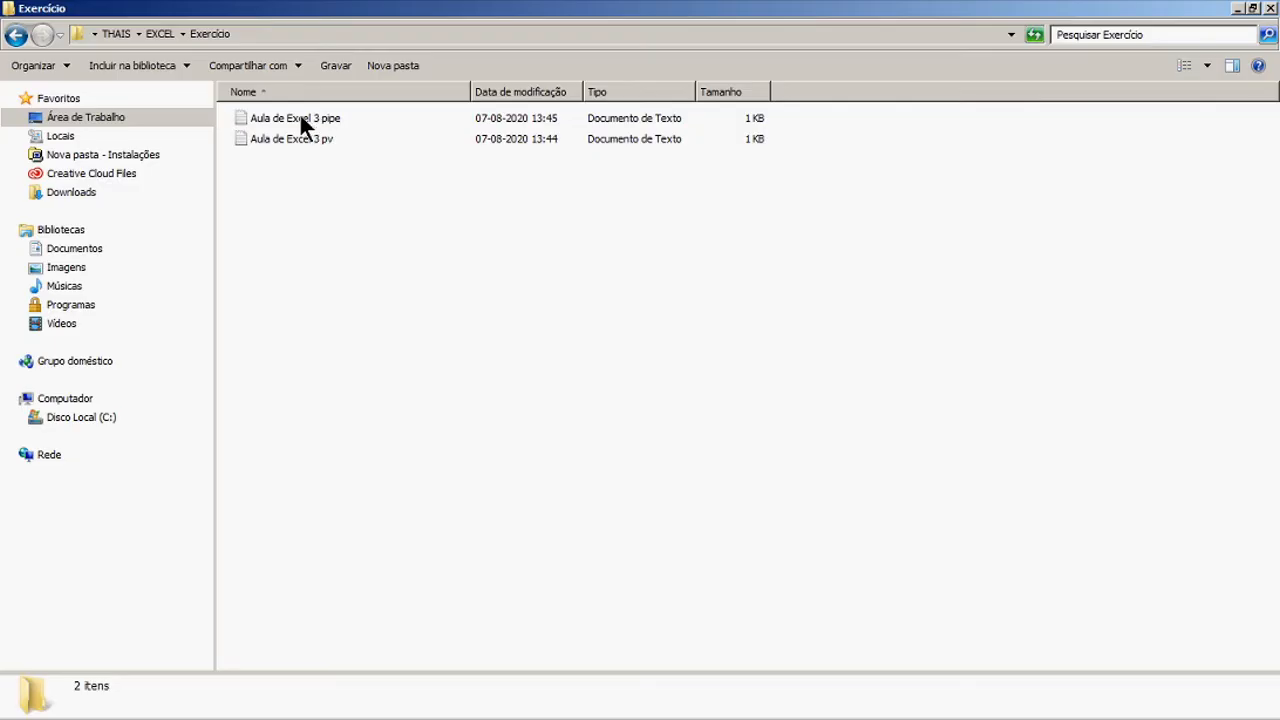
Open Aula de Excel 3 pipe in Notepad, copy all its text, and return to Excel
double_click(300, 116)
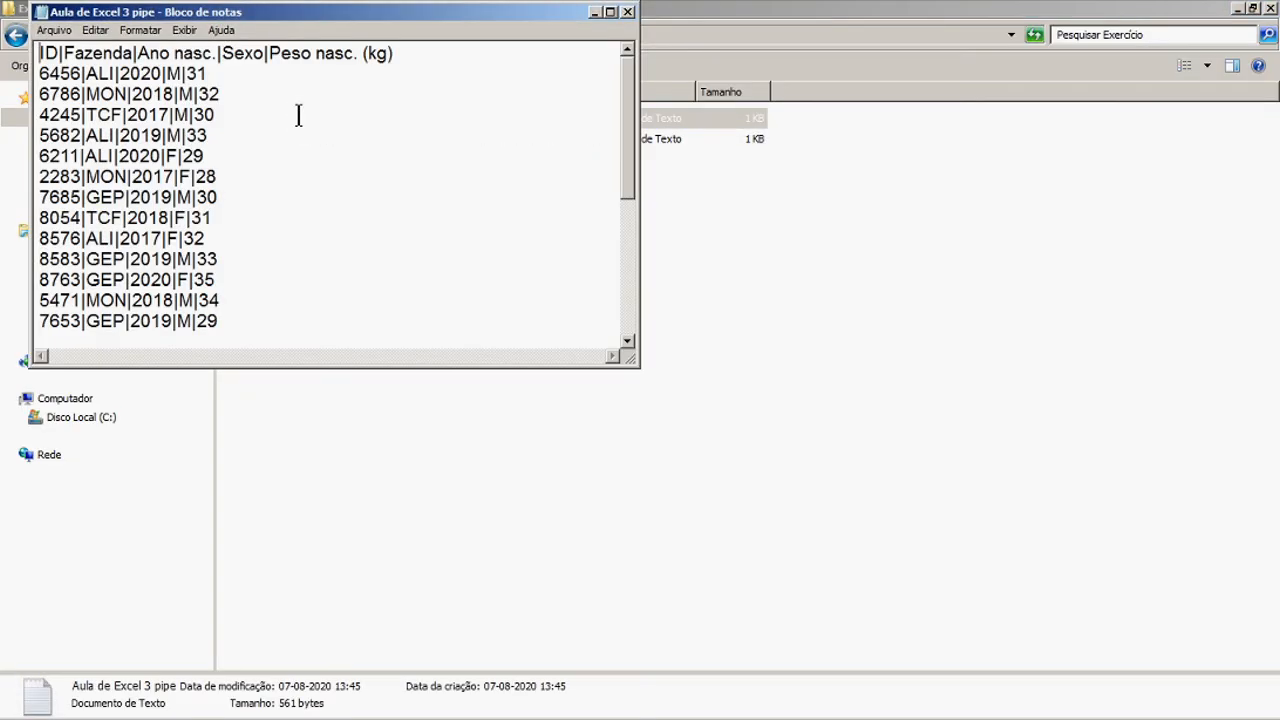
left_click(610, 13)
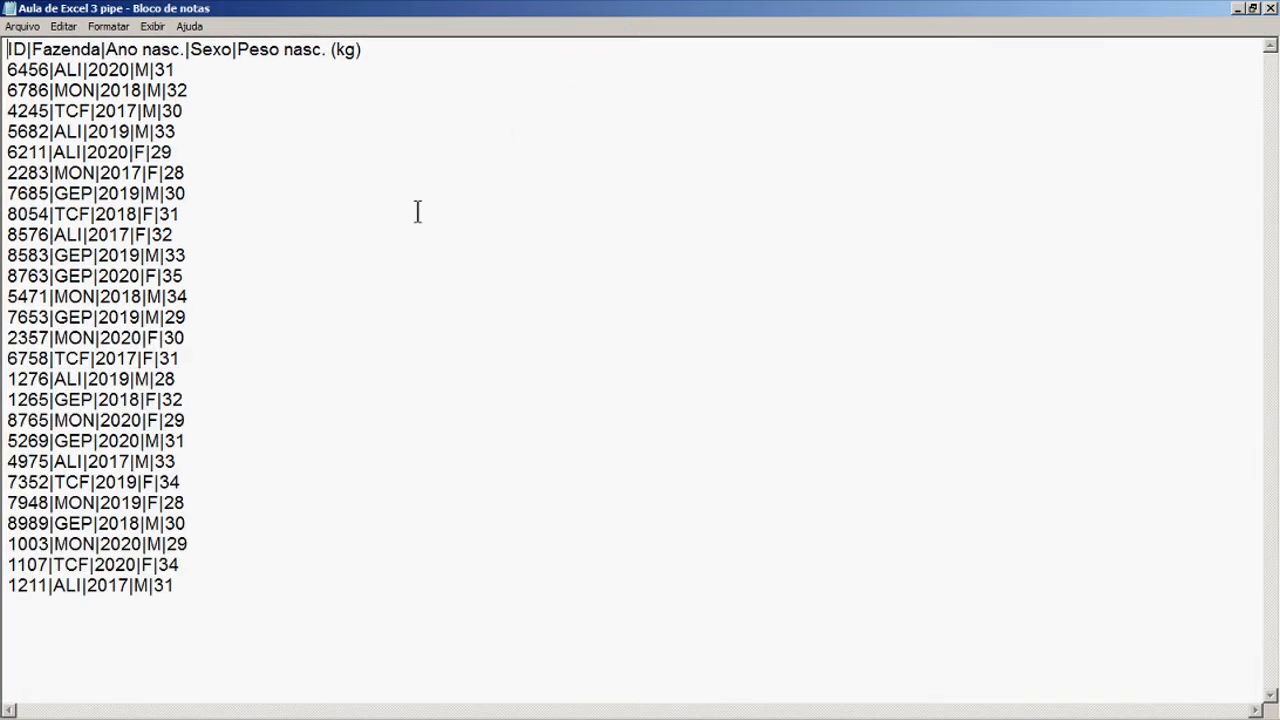
key("ctrl+a")
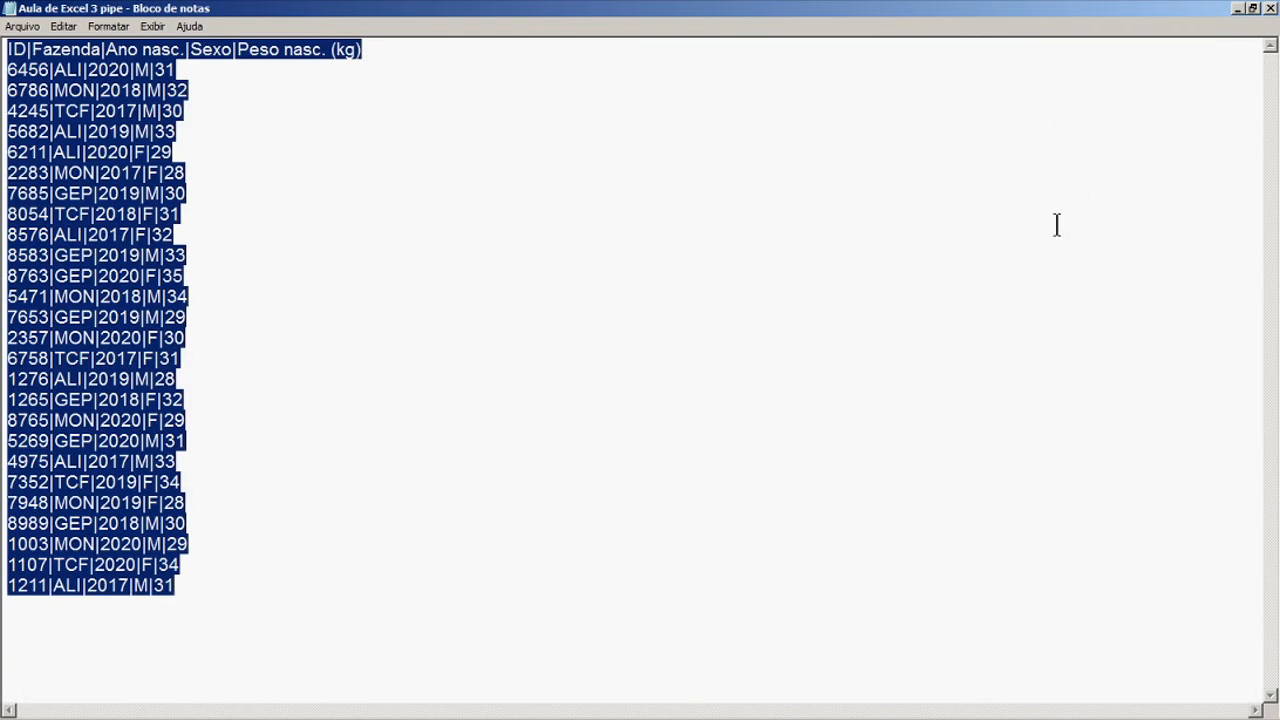
left_click(1237, 9)
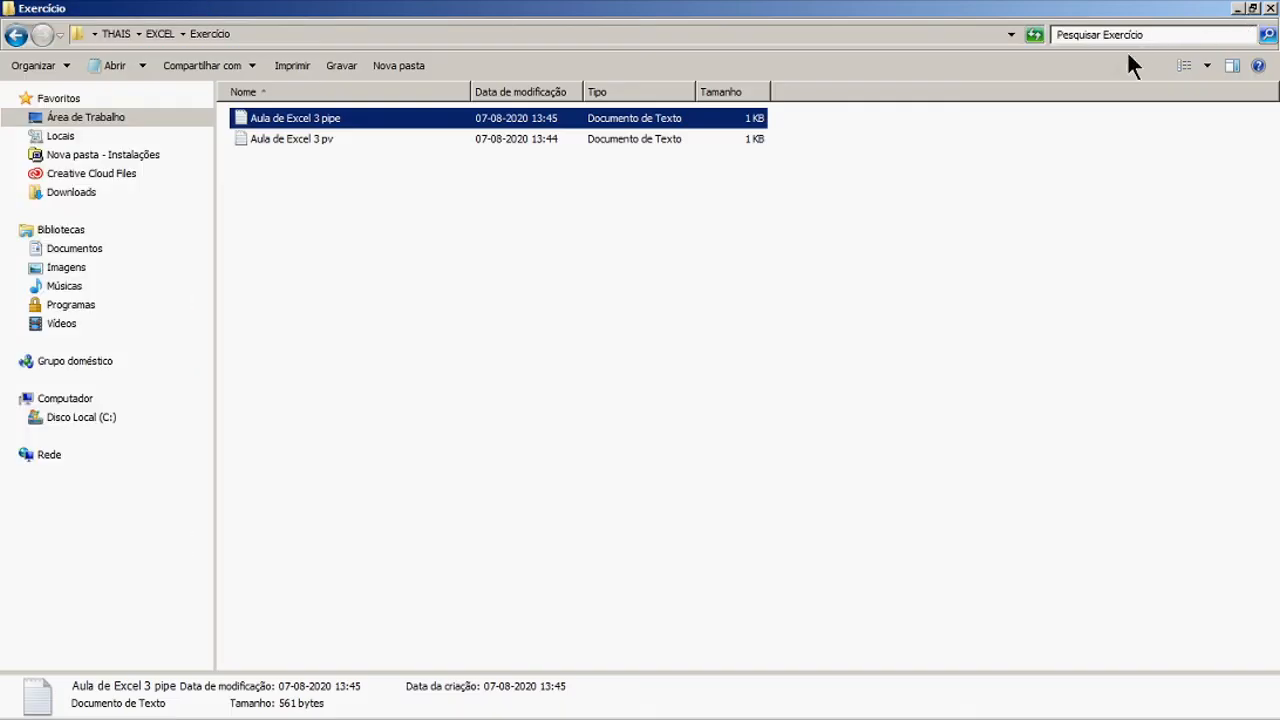
left_click(314, 705)
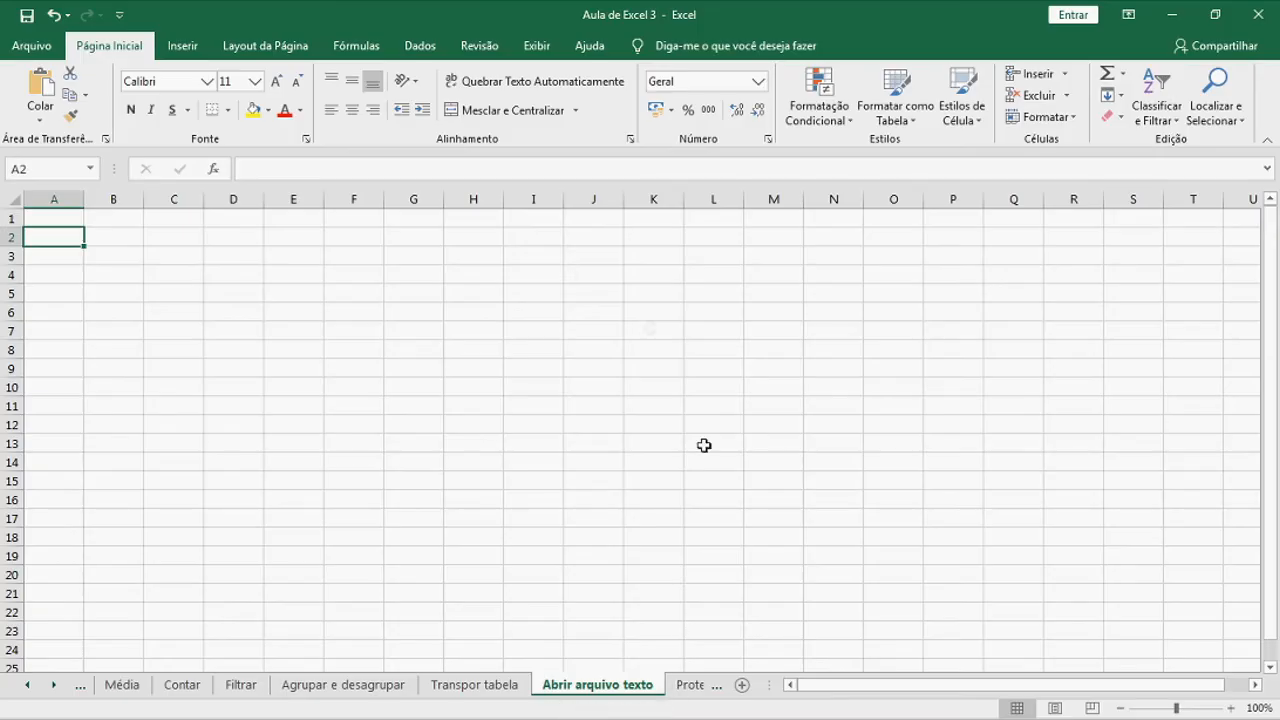
Paste the pipe data at A1 and split it with Texto para Colunas using | as delimiter
left_click(76, 220)
key("ctrl+v")
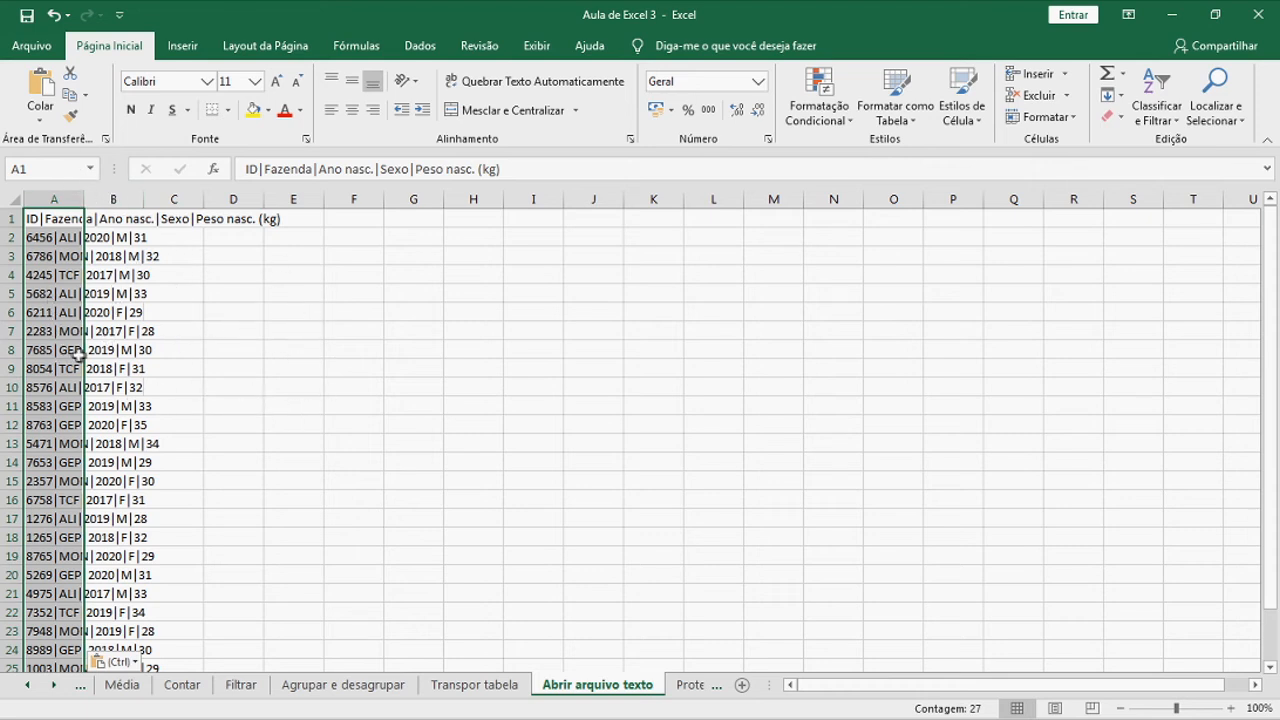
left_click(420, 46)
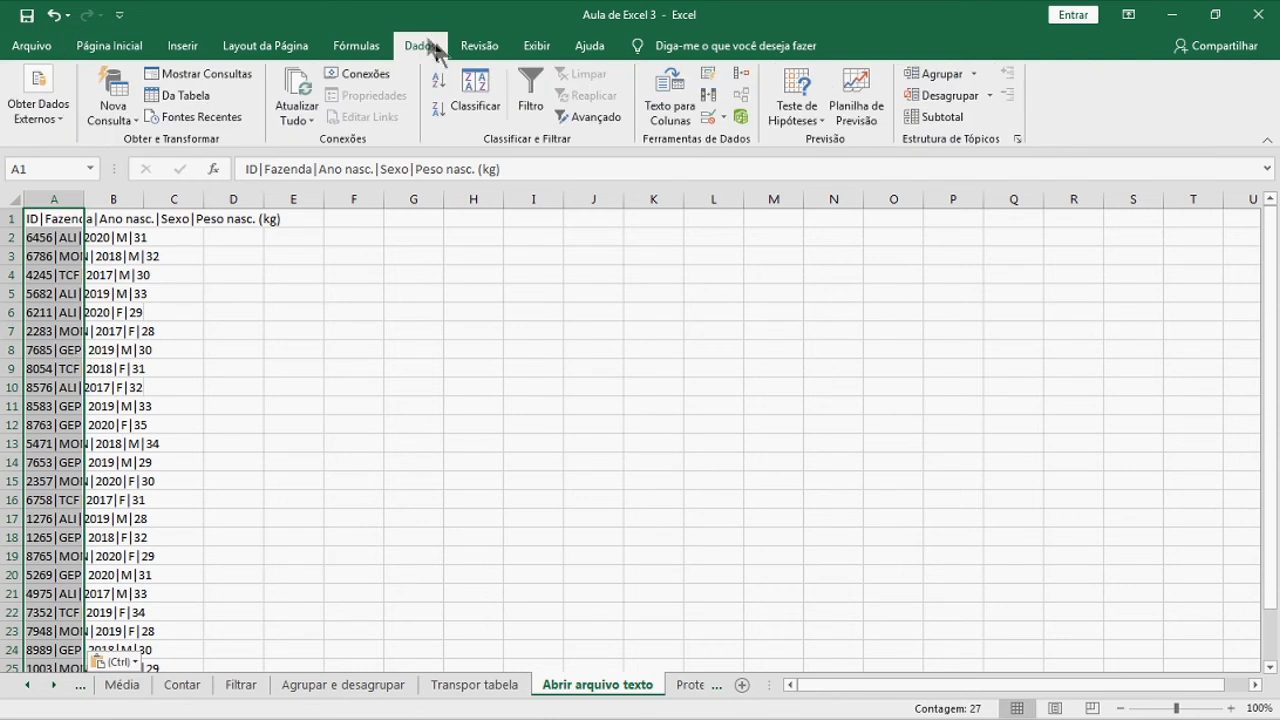
left_click(676, 120)
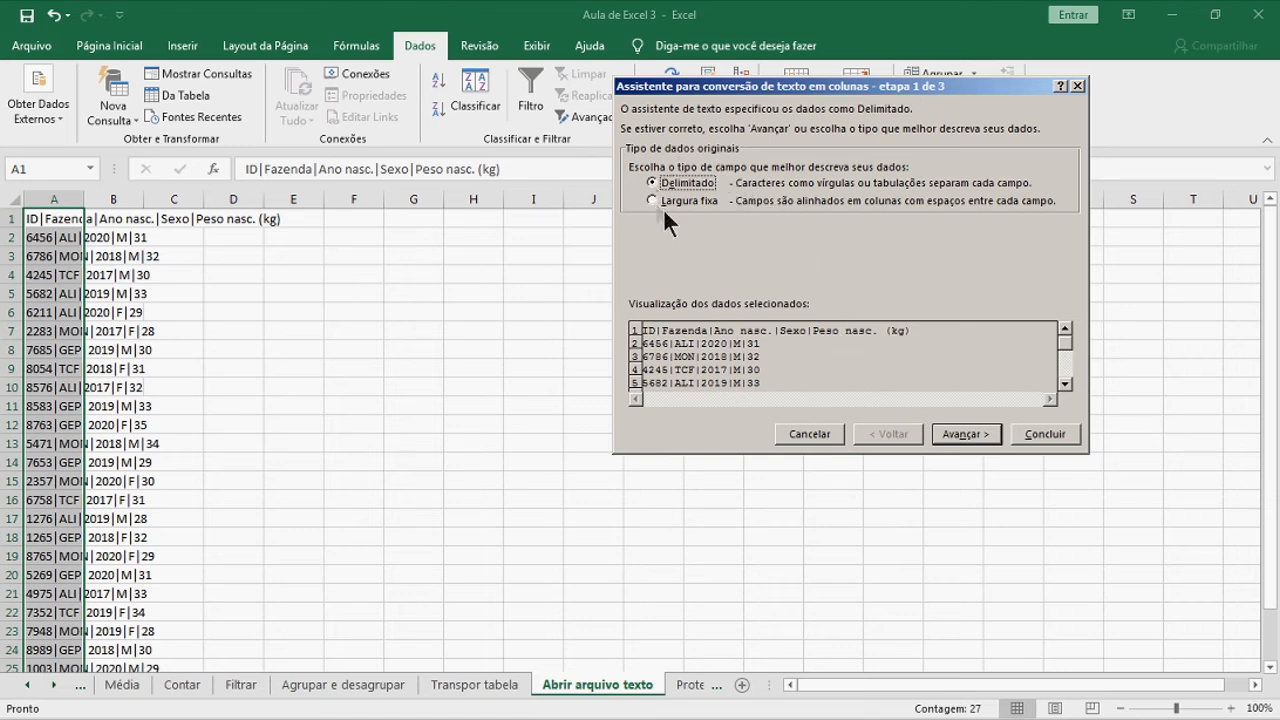
left_click(965, 434)
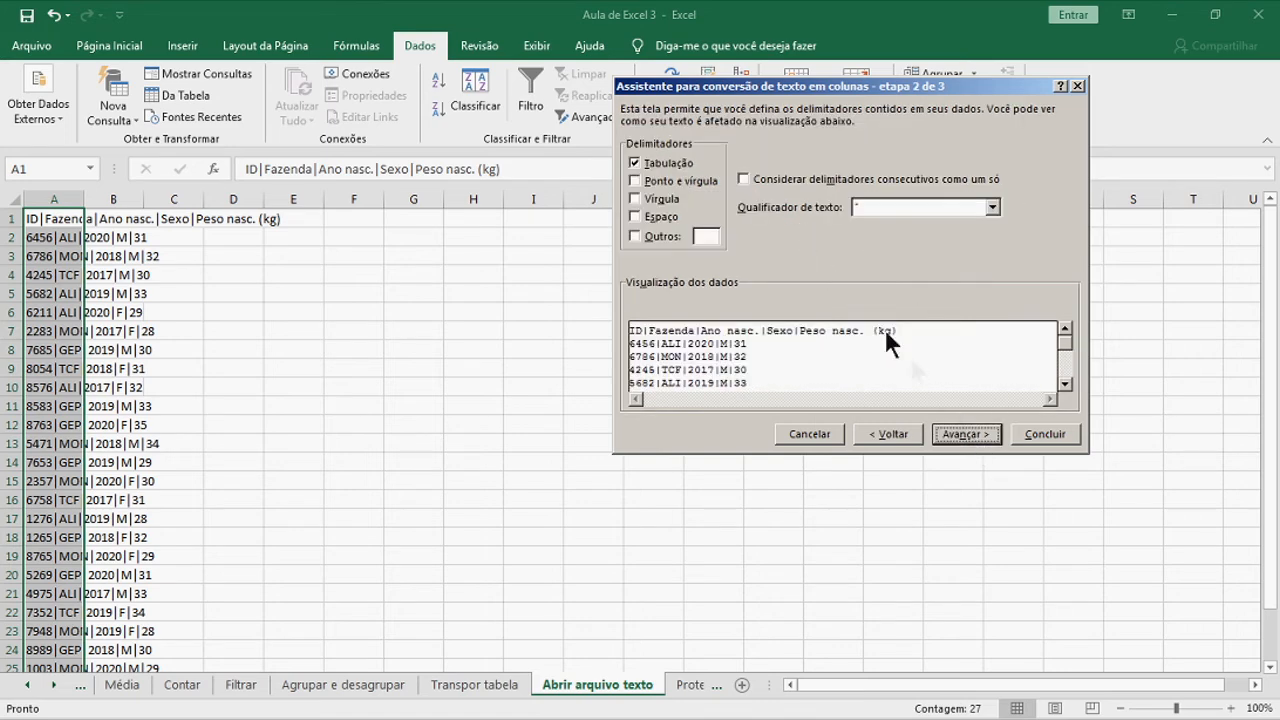
left_click(634, 236)
type("|")
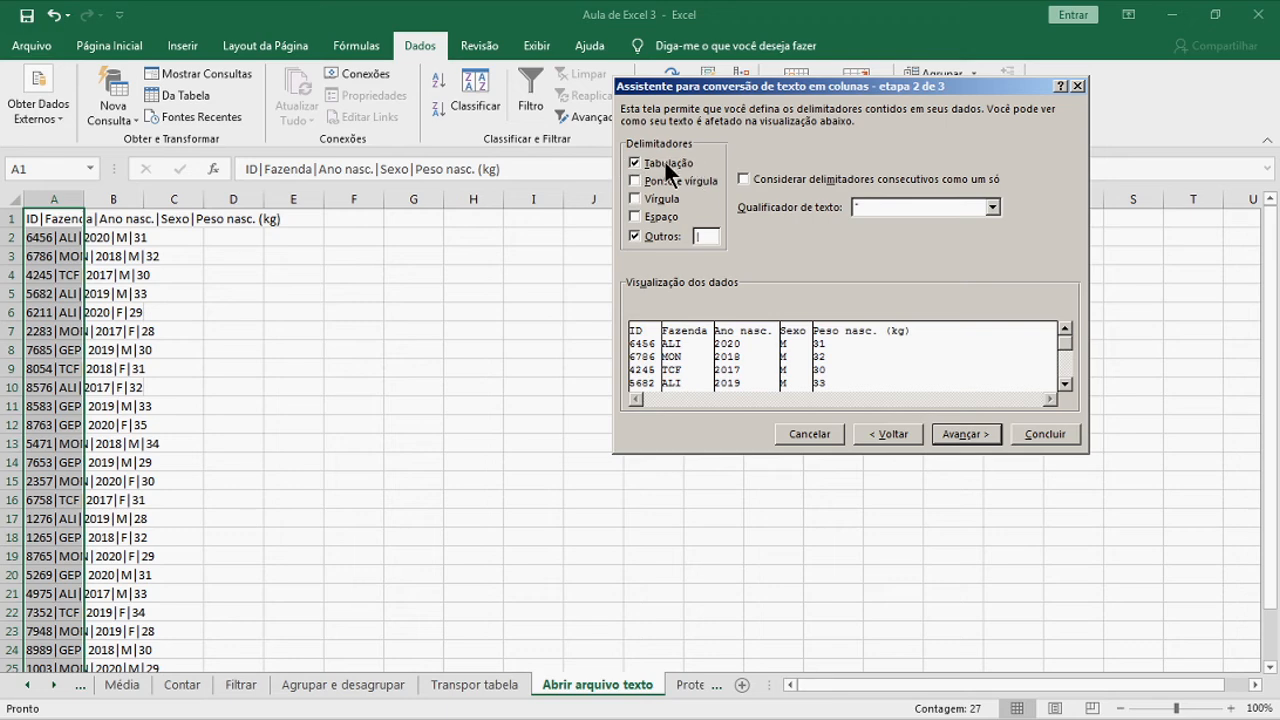
left_click(983, 432)
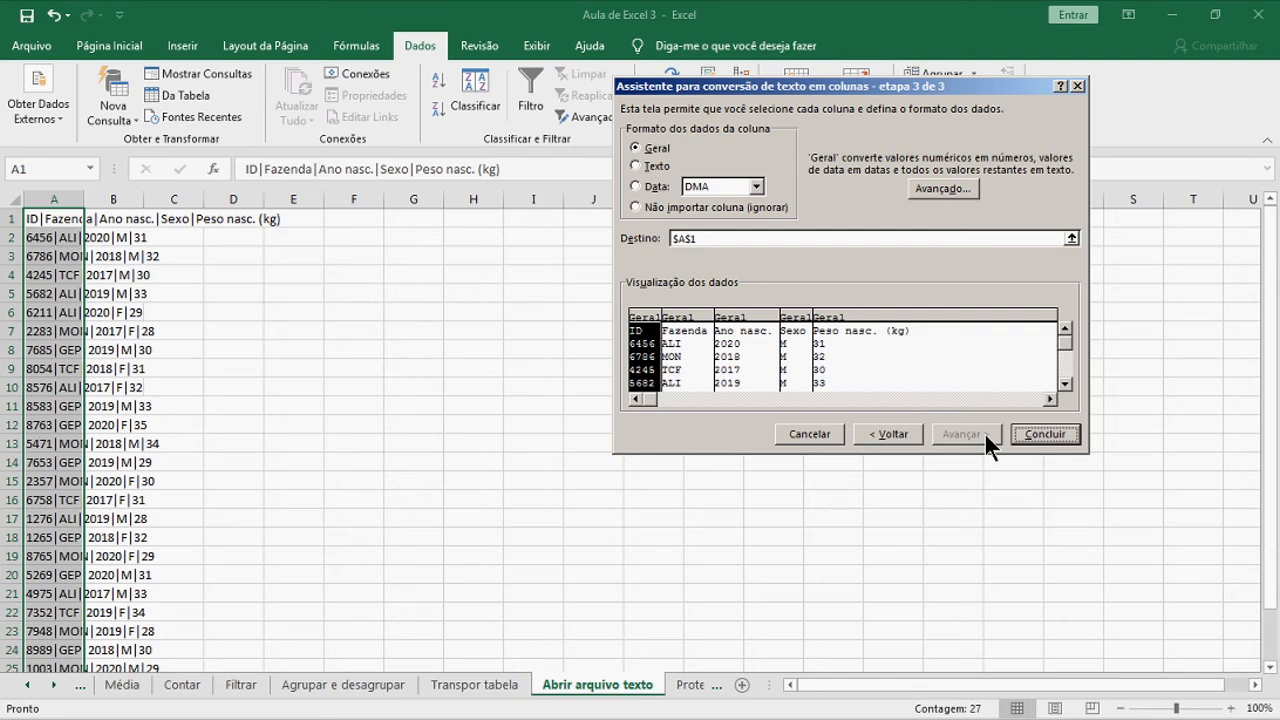
left_click(1045, 434)
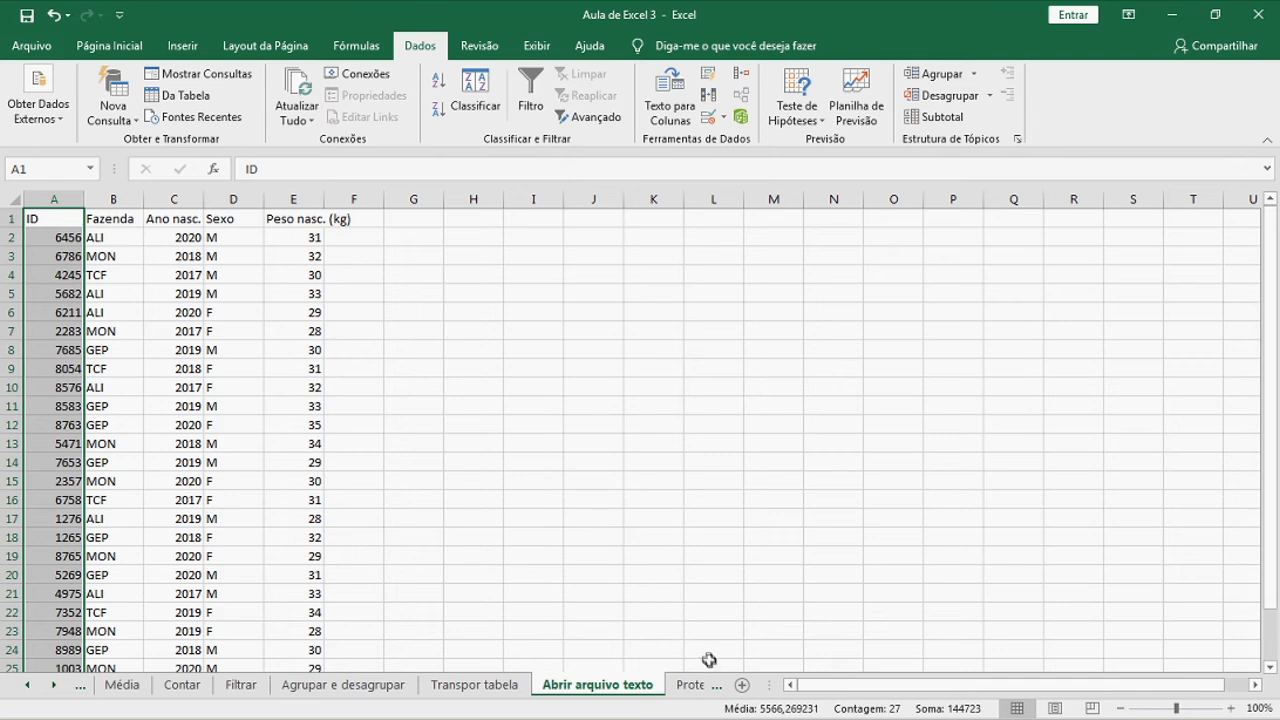
Open the Proteger sheet holding the ID, Fazenda, Ano nasc., Sexo, Peso nasc. (kg) table
left_click(695, 686)
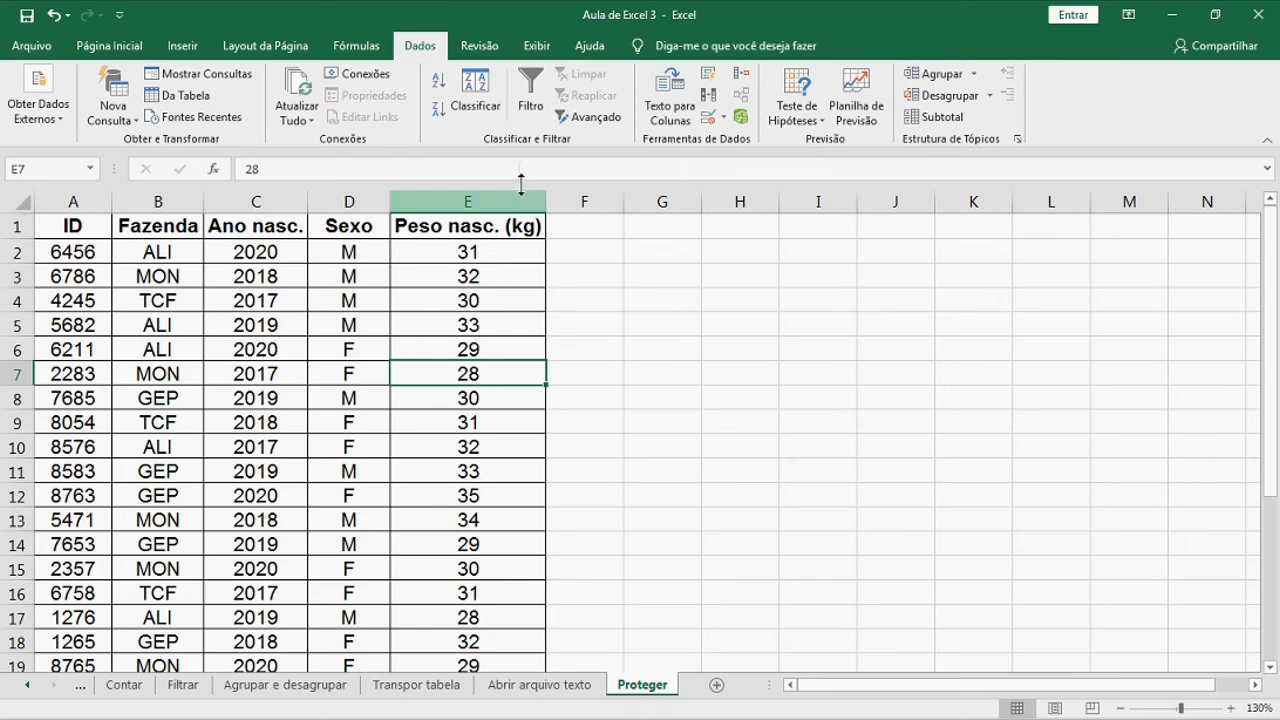
Protect the Proteger sheet with a confirmed password, allowing only selection of locked and unlocked cells
left_click(472, 50)
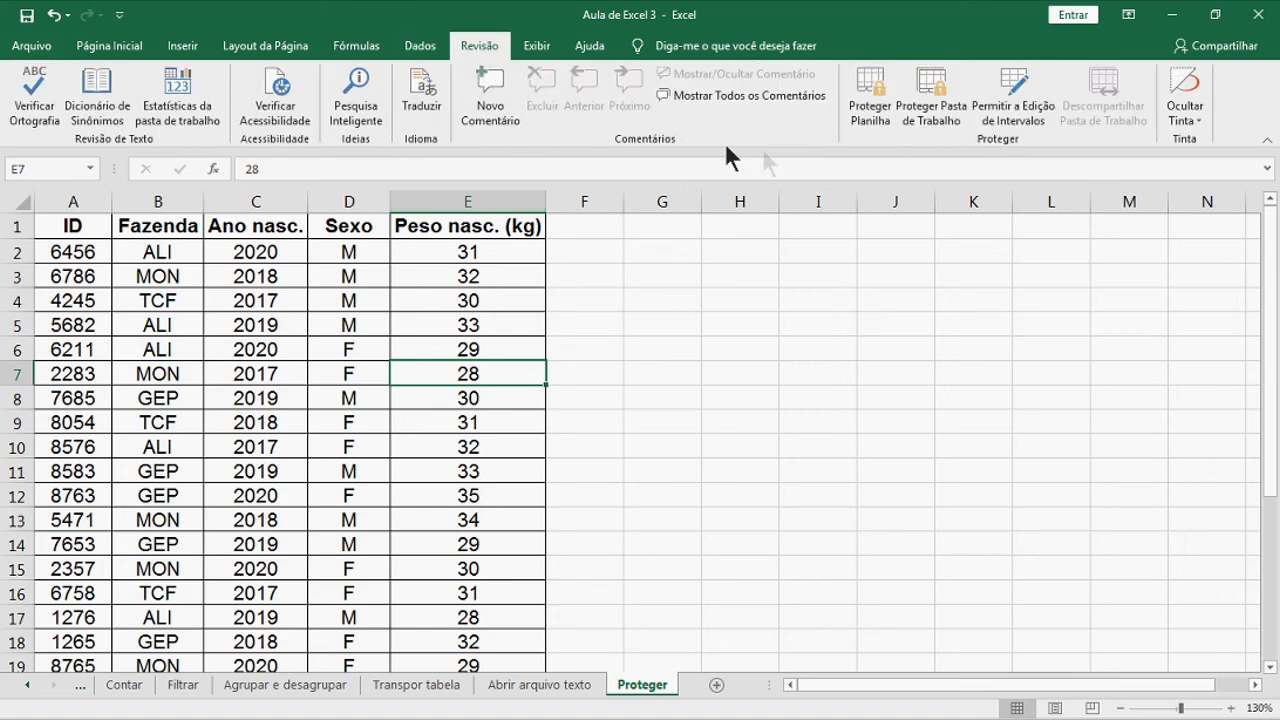
left_click(880, 117)
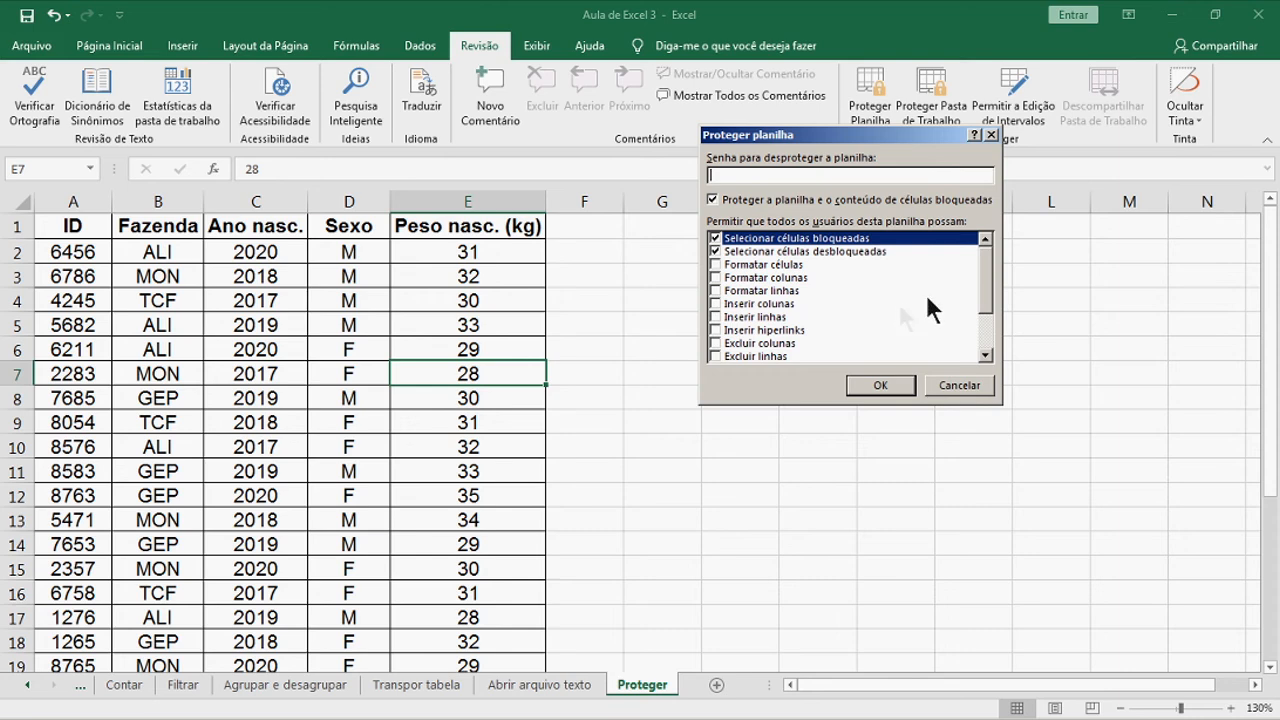
left_click_drag(984, 269, 986, 307)
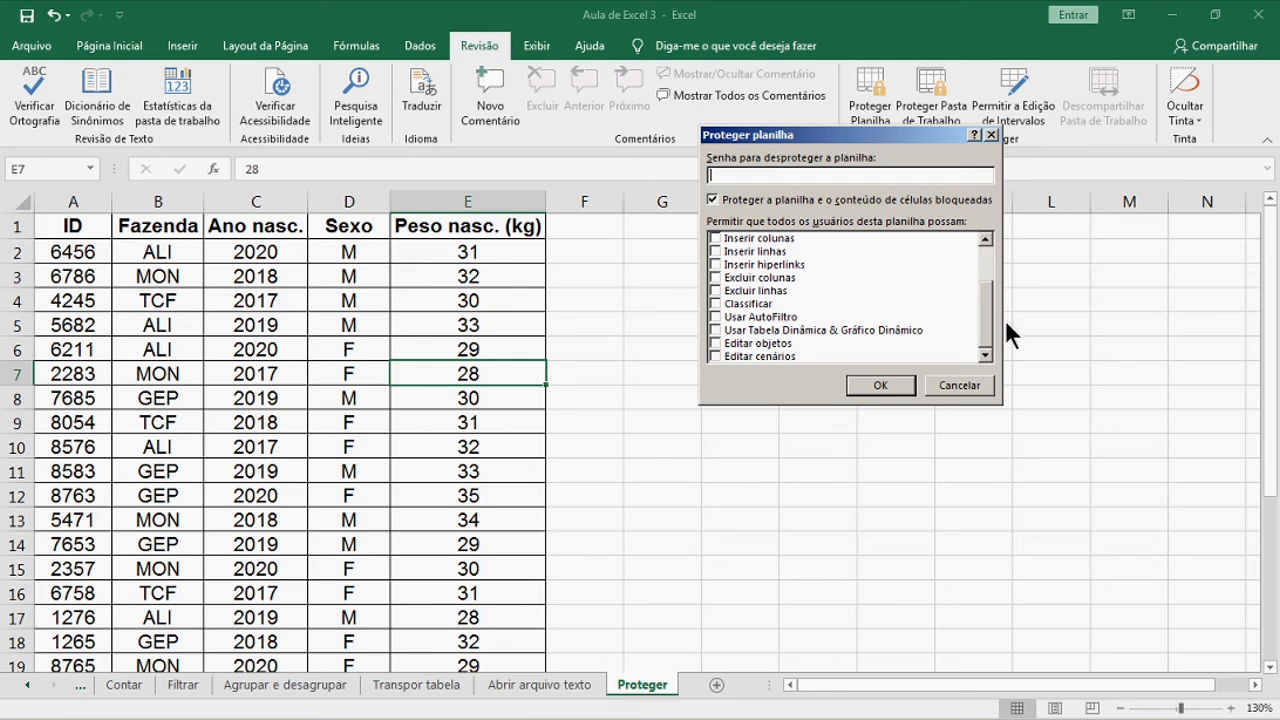
left_click_drag(988, 312, 986, 280)
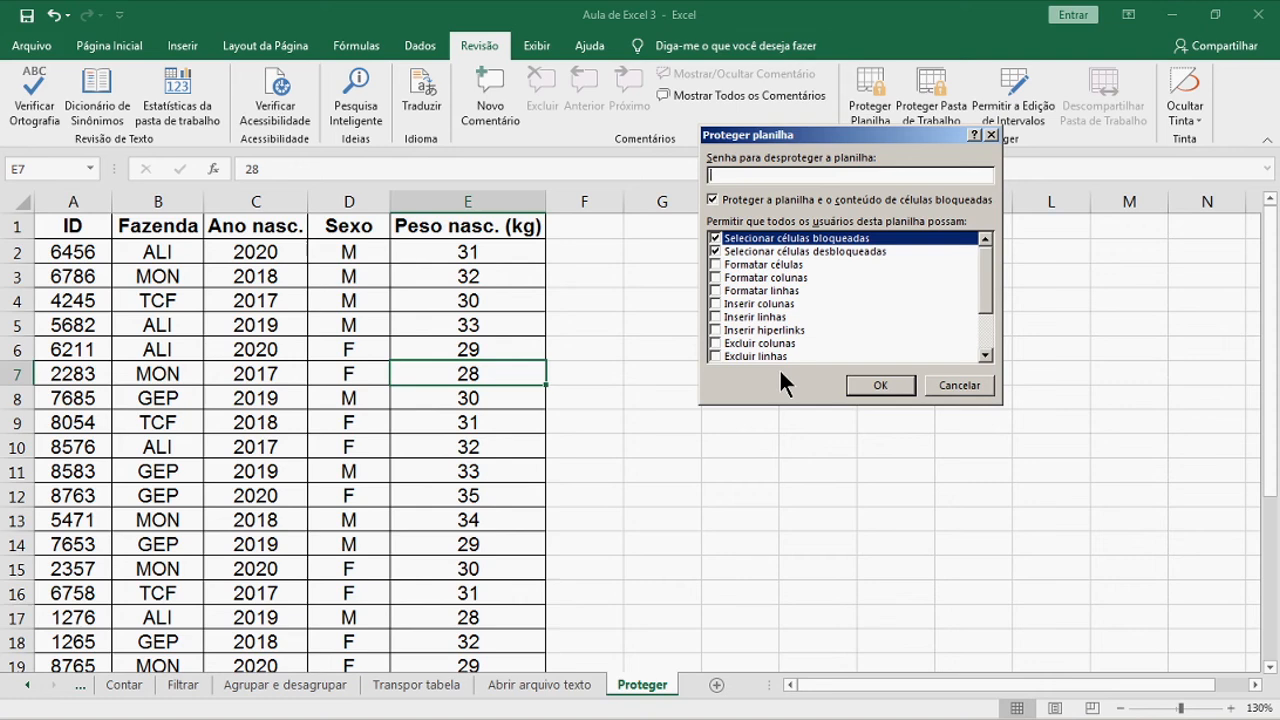
type("123")
left_click(880, 386)
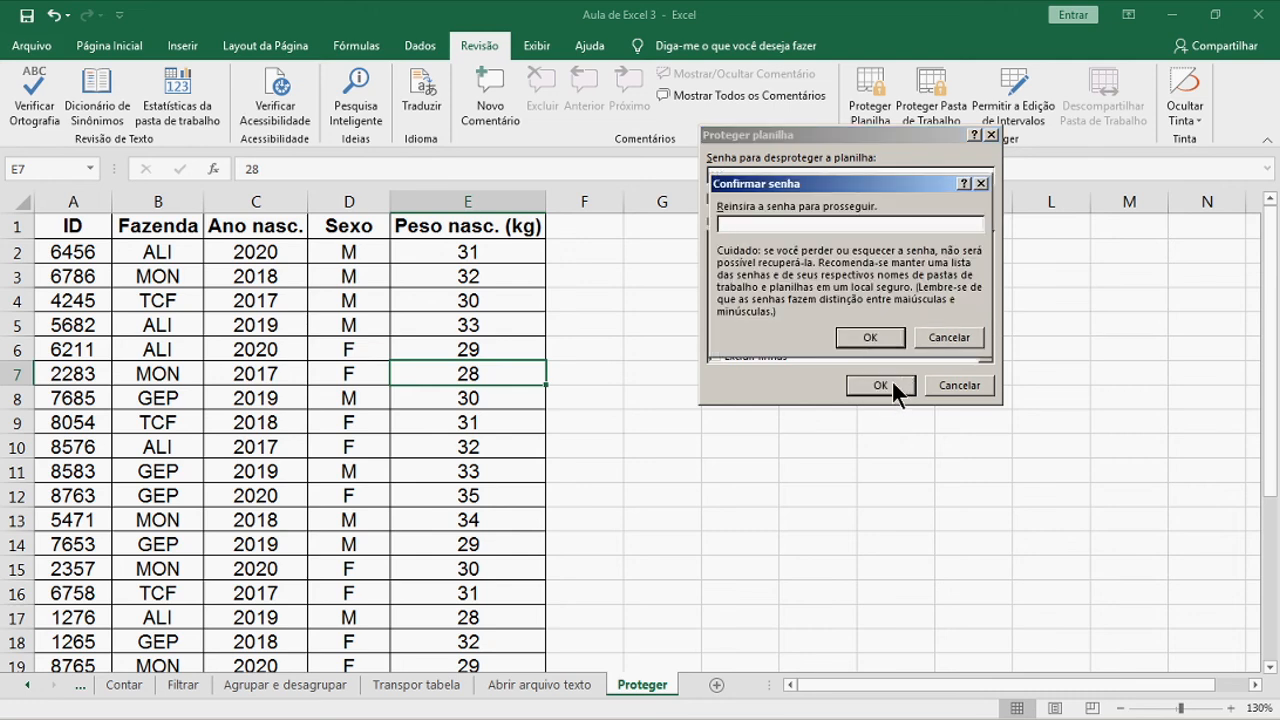
type("123")
left_click(880, 337)
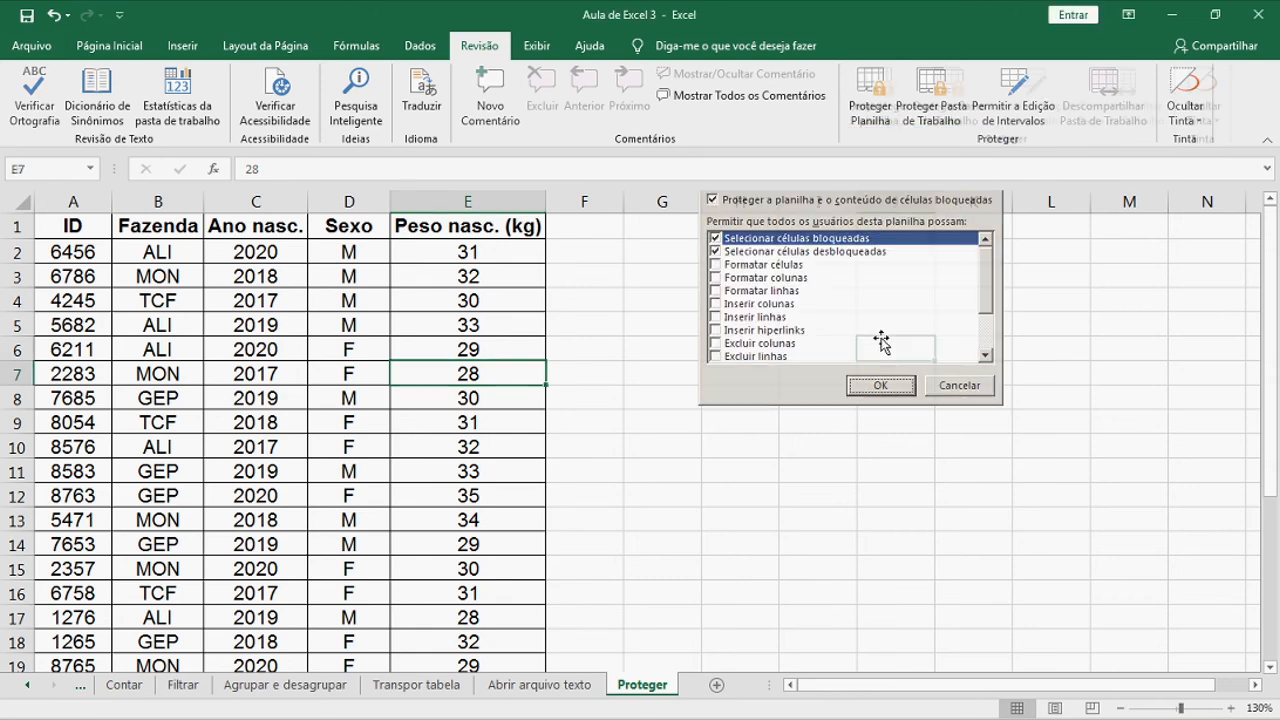
left_click(882, 343)
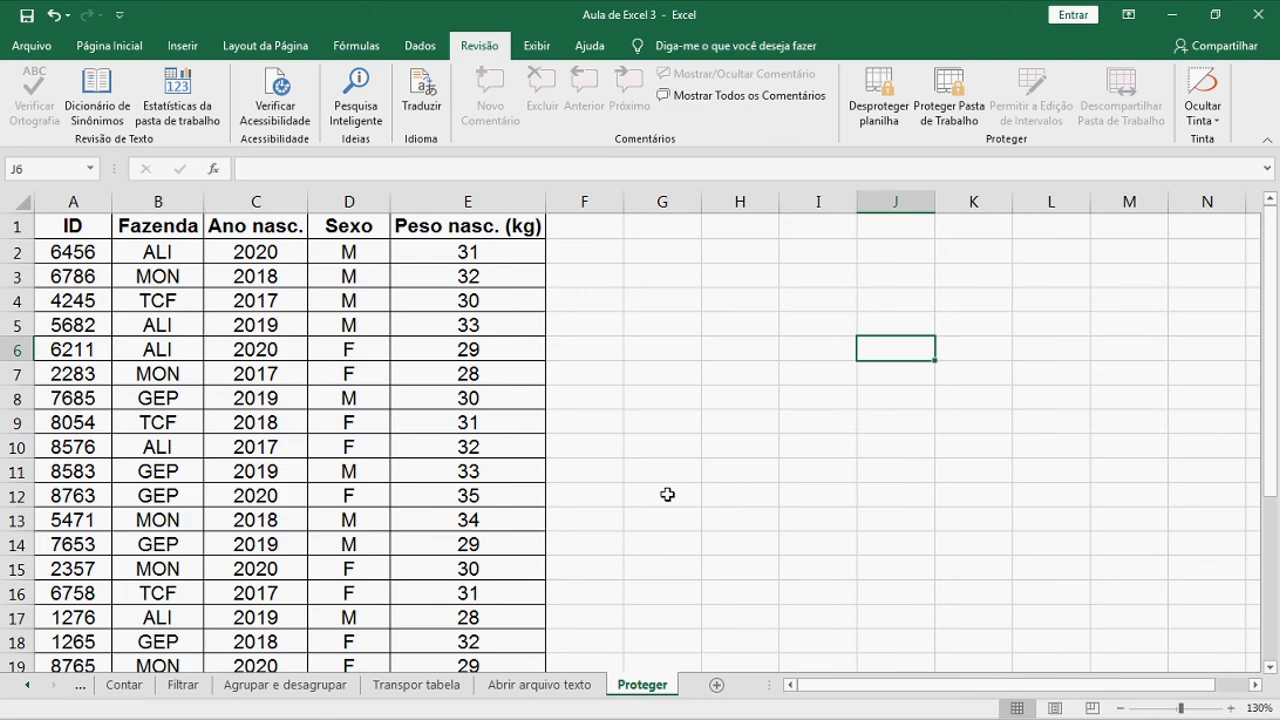
left_click(503, 347)
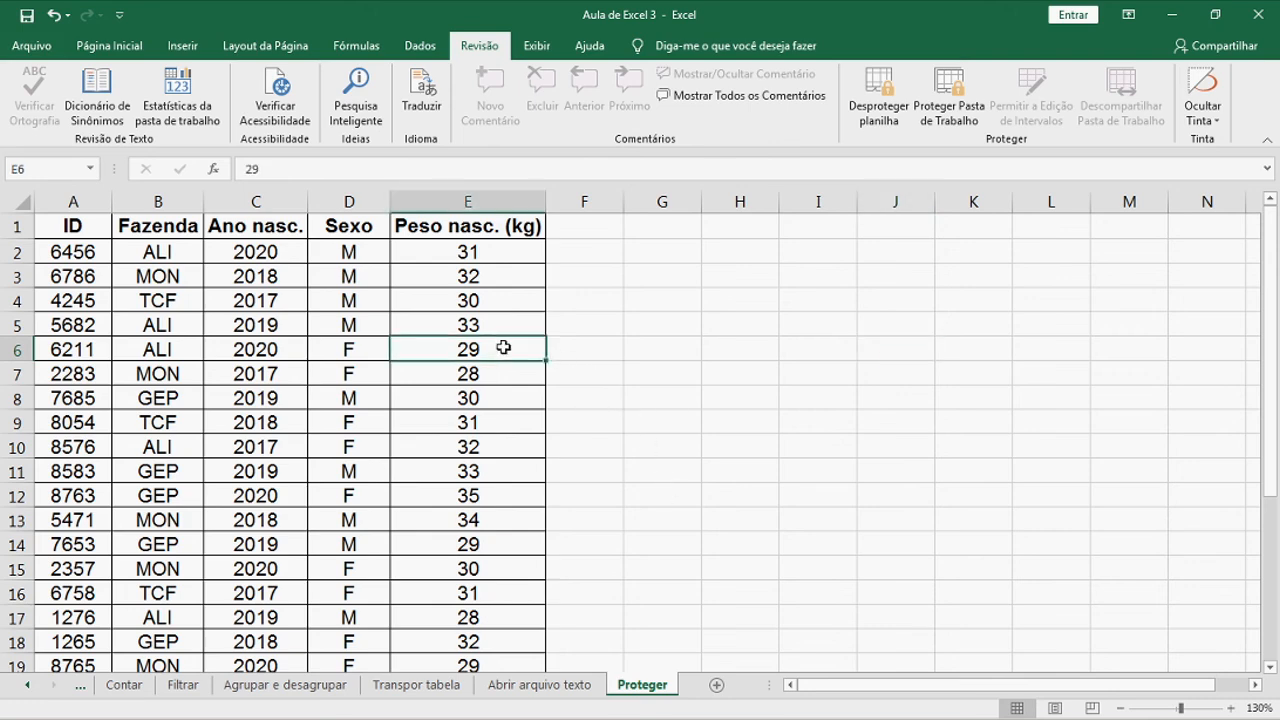
double_click(503, 347)
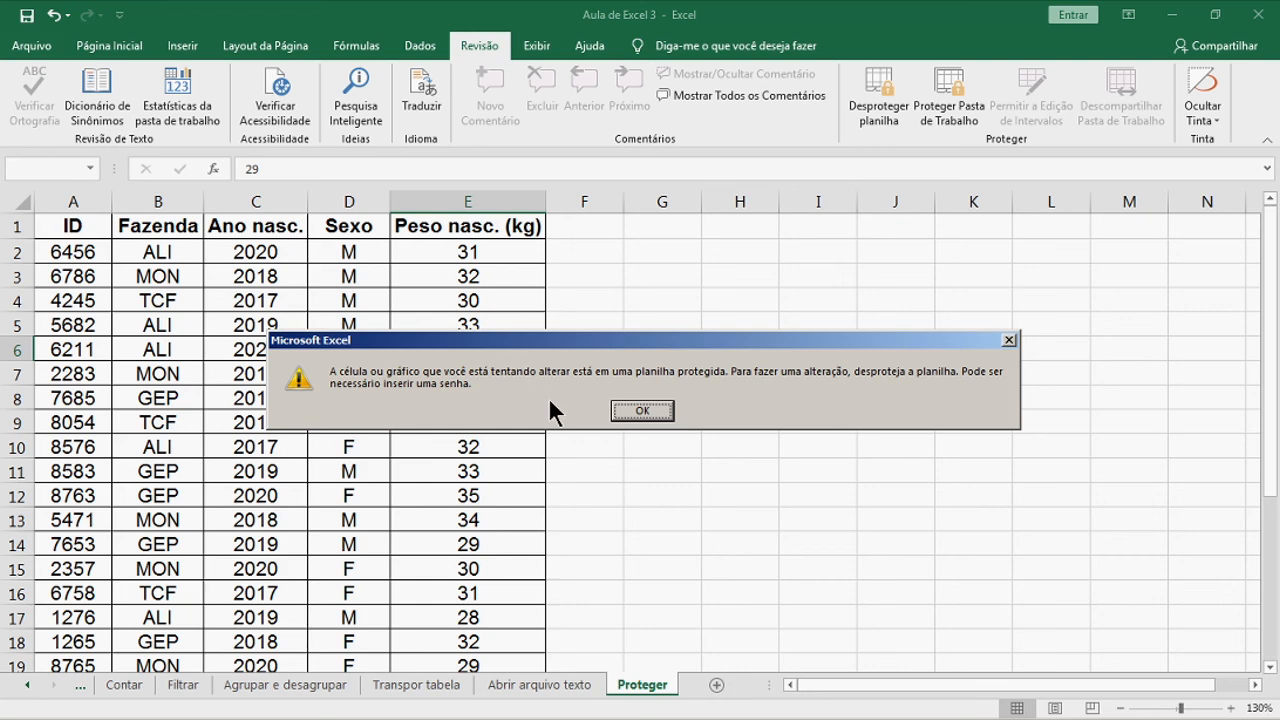
left_click(630, 403)
left_click(618, 414)
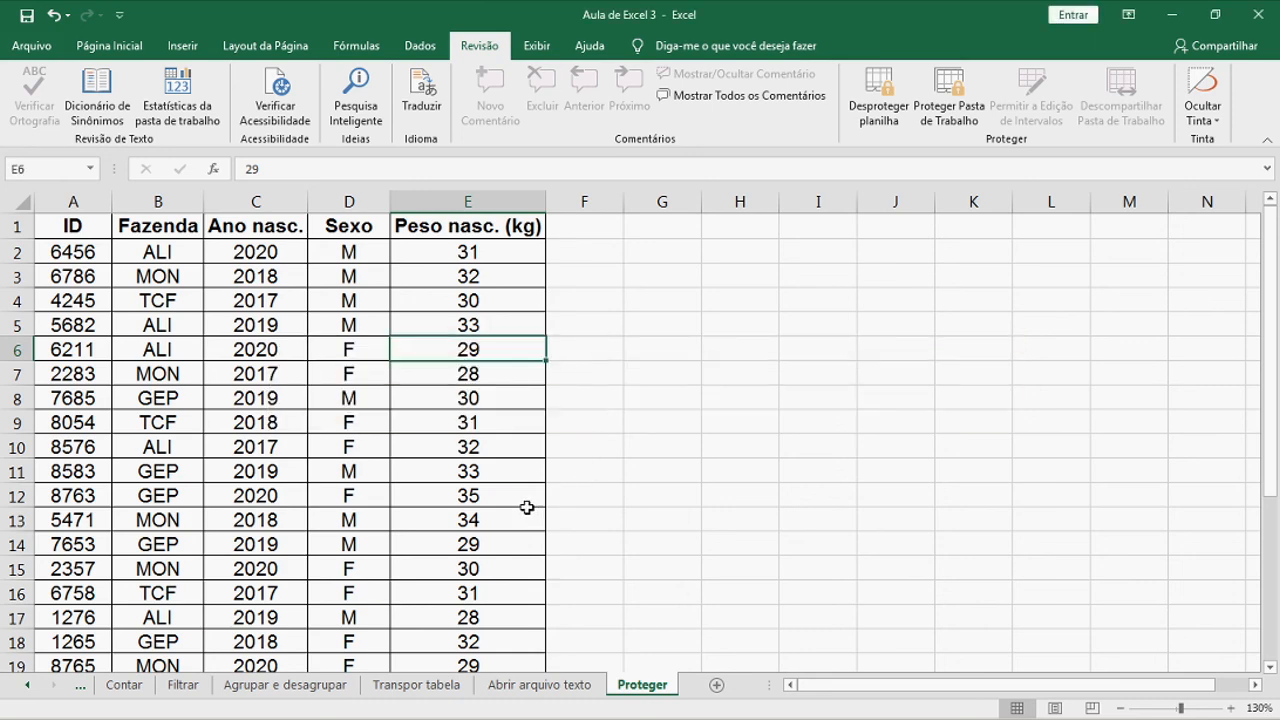
Unprotect the Proteger sheet by entering its password
left_click(886, 114)
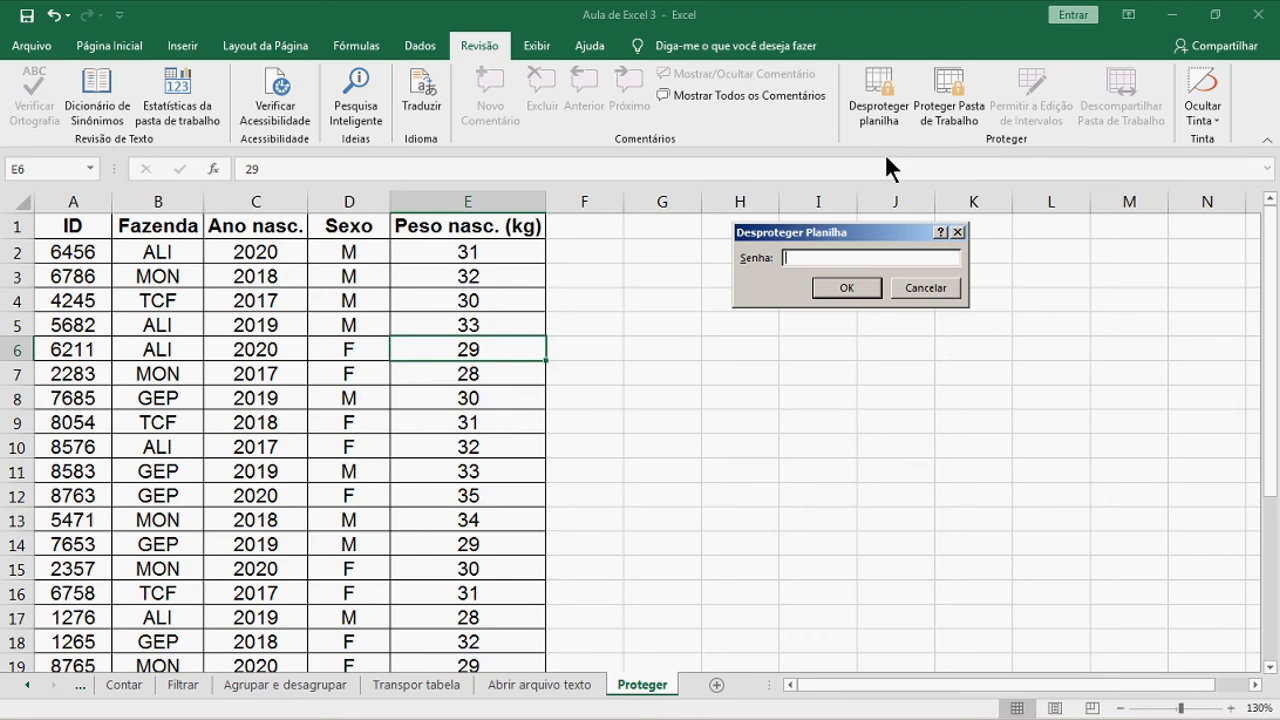
type("123")
left_click(875, 282)
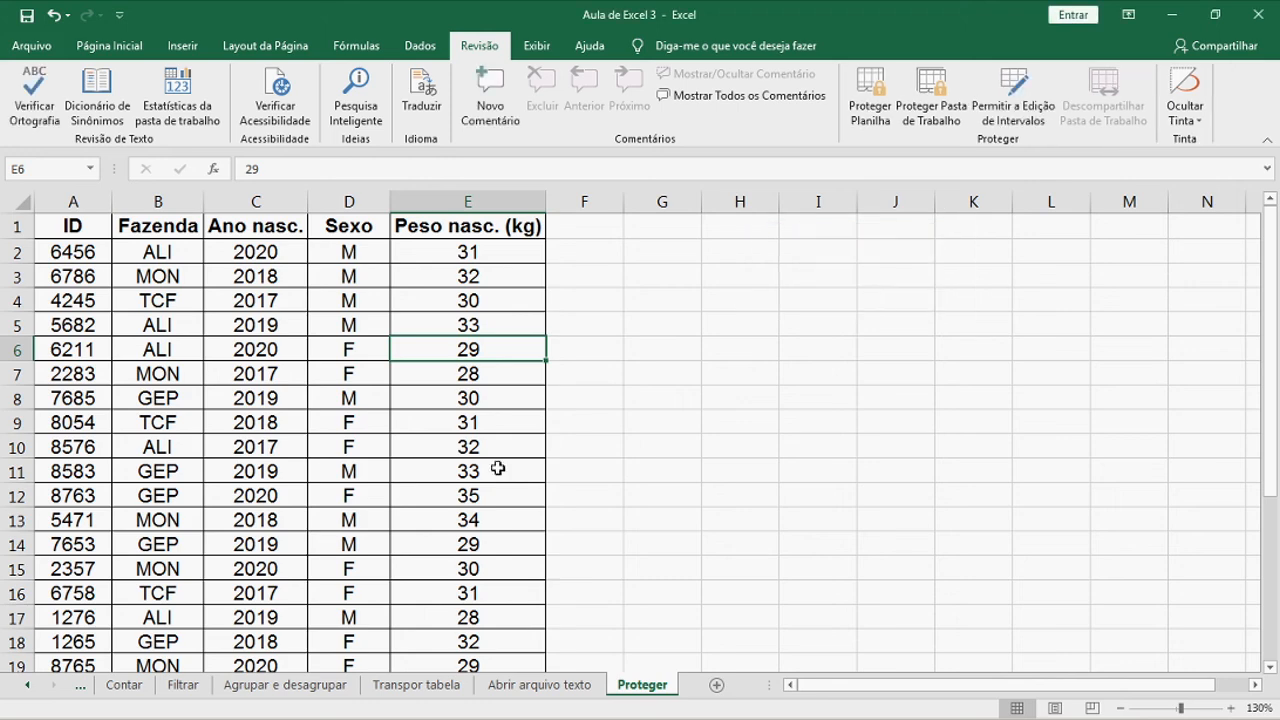
Clear the birth weight 31 from cell E9
left_click(485, 299)
left_click(488, 421)
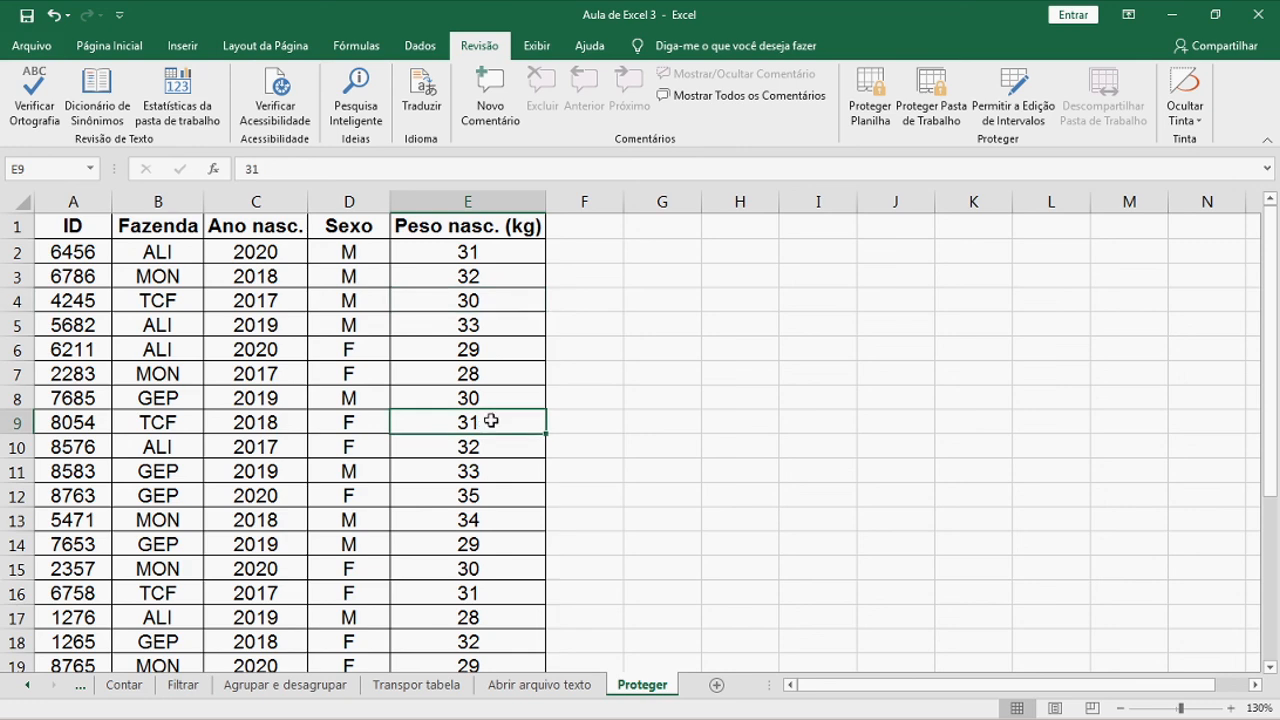
key("Delete")
key("Return")
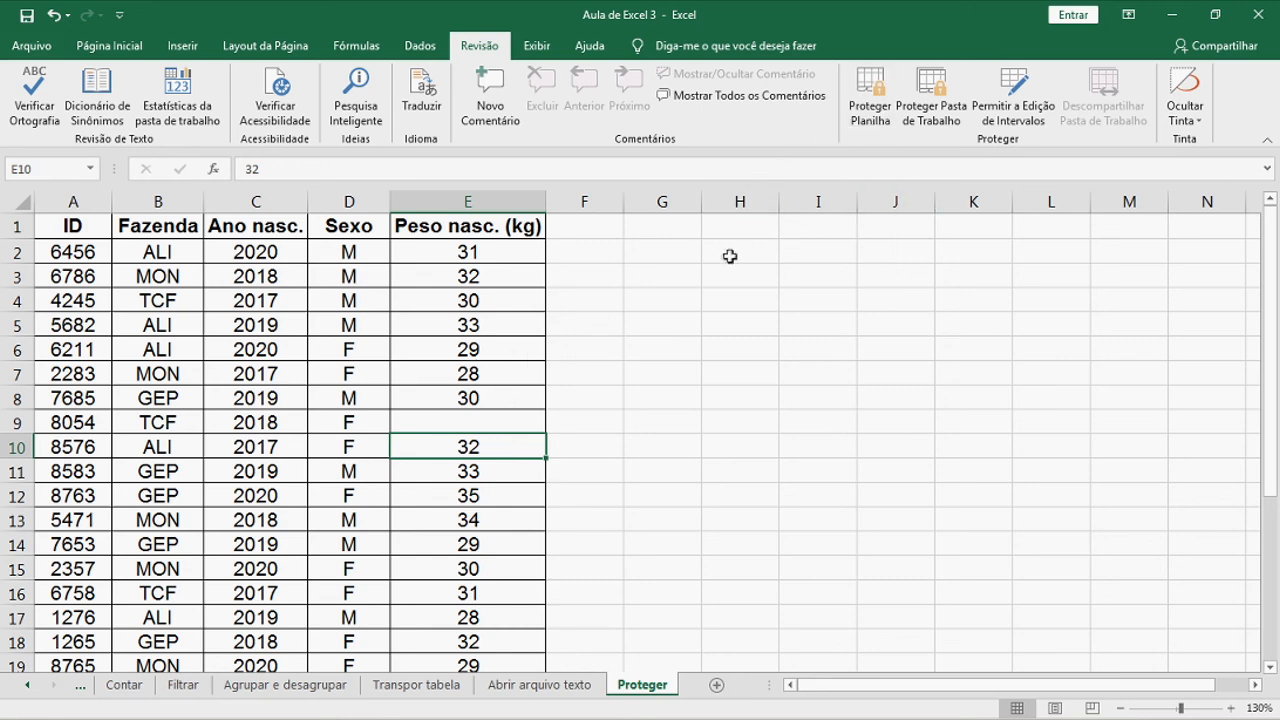
Protect the sheet without a password and confirm cell E7 can no longer be edited
left_click(879, 90)
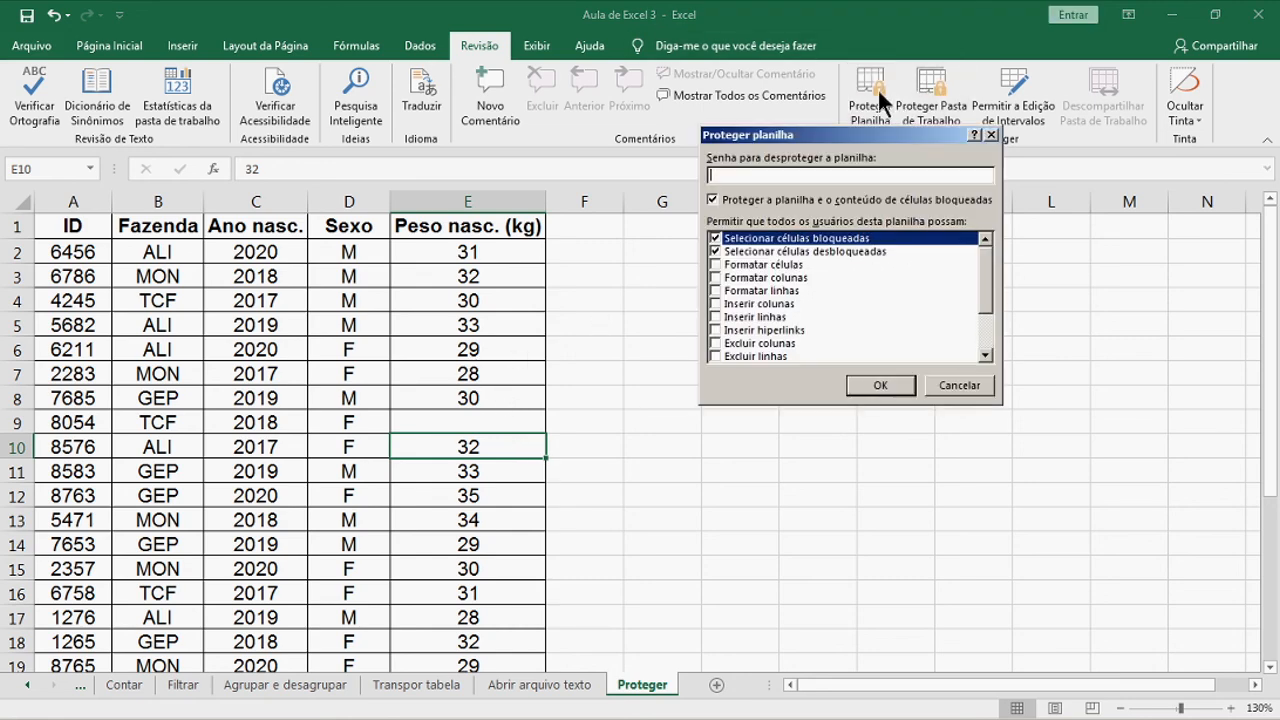
left_click(884, 389)
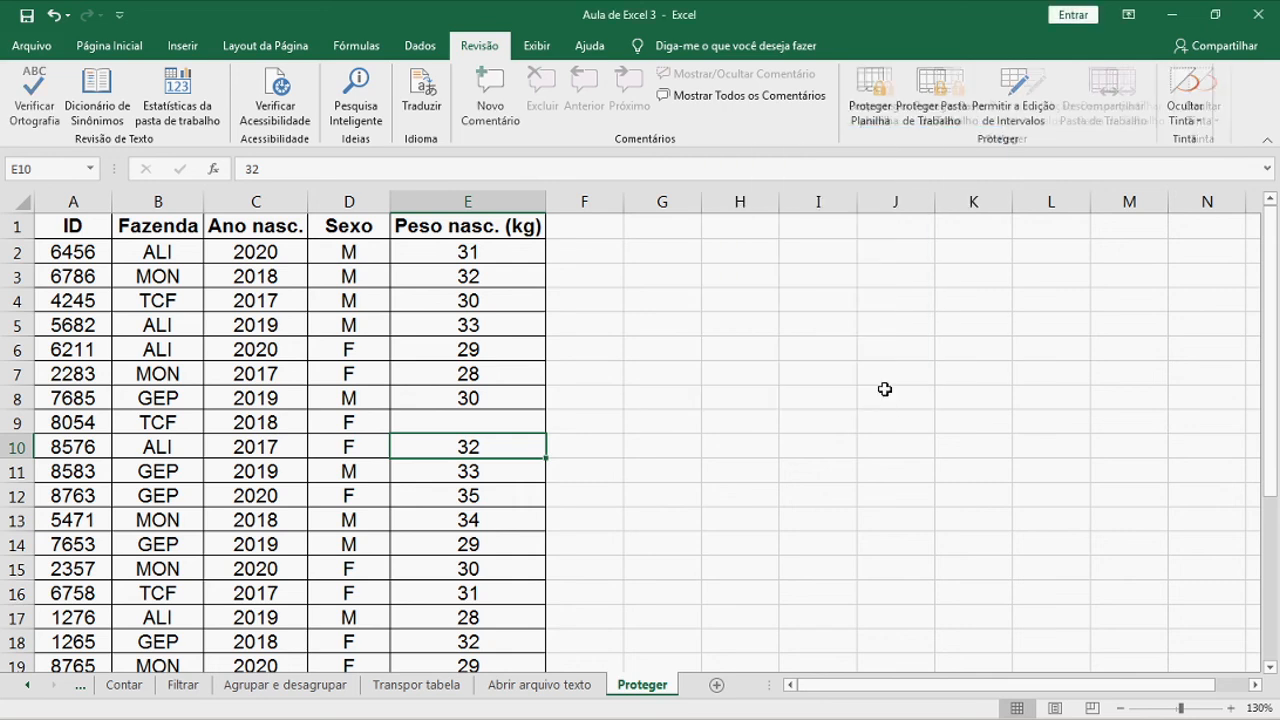
left_click(483, 361)
left_click(439, 452)
left_click(510, 252)
left_click(506, 434)
left_click(508, 381)
double_click(508, 381)
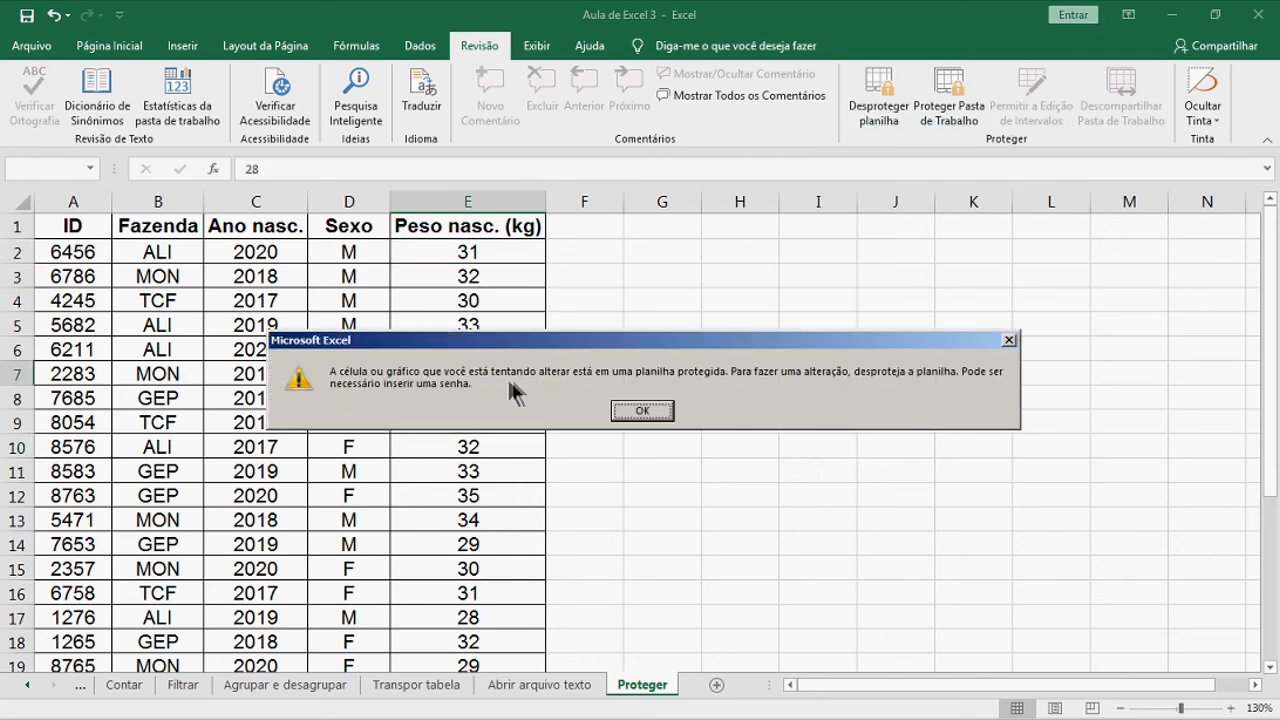
left_click(640, 410)
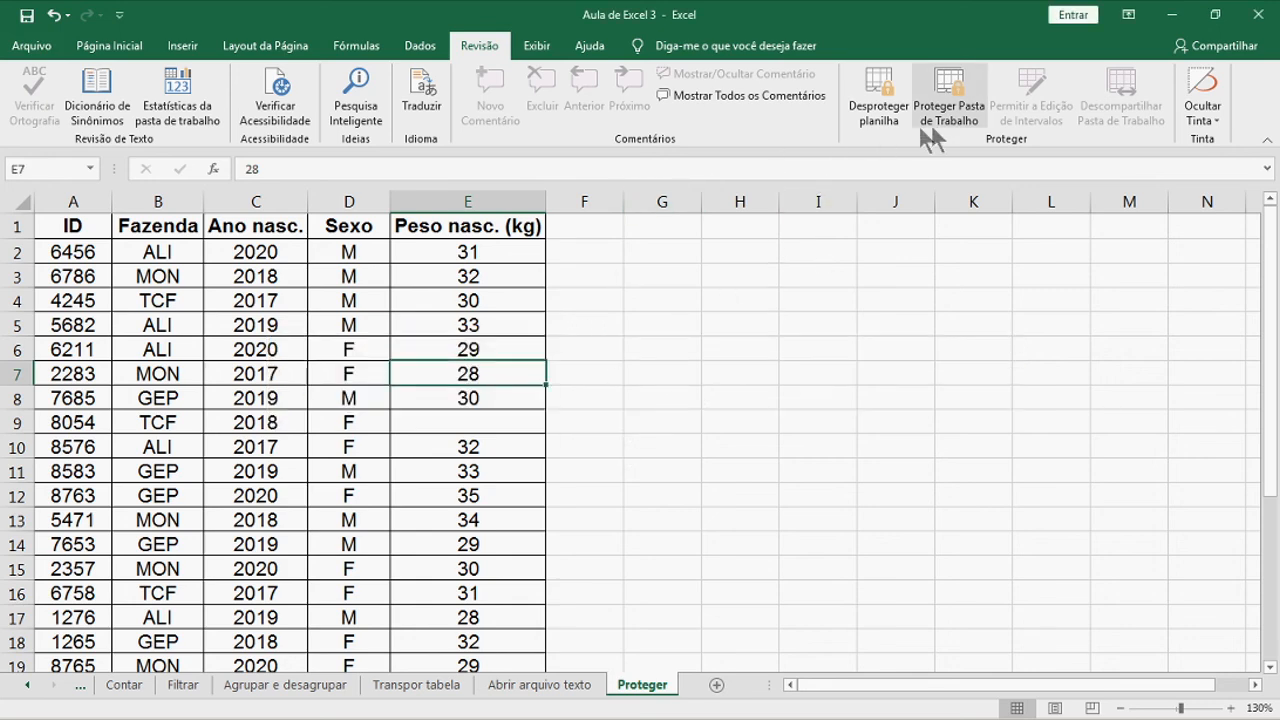
Unprotect the sheet and clear the birth weight 28 from cell E7
left_click(893, 83)
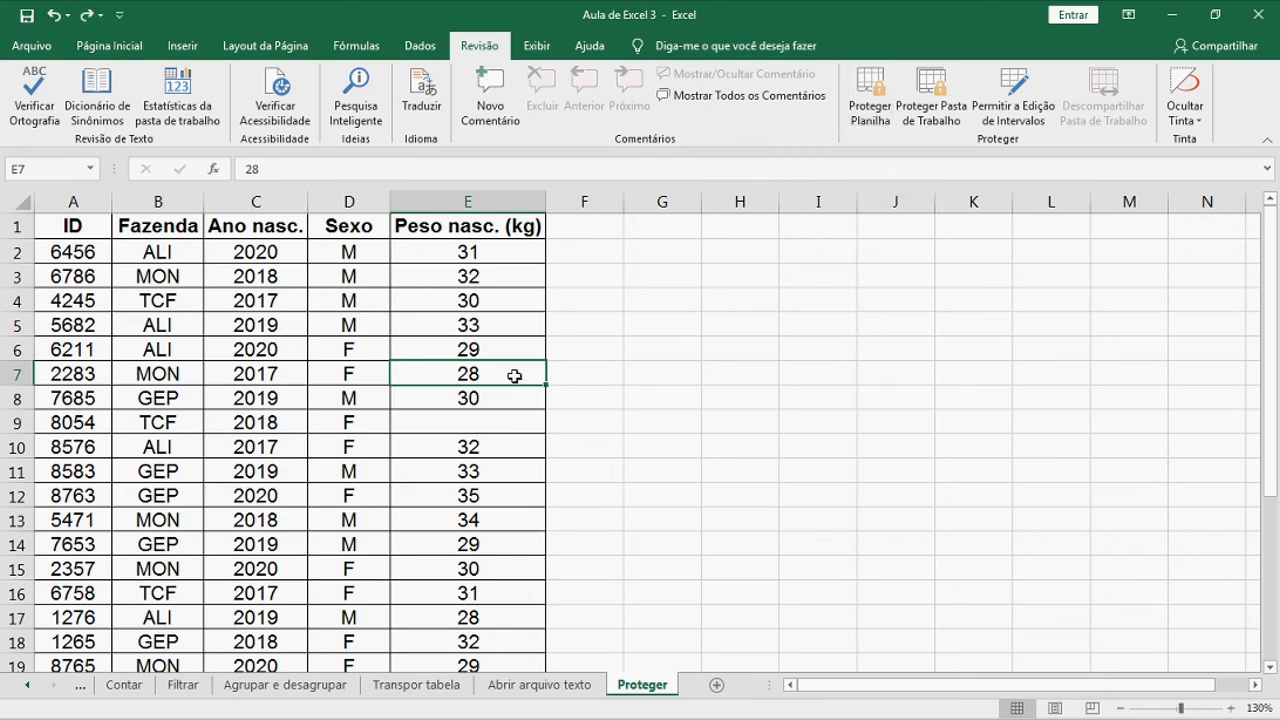
key("Delete")
key("Down")
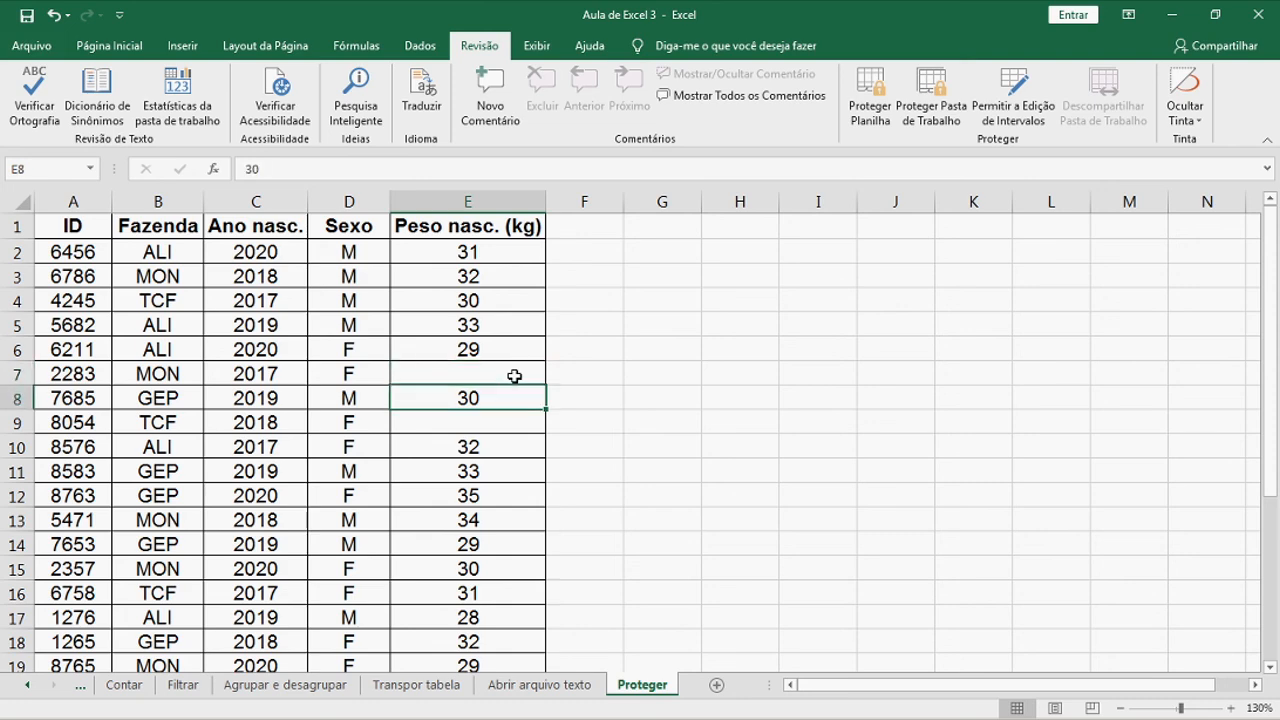